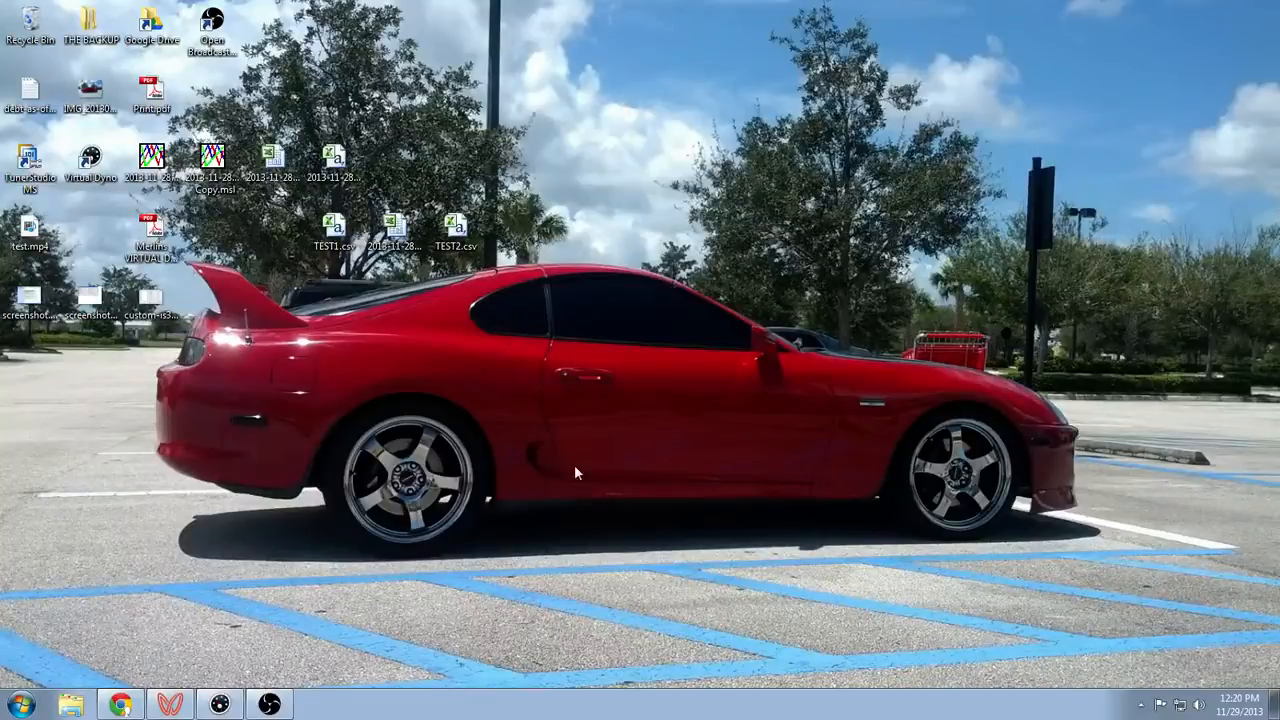
pyautogui.click(120, 704)
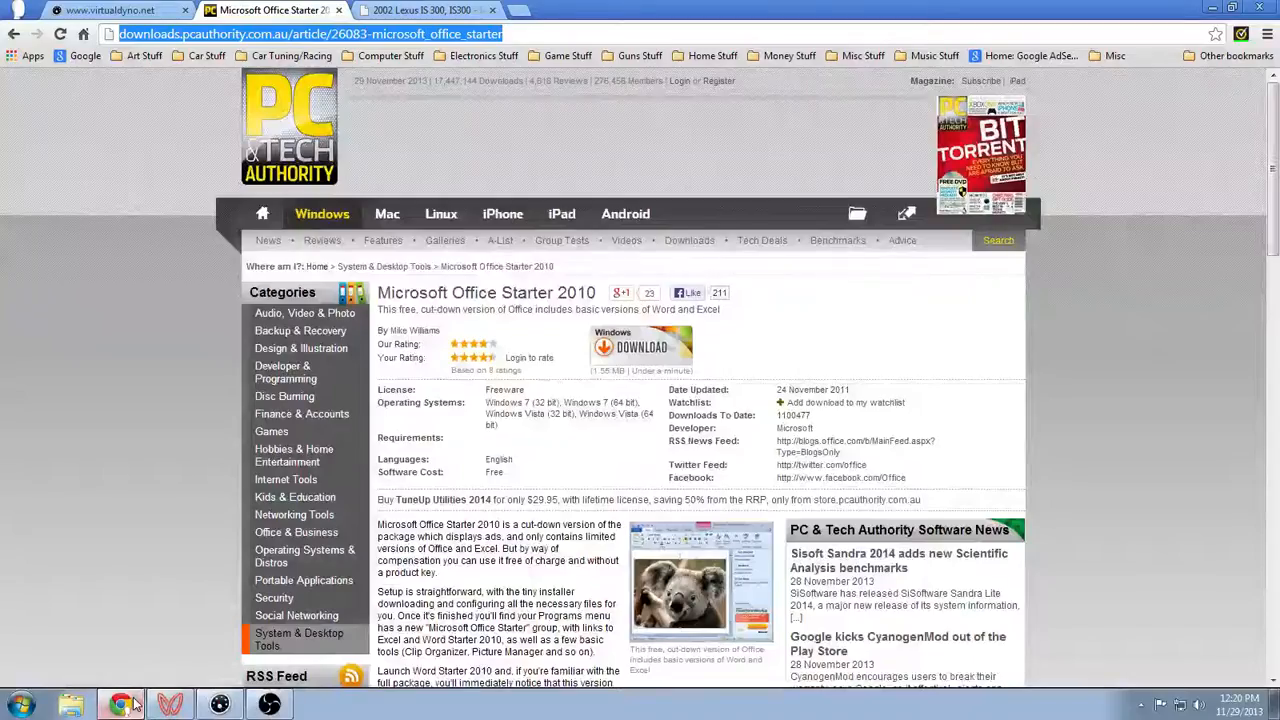
pyautogui.click(117, 11)
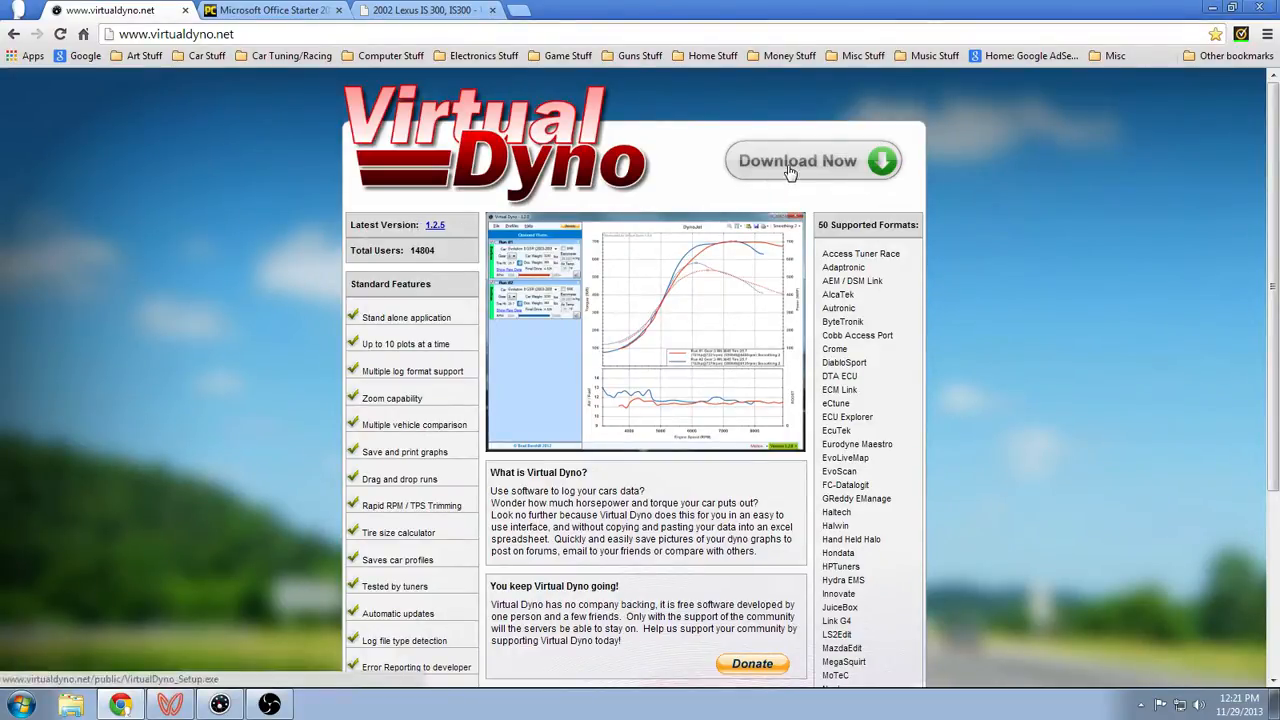
pyautogui.scroll(-1, 249, 462)
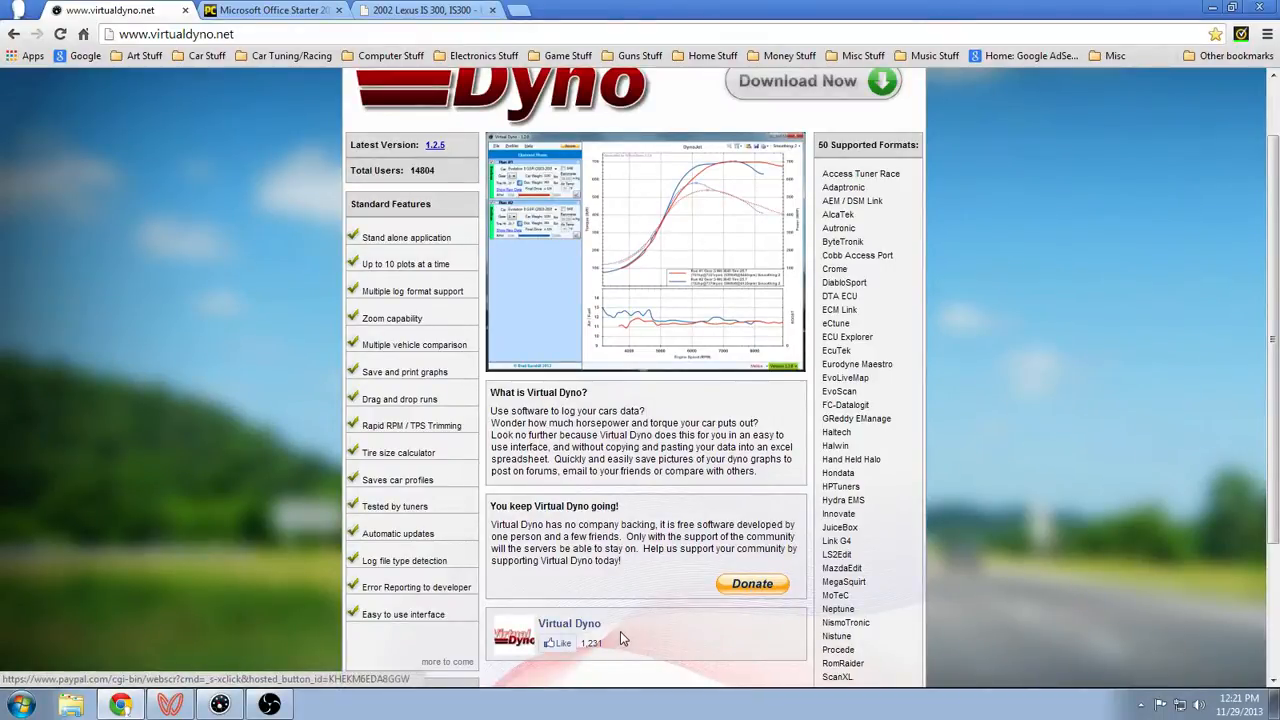
pyautogui.scroll(1, 620, 631)
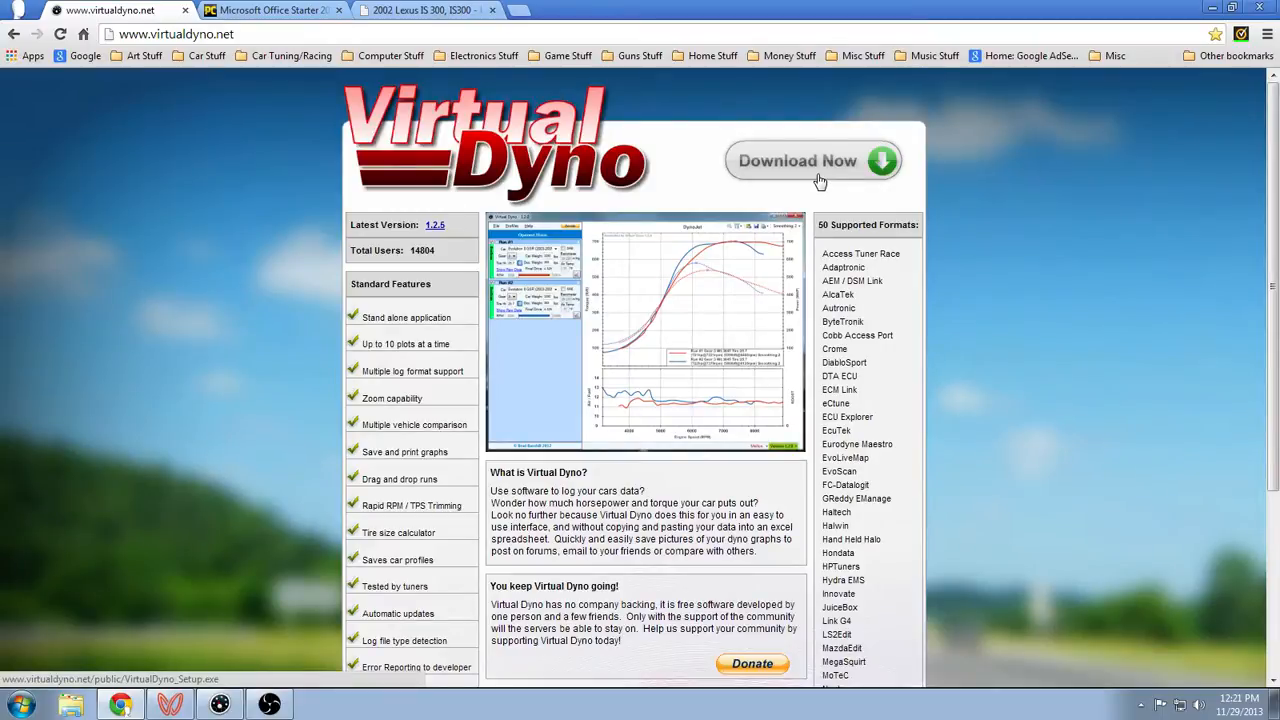
# Check the C: drive in Windows Explorer for the Virtual Dyno folder, then return to the desktop
pyautogui.click(70, 705)
pyautogui.click(333, 474)
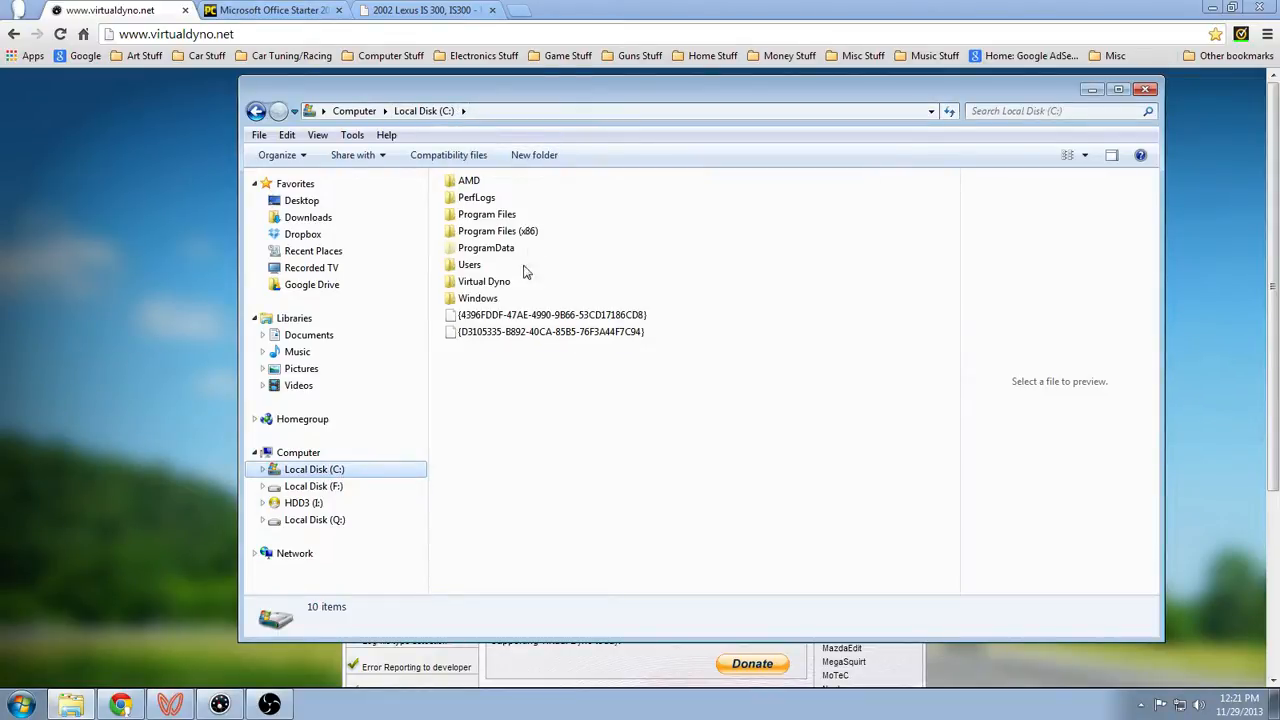
pyautogui.click(556, 410)
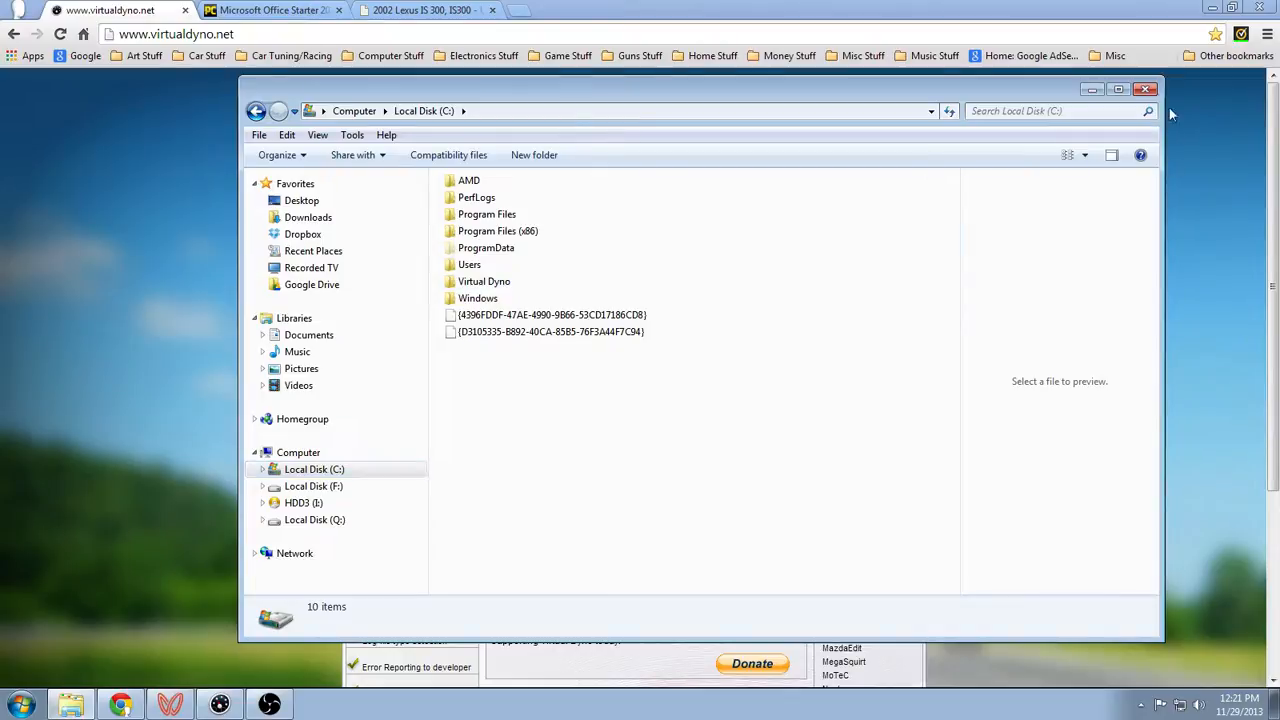
pyautogui.click(1146, 91)
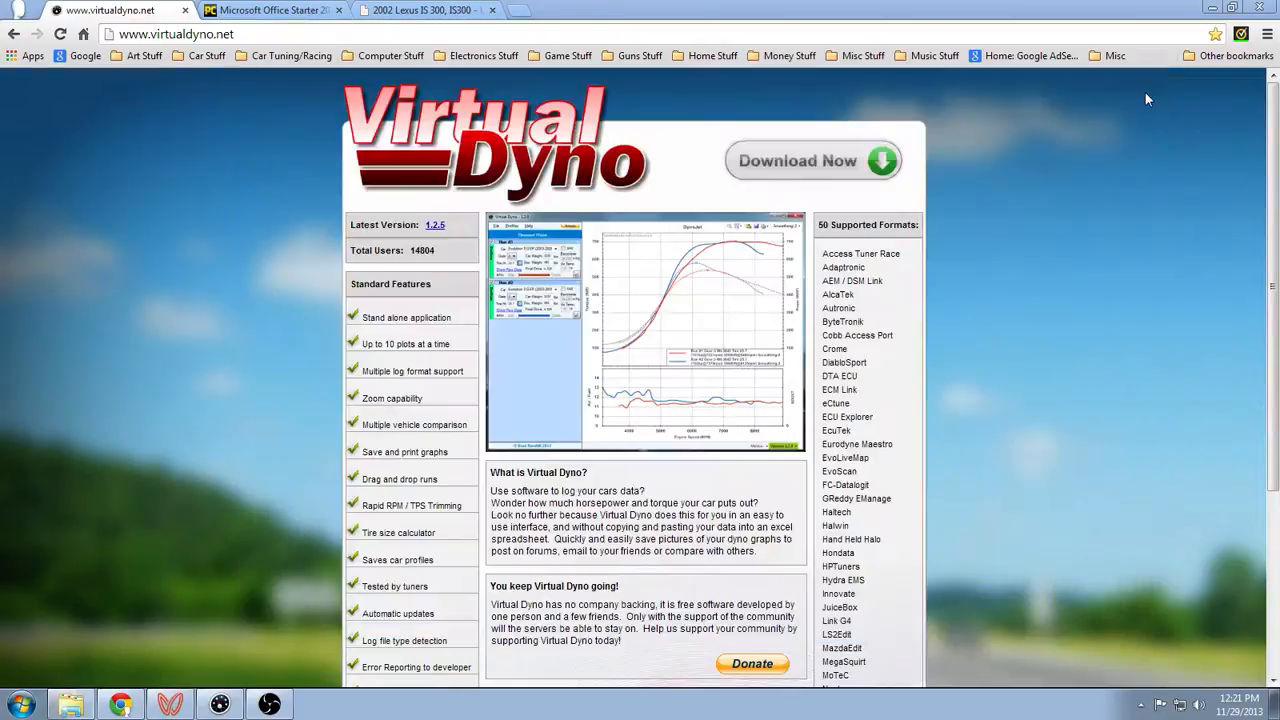
pyautogui.click(1214, 8)
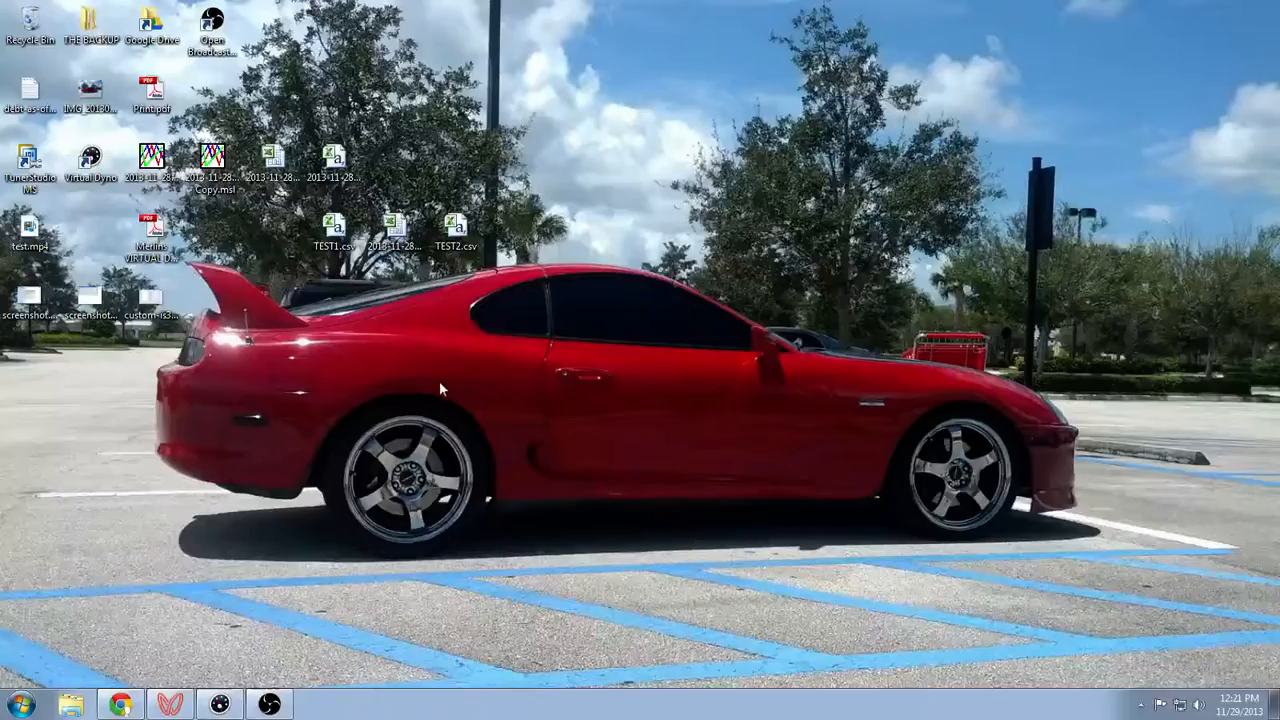
# Start Virtual Dyno and load the run 2013-11-28_22_modified.csv from the desktop
pyautogui.doubleClick(98, 163)
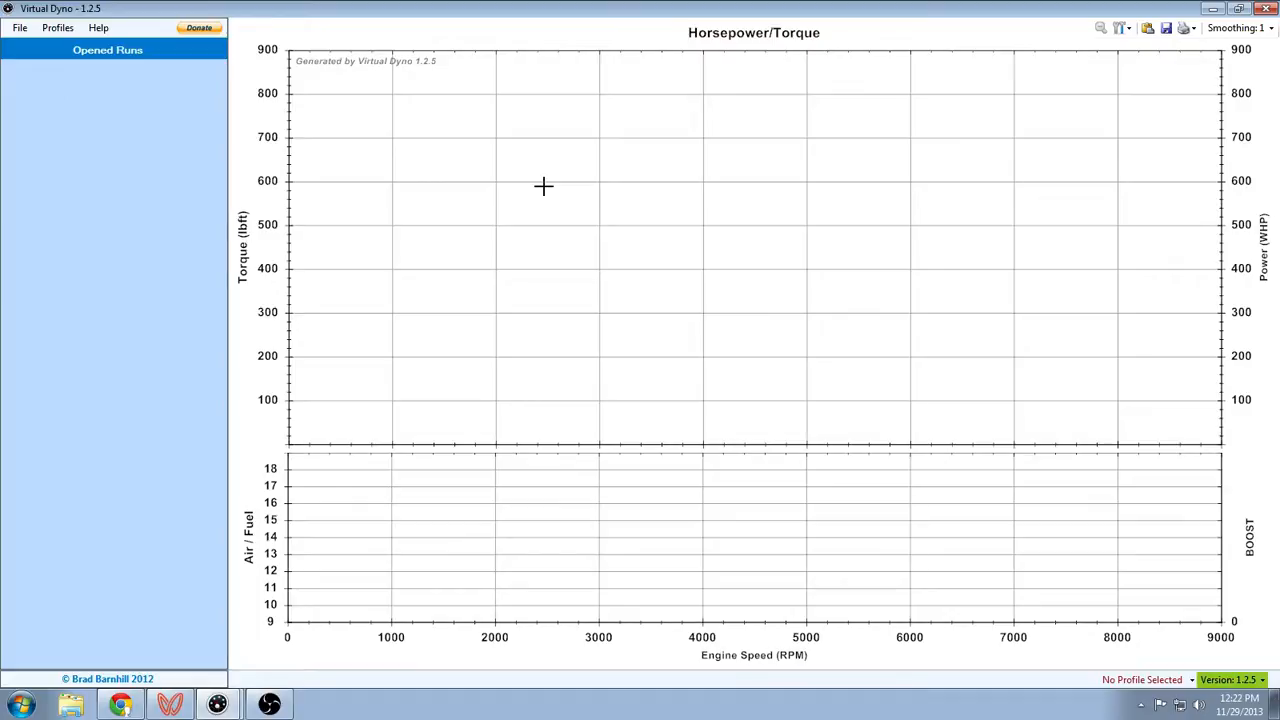
pyautogui.click(16, 32)
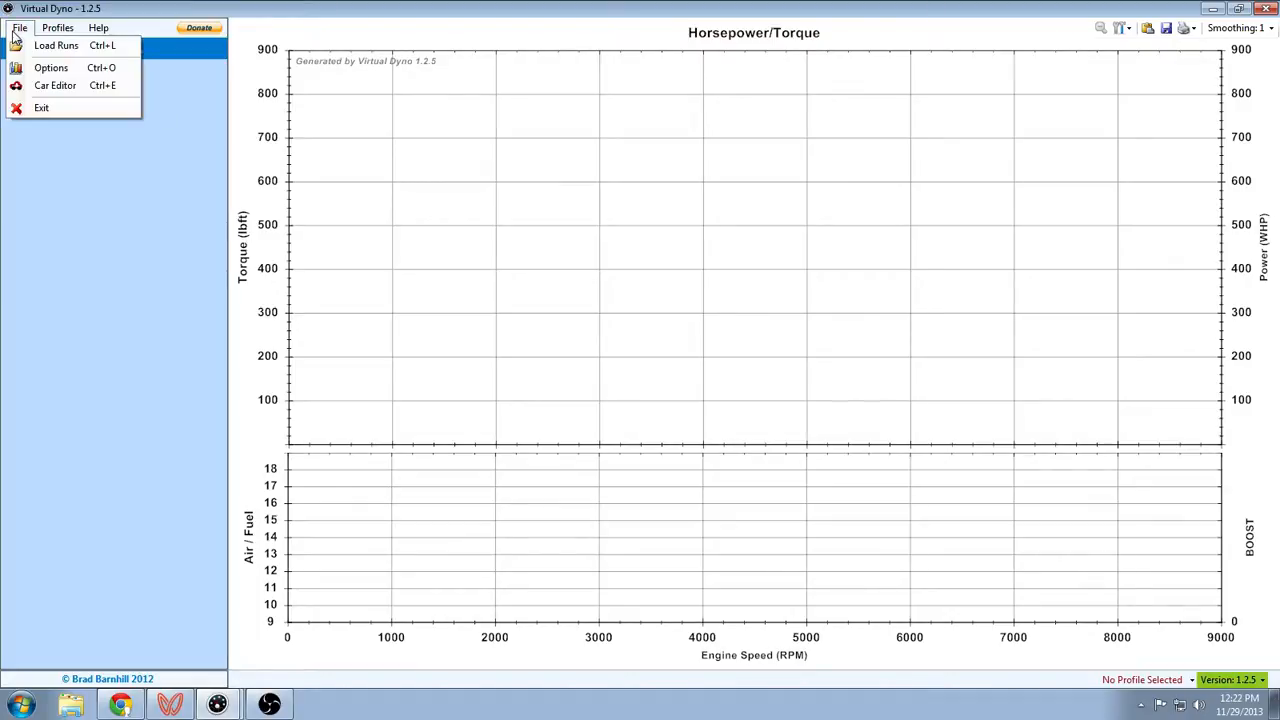
pyautogui.click(17, 46)
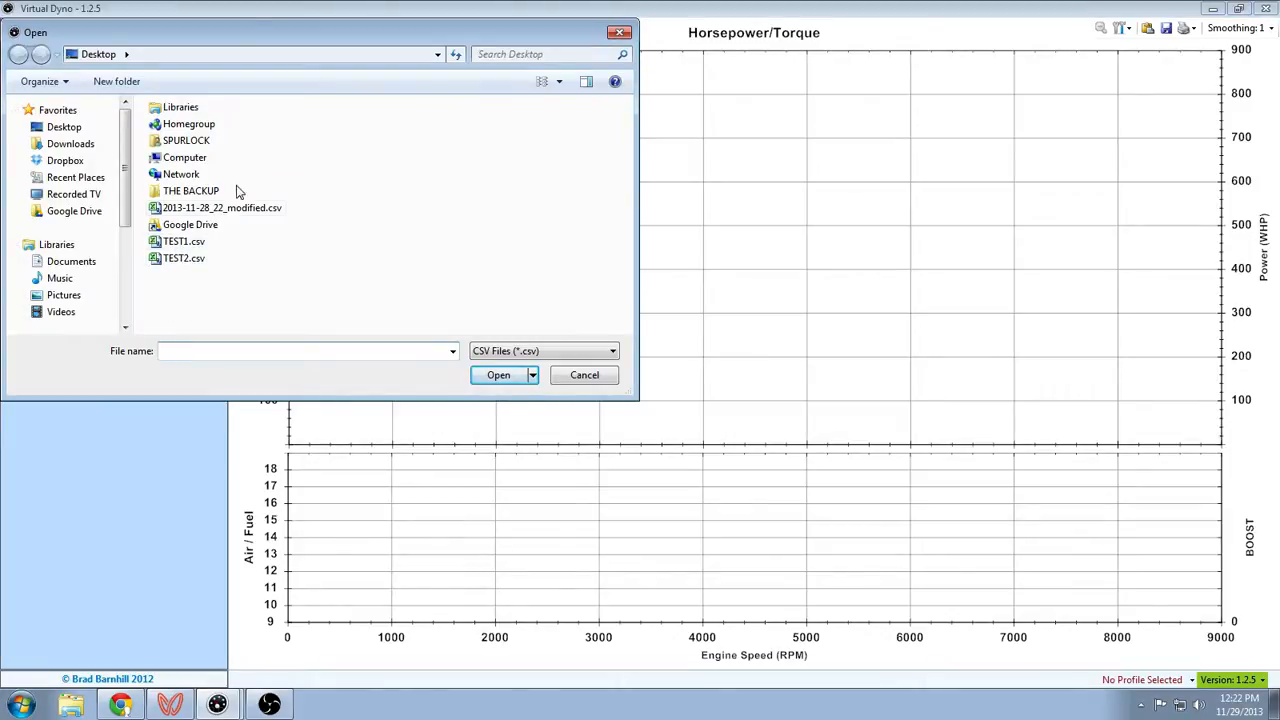
pyautogui.click(222, 208)
pyautogui.click(505, 378)
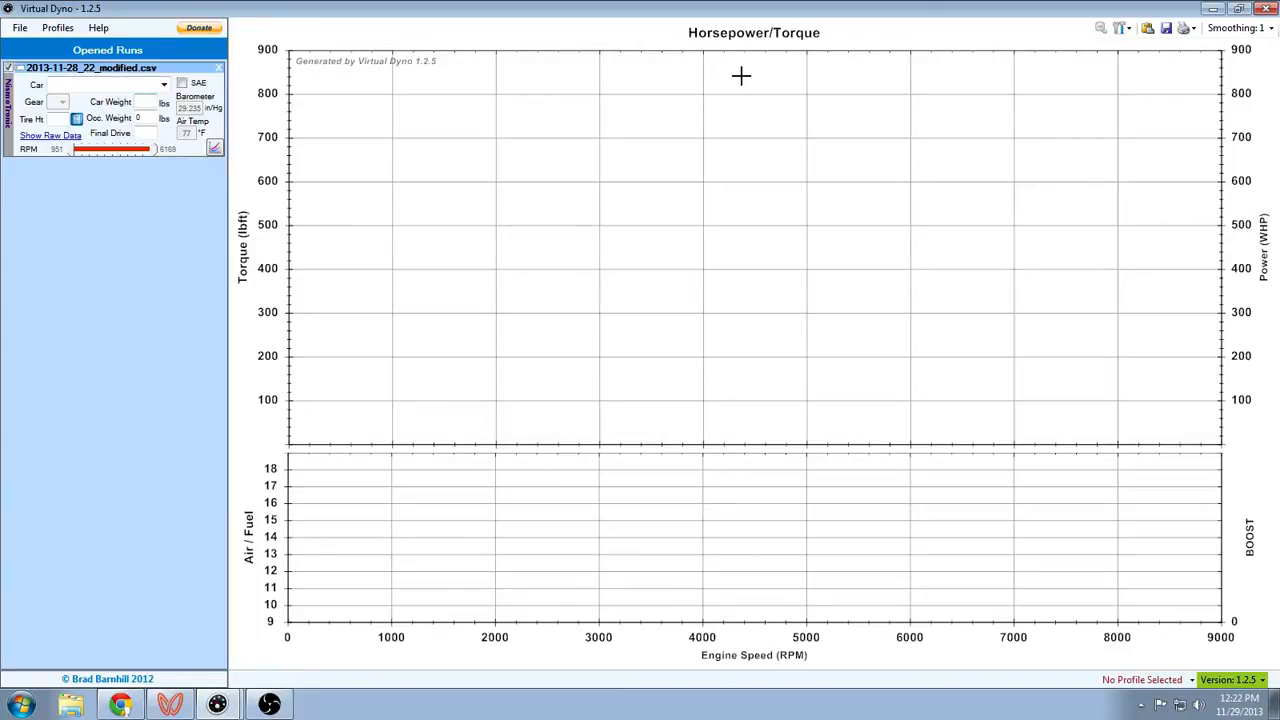
# Assign the Lexus 2001-2005 IS300 Turbo (USDM) [Manual] to the loaded run
pyautogui.click(164, 85)
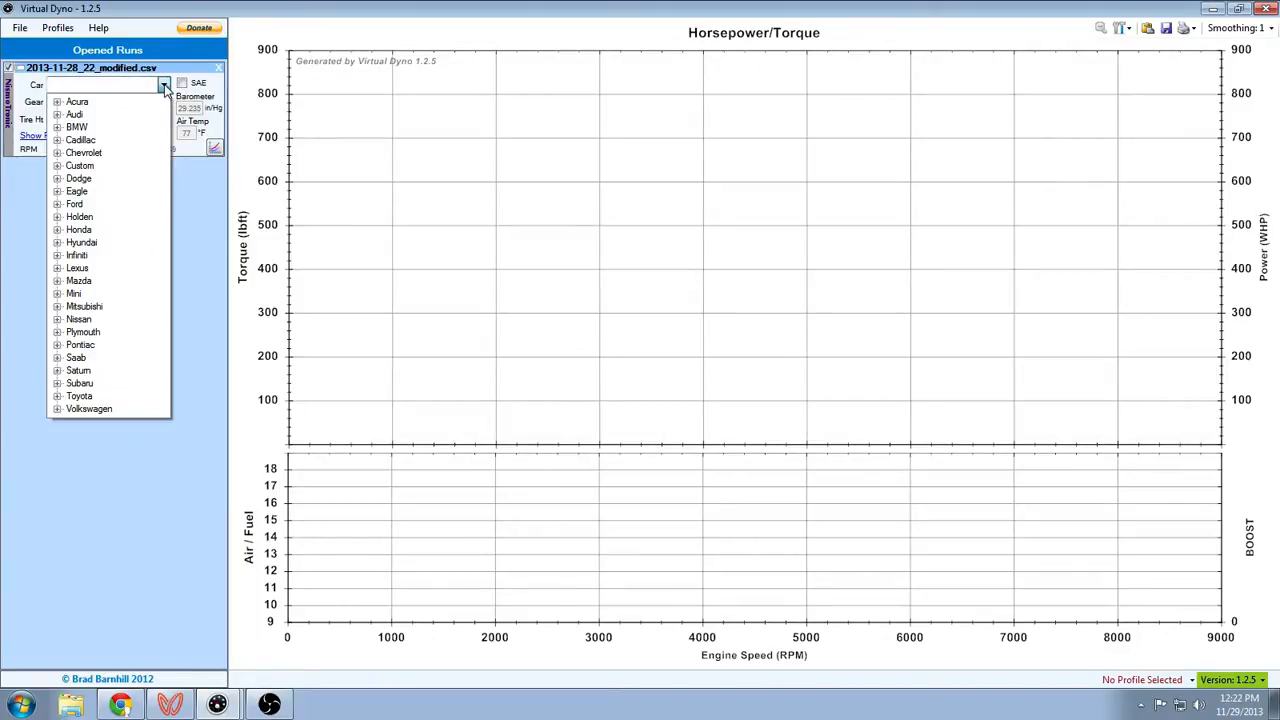
pyautogui.doubleClick(72, 269)
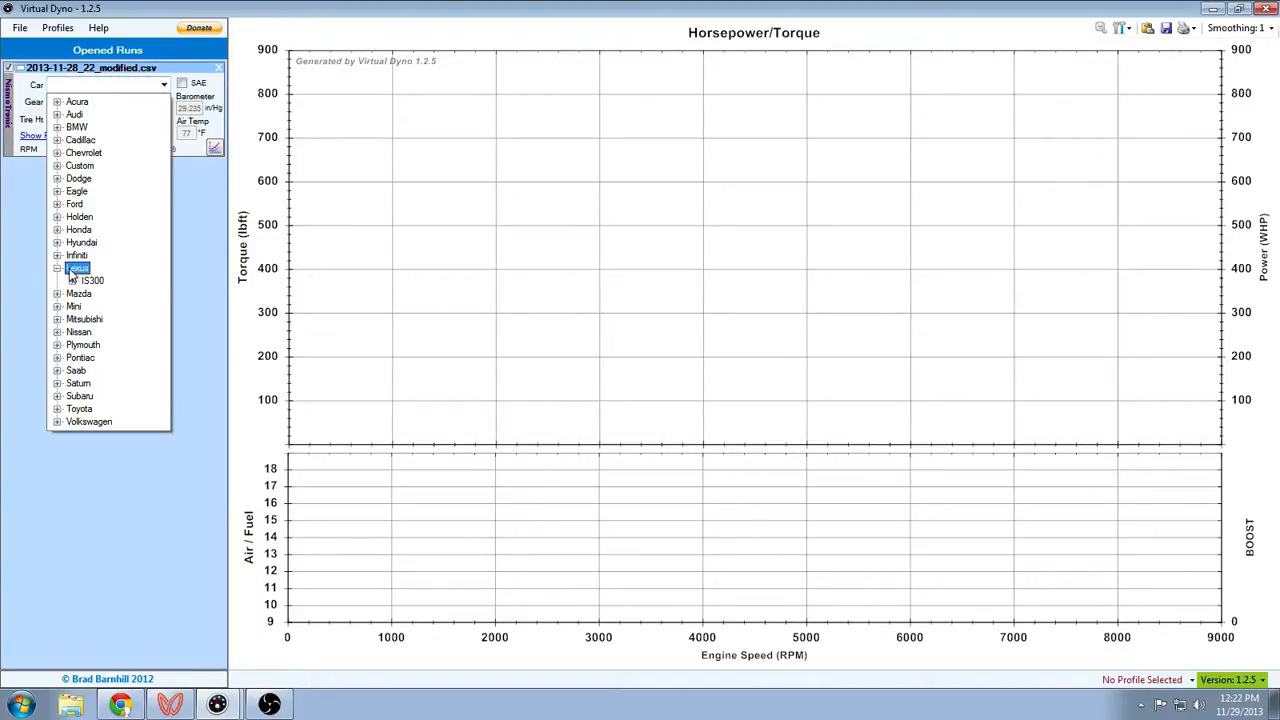
pyautogui.doubleClick(92, 281)
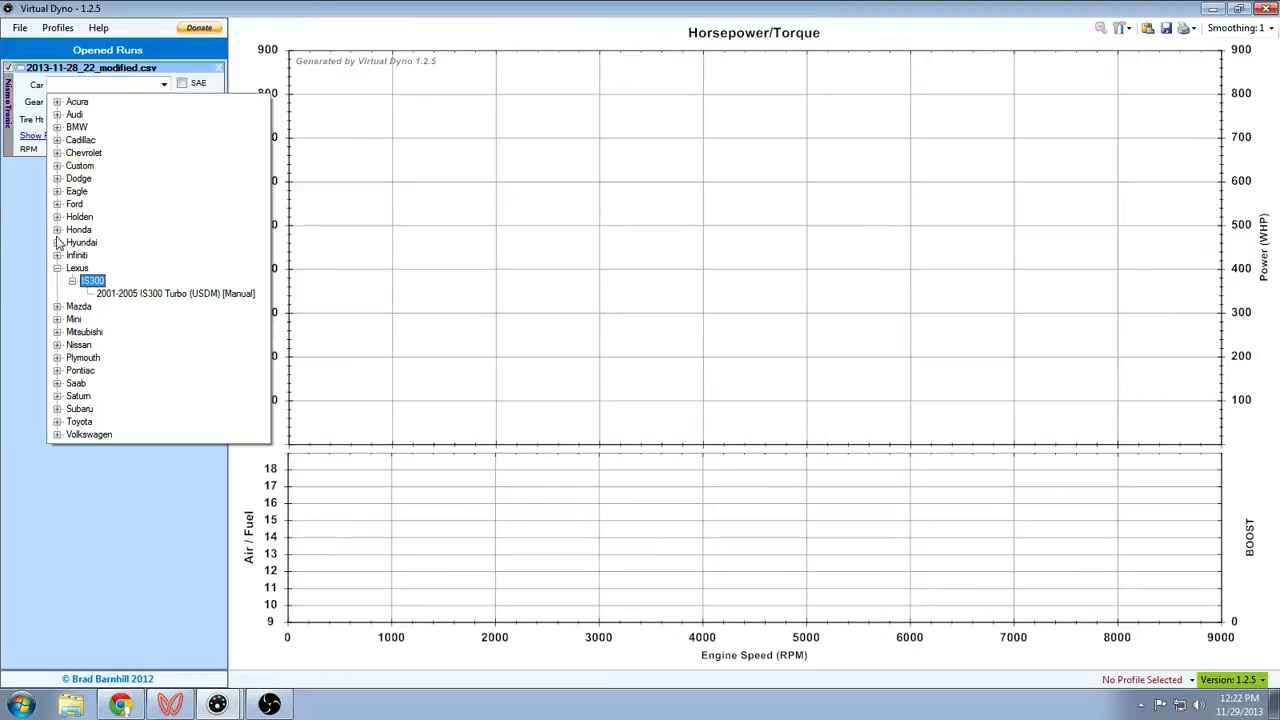
pyautogui.click(123, 294)
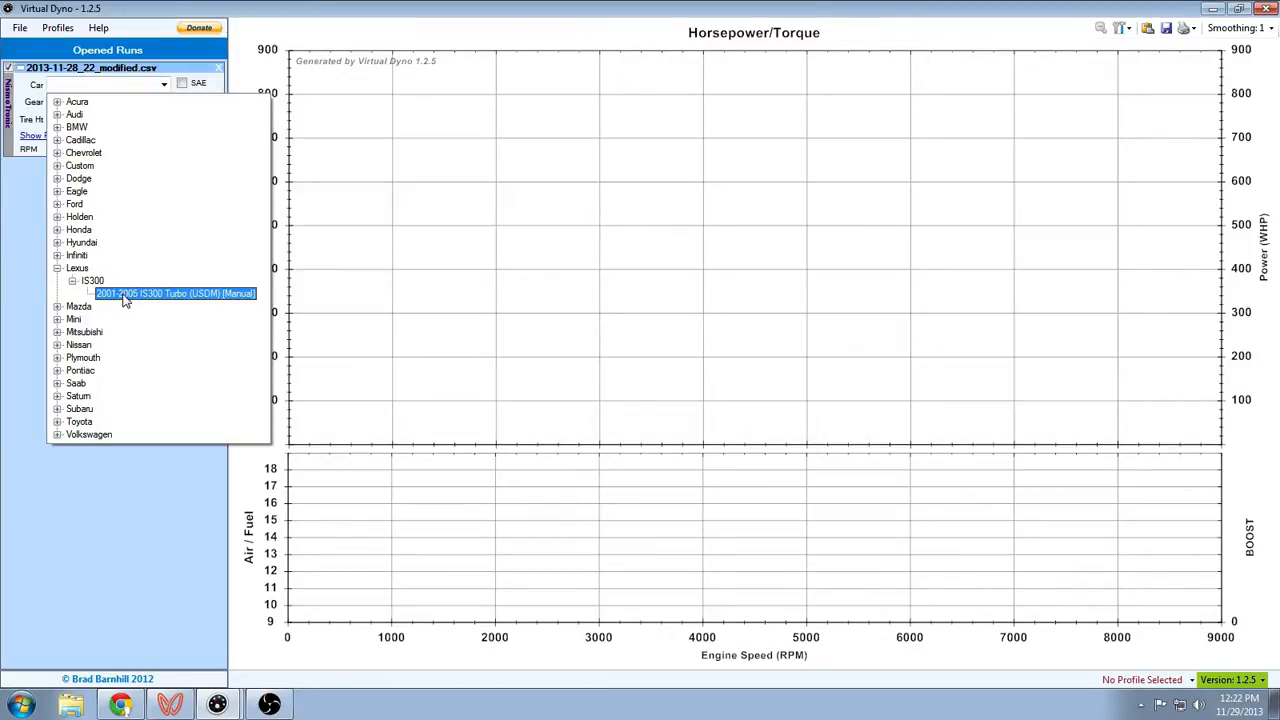
pyautogui.click(134, 296)
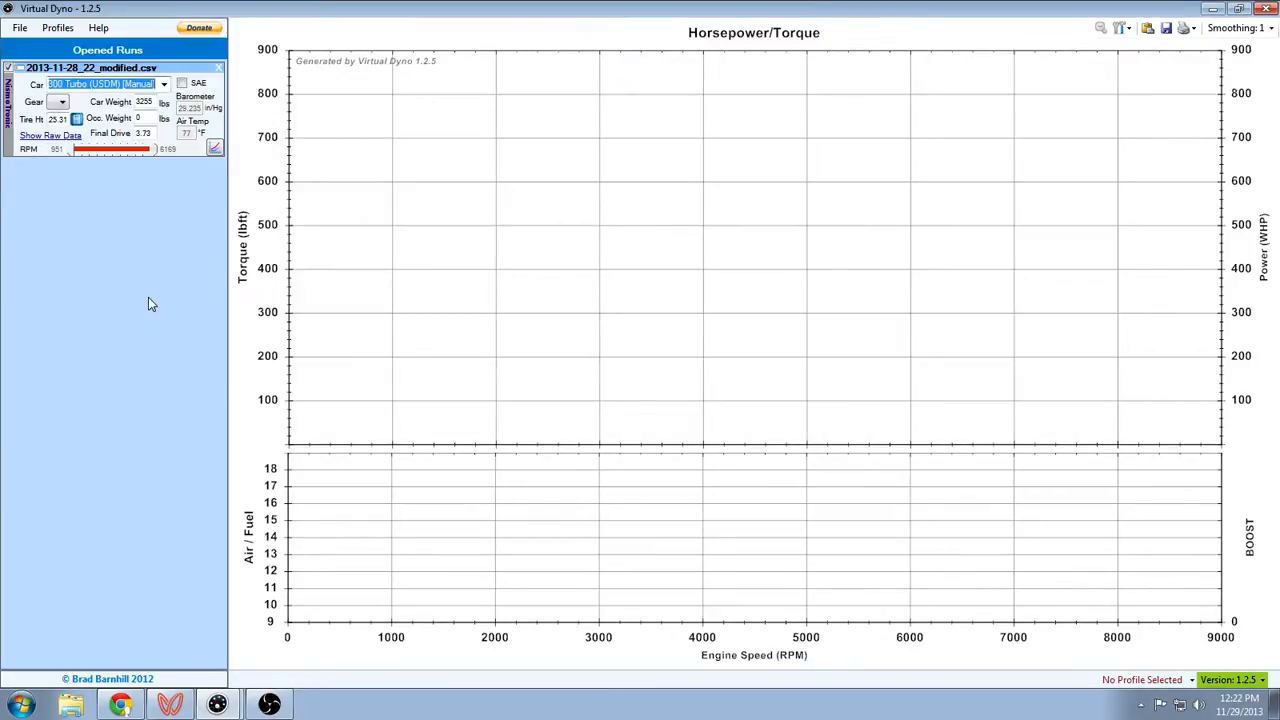
# Plot the run with SAE correction on, air temperature 34 °F, occupant weight 160 lbs and gear 3
pyautogui.click(196, 134)
pyautogui.doubleClick(196, 134)
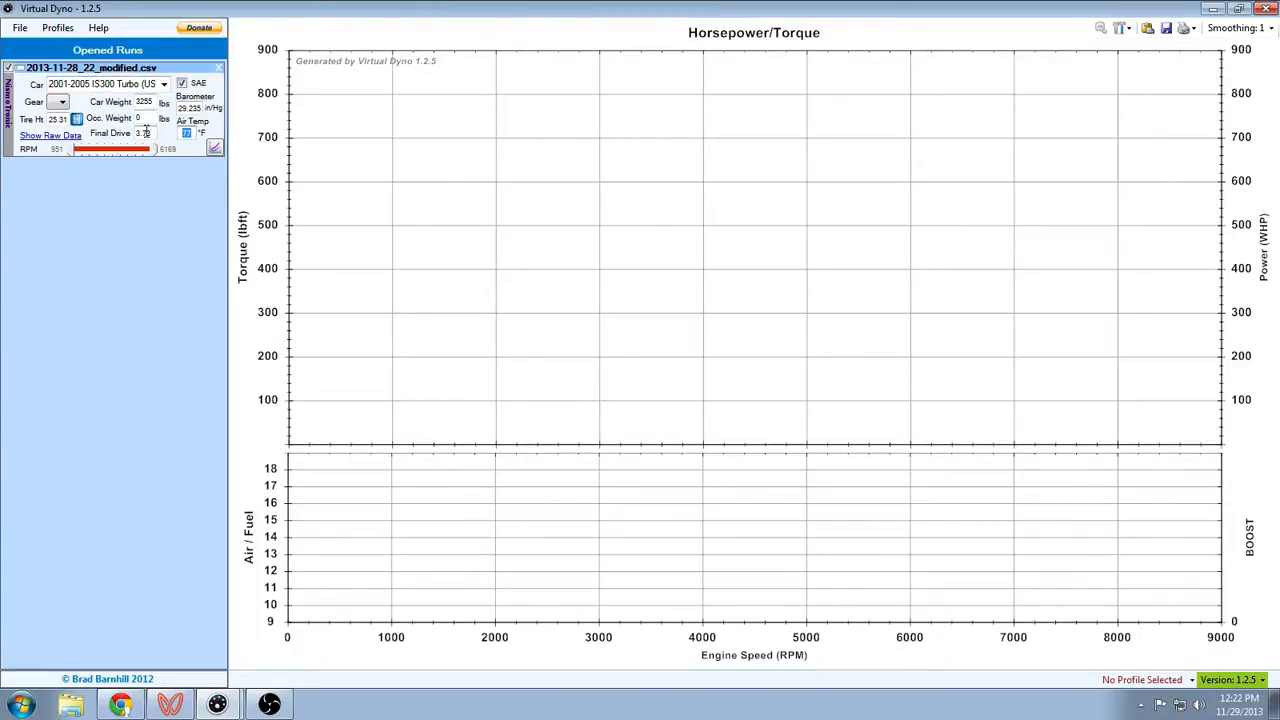
pyautogui.write('34')
pyautogui.doubleClick(140, 118)
pyautogui.write('1650')
pyautogui.write('0')
pyautogui.click(58, 102)
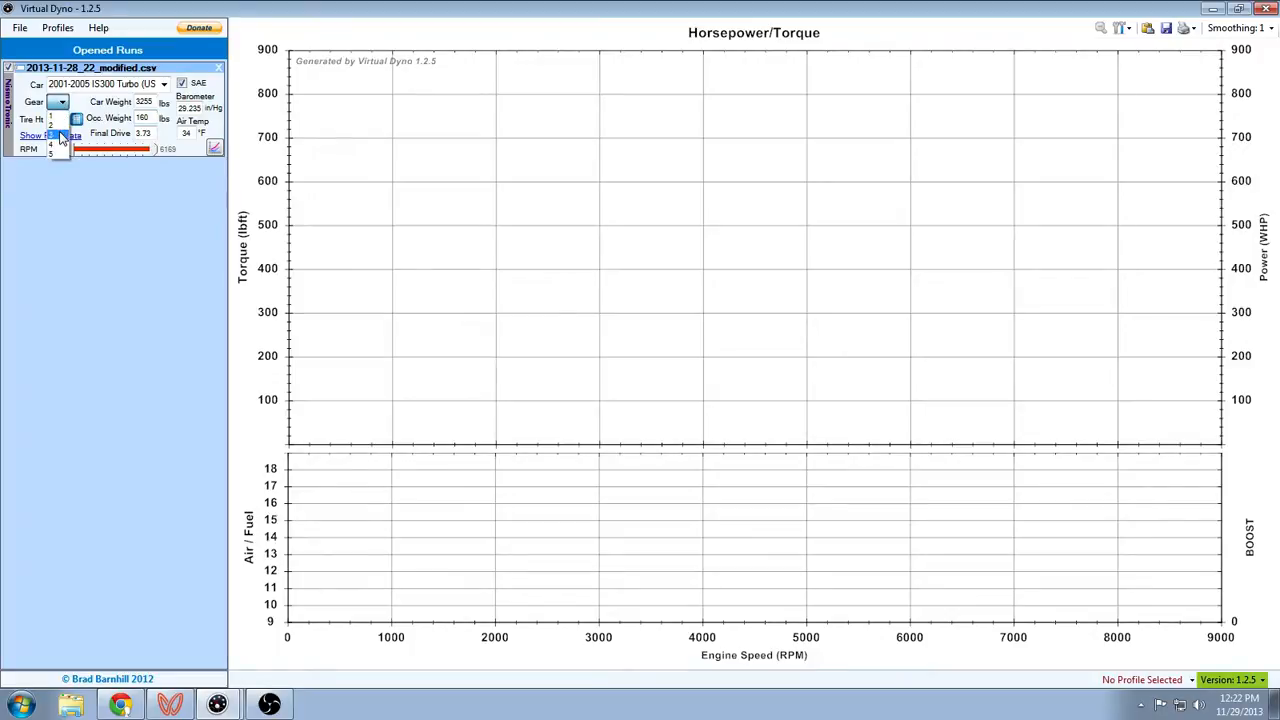
pyautogui.click(61, 137)
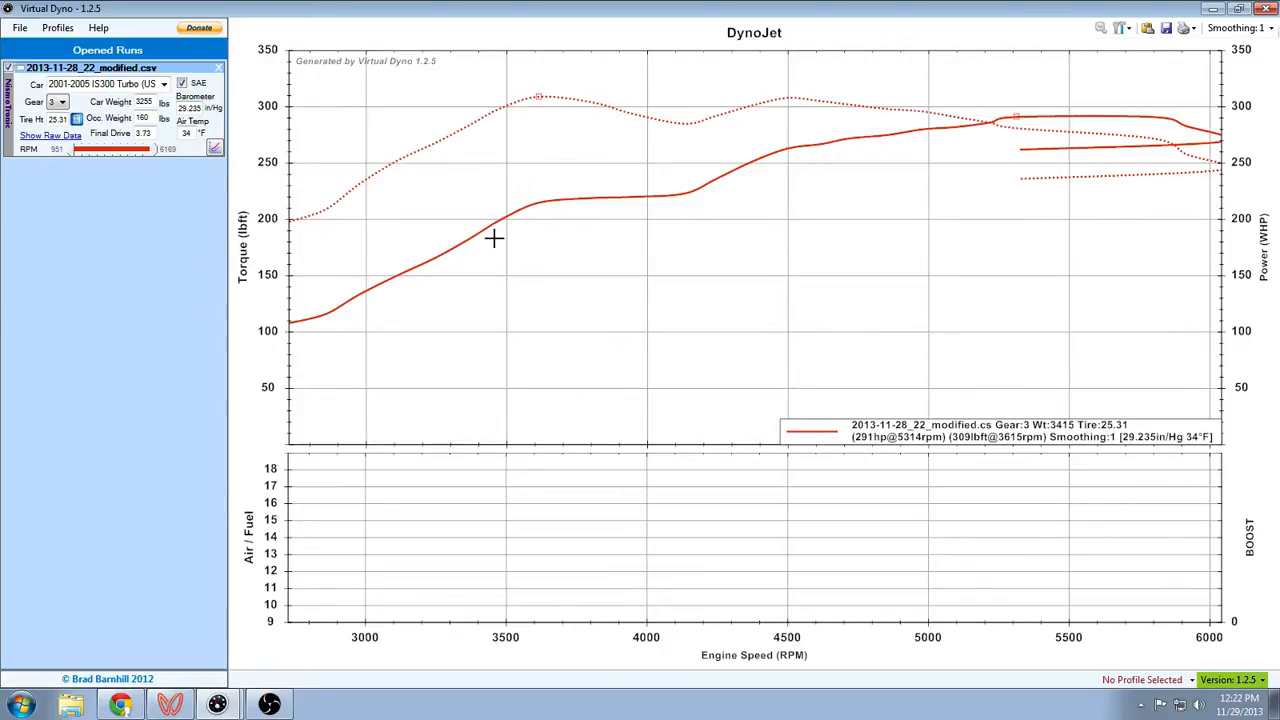
# Close Virtual Dyno with its open log and start the program again
pyautogui.click(1265, 8)
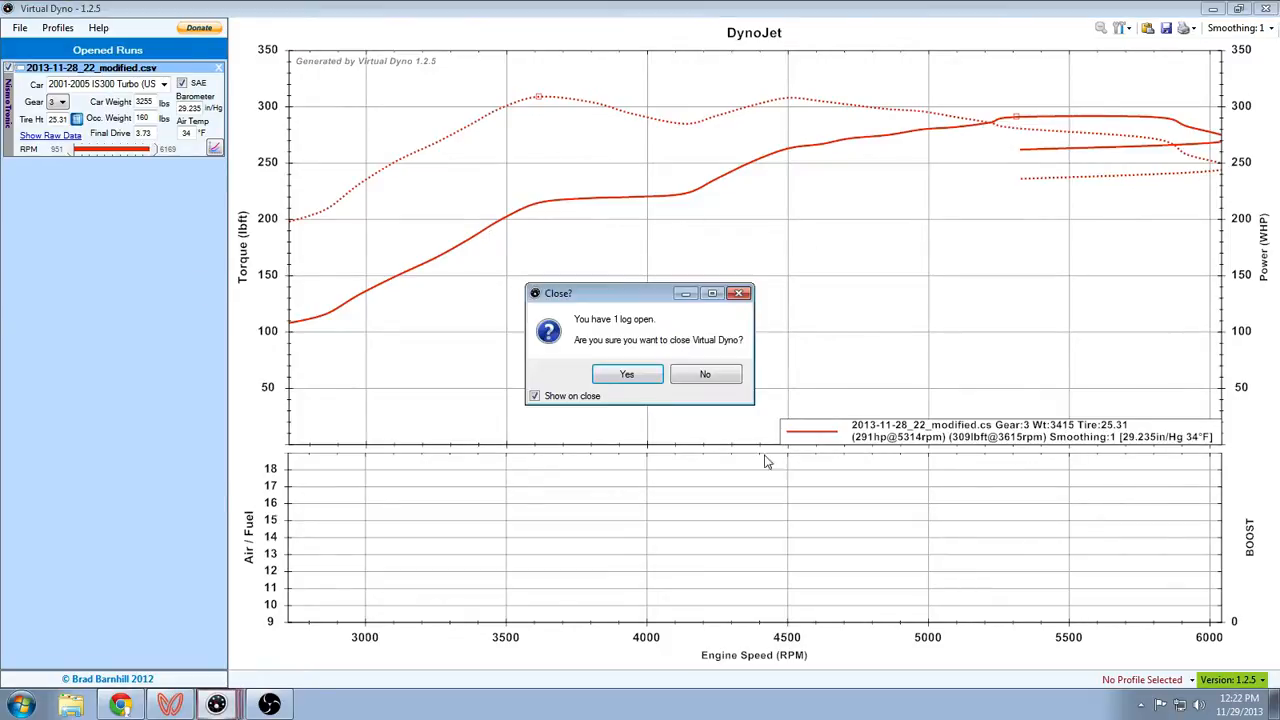
pyautogui.click(627, 376)
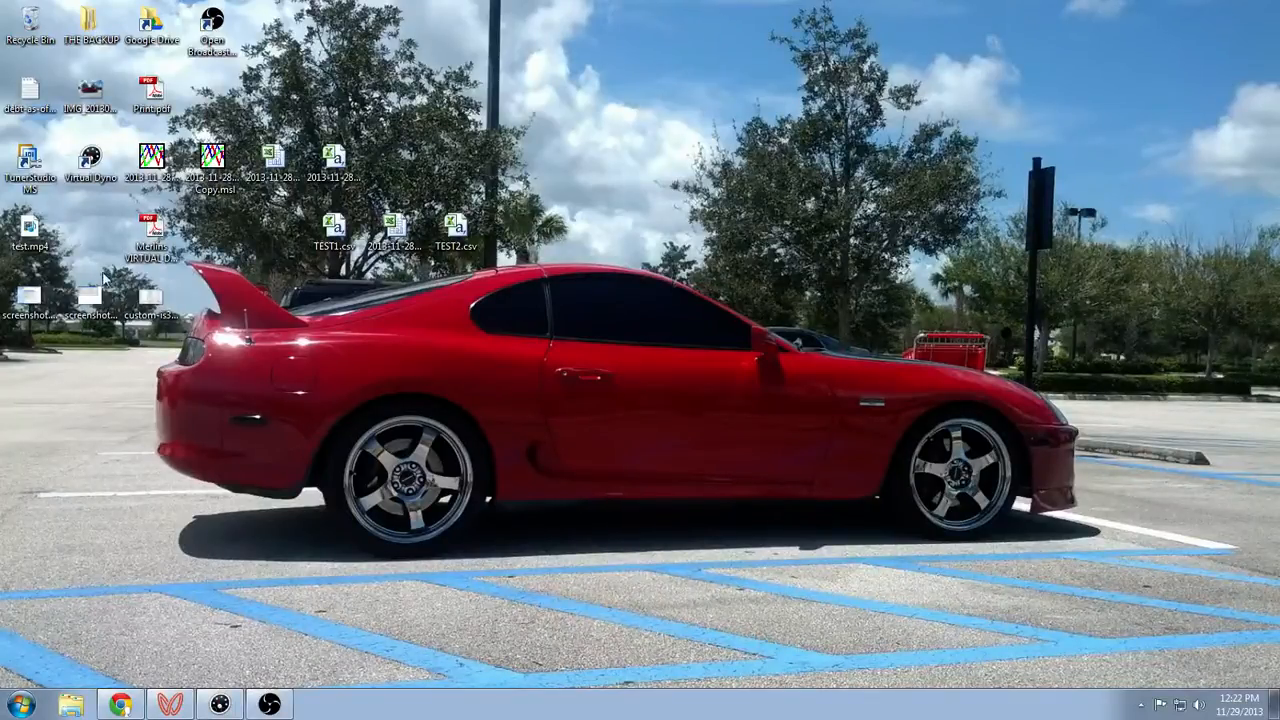
pyautogui.click(90, 160)
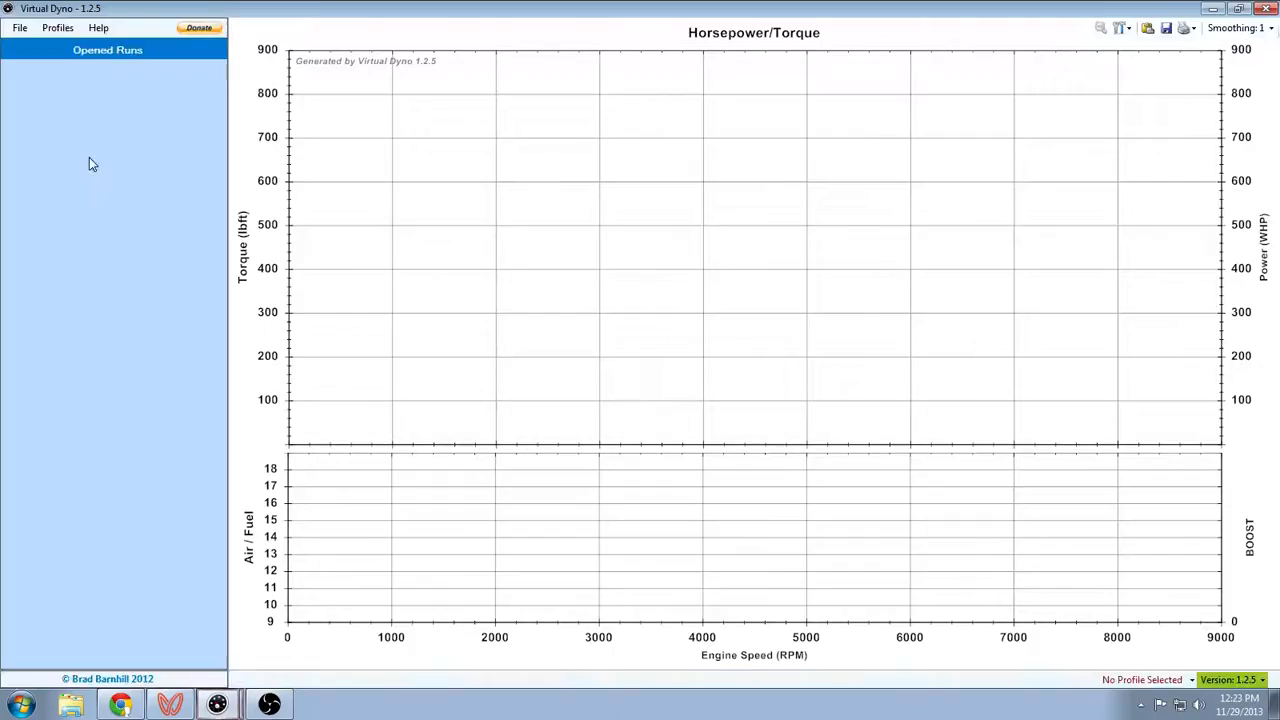
# Open the Car Editor and load the Toyota 1994-1999 Supra Turbo (USDM) [Manual] as the base car
pyautogui.click(57, 30)
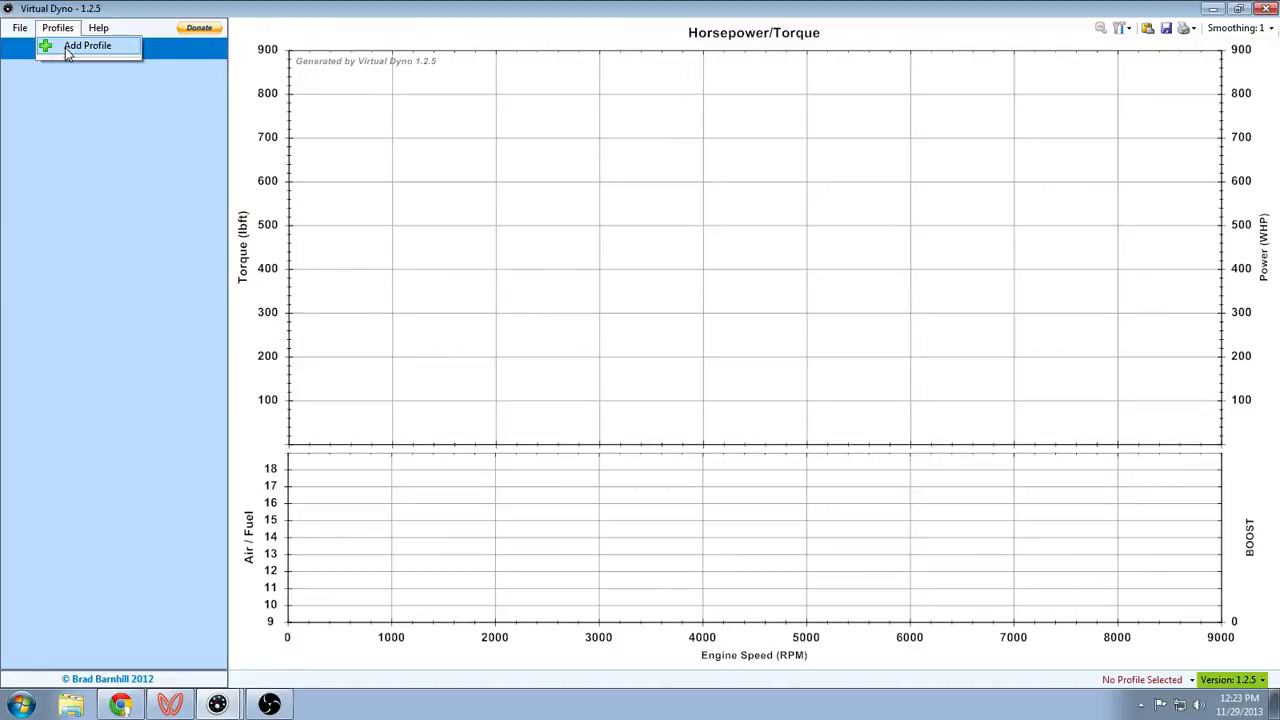
pyautogui.click(20, 28)
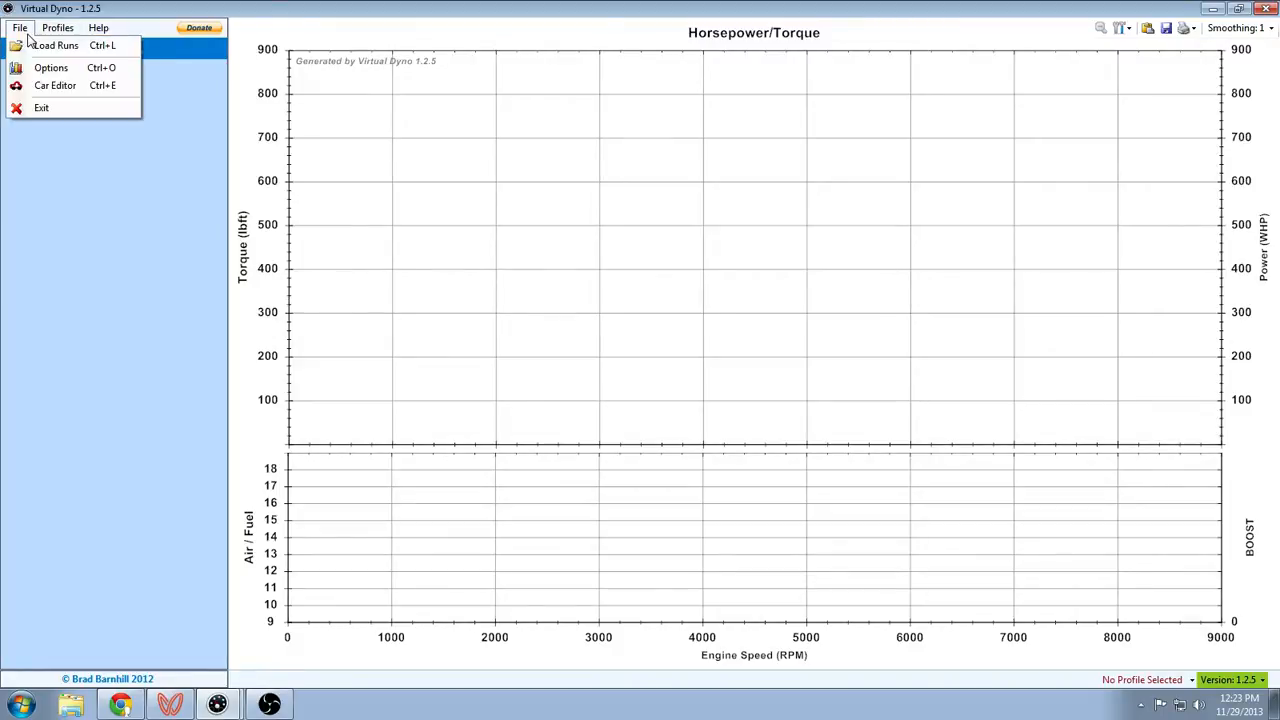
pyautogui.click(51, 88)
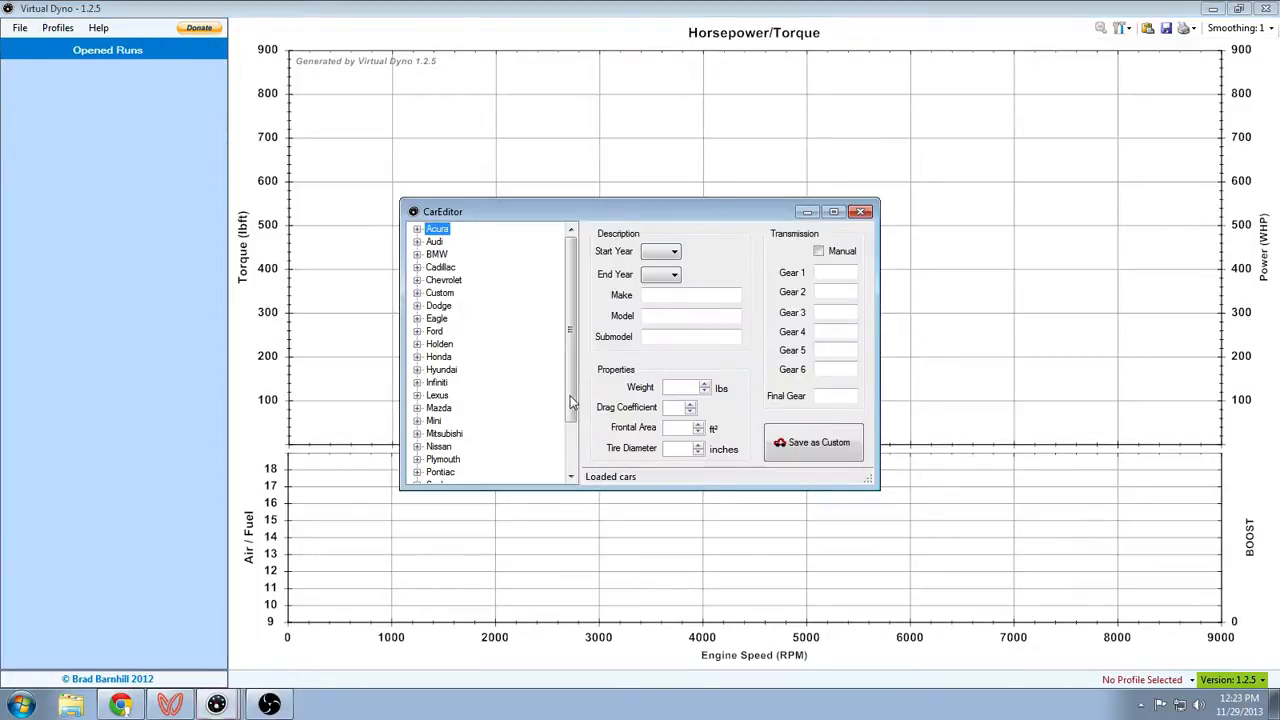
pyautogui.moveTo(572, 377); pyautogui.dragTo(550, 428)
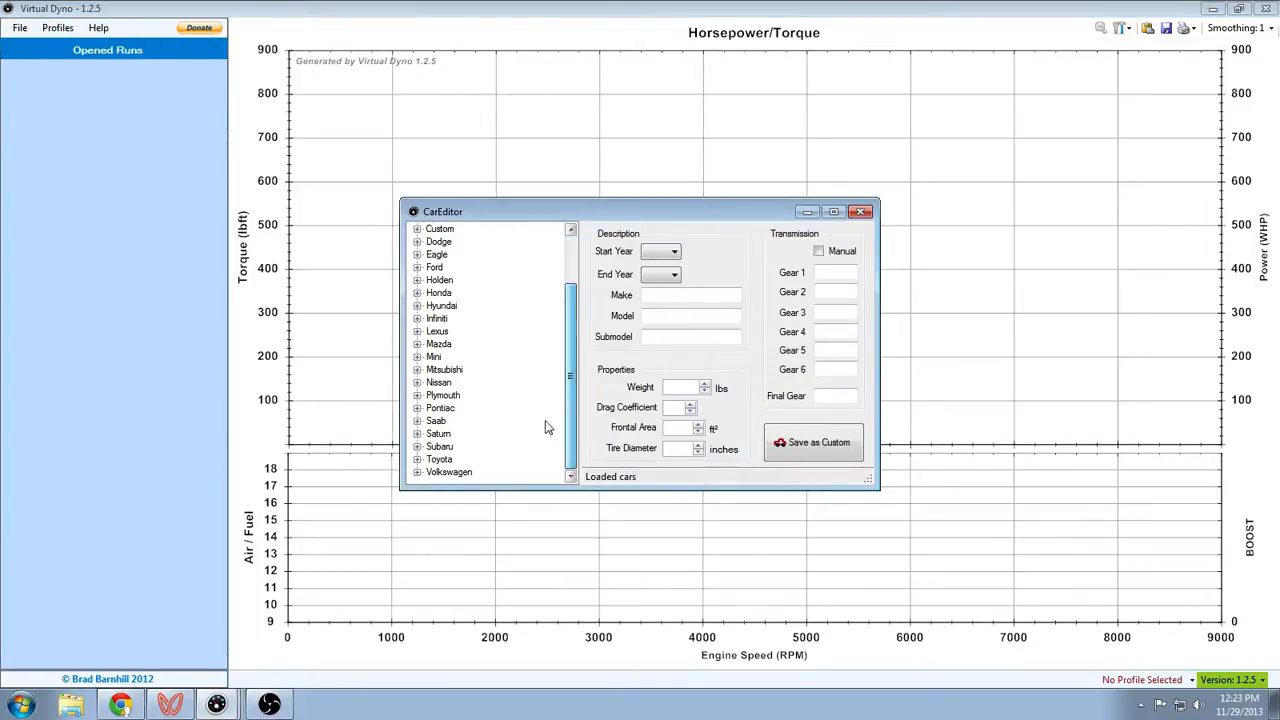
pyautogui.click(417, 459)
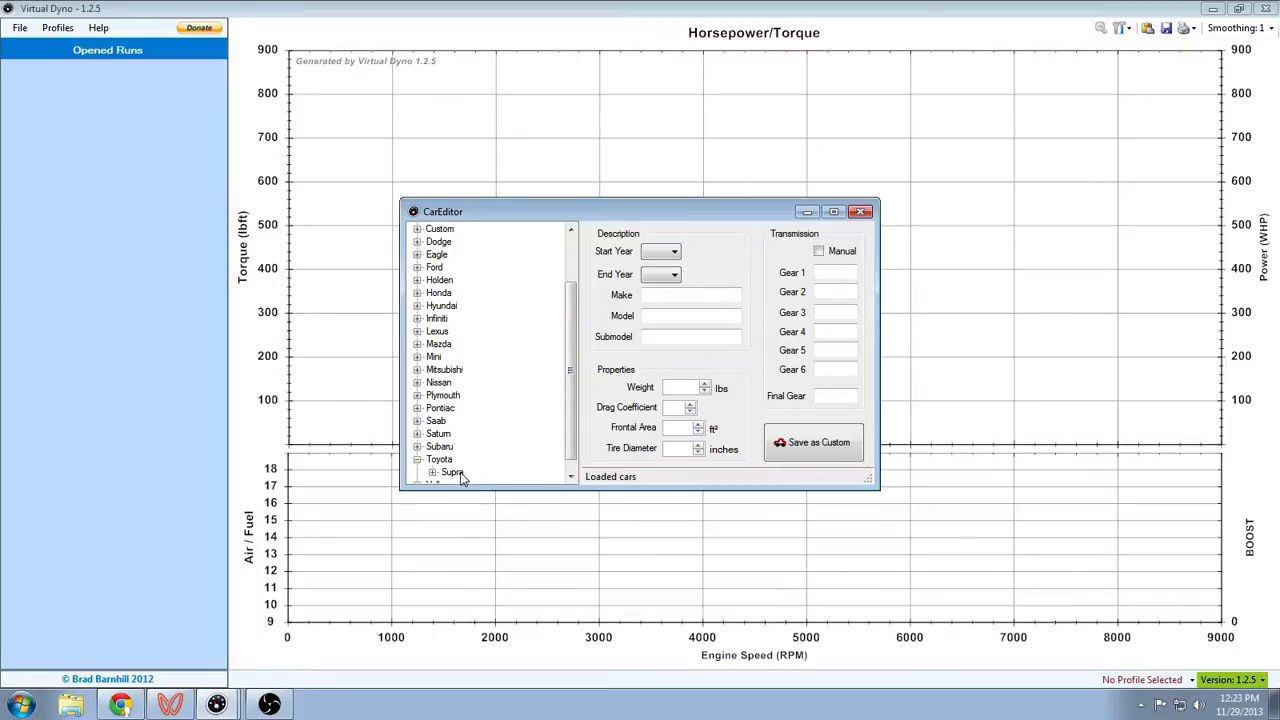
pyautogui.click(455, 472)
pyautogui.doubleClick(456, 473)
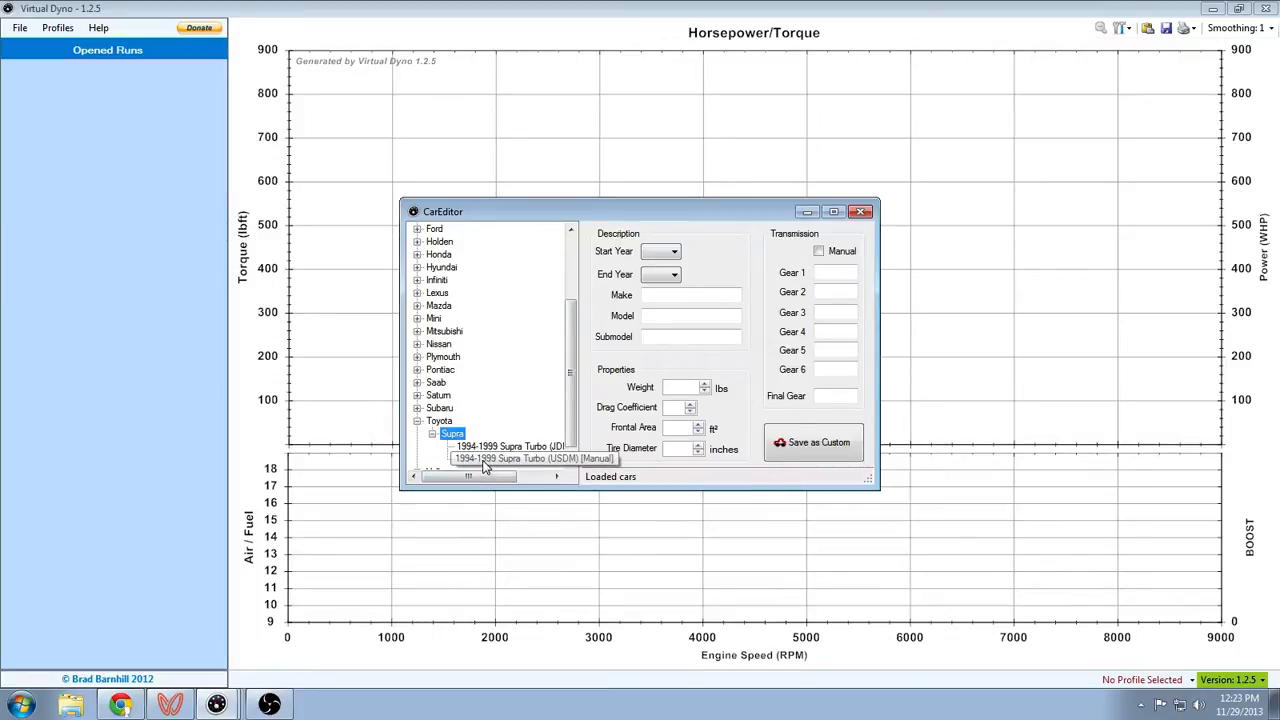
pyautogui.click(482, 463)
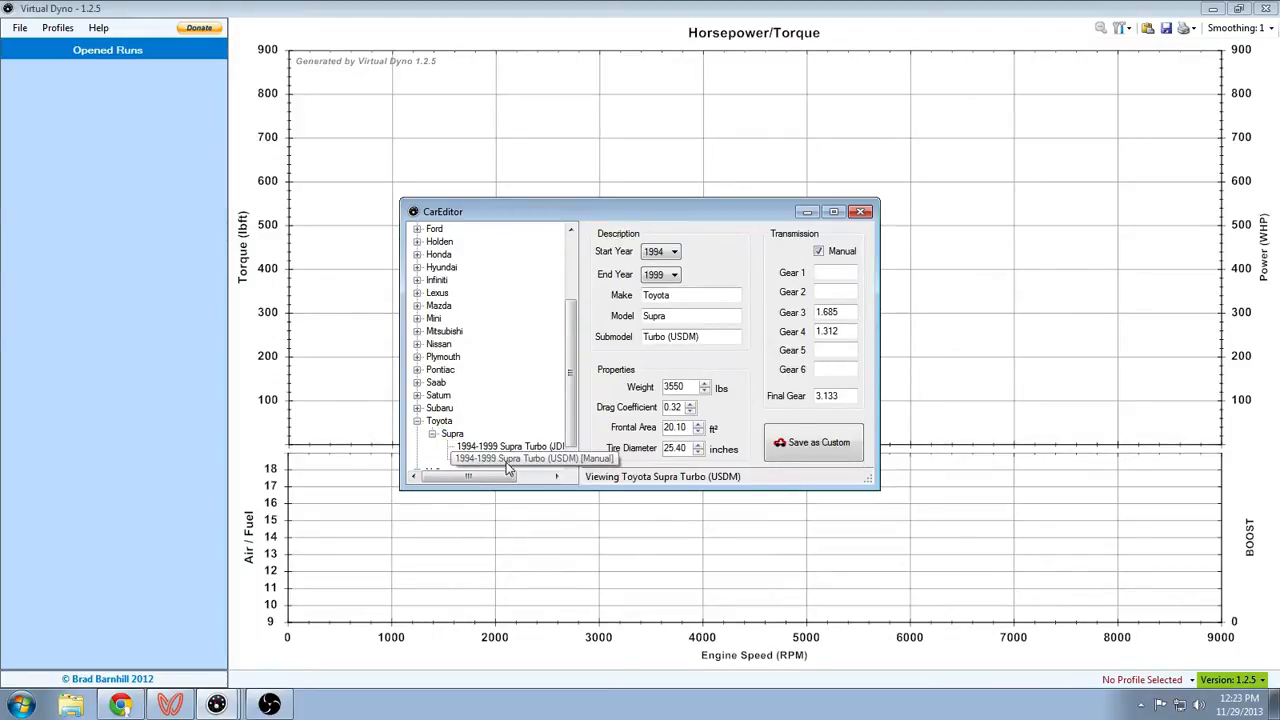
# Set the car's start year to 2001 and its end year to 2005
pyautogui.click(674, 251)
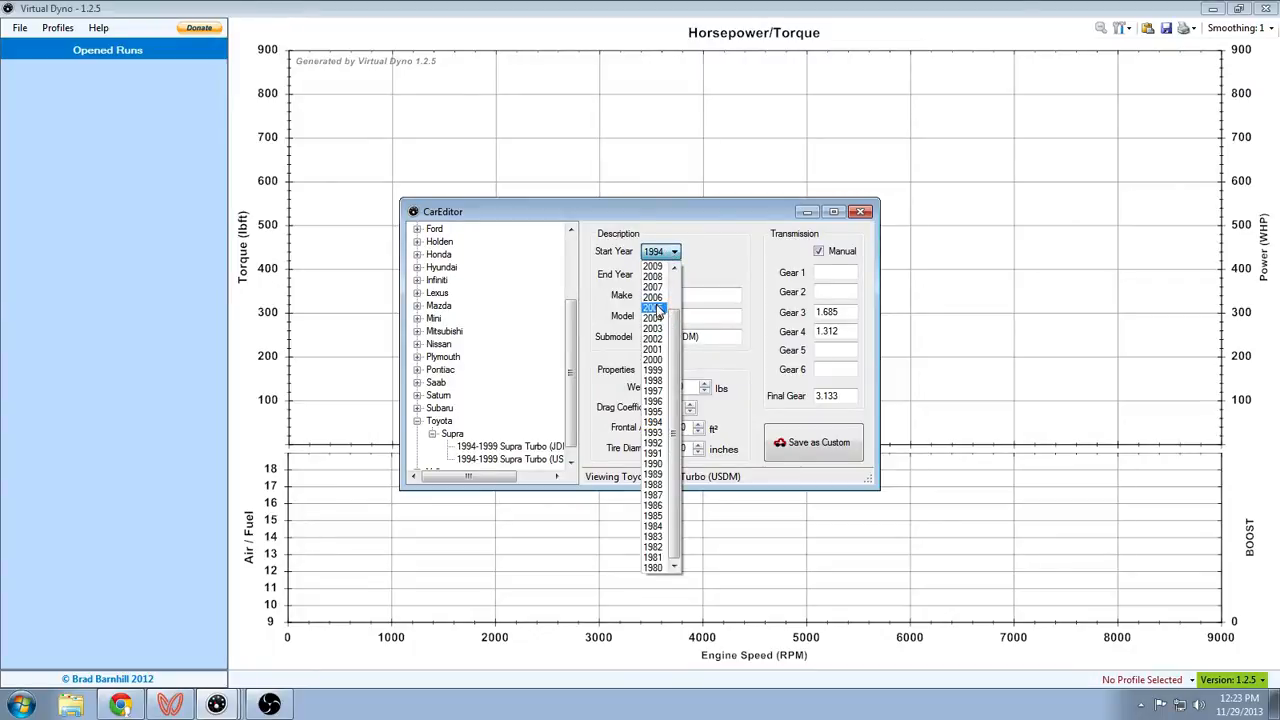
pyautogui.click(655, 307)
pyautogui.click(671, 253)
pyautogui.click(655, 349)
pyautogui.click(675, 275)
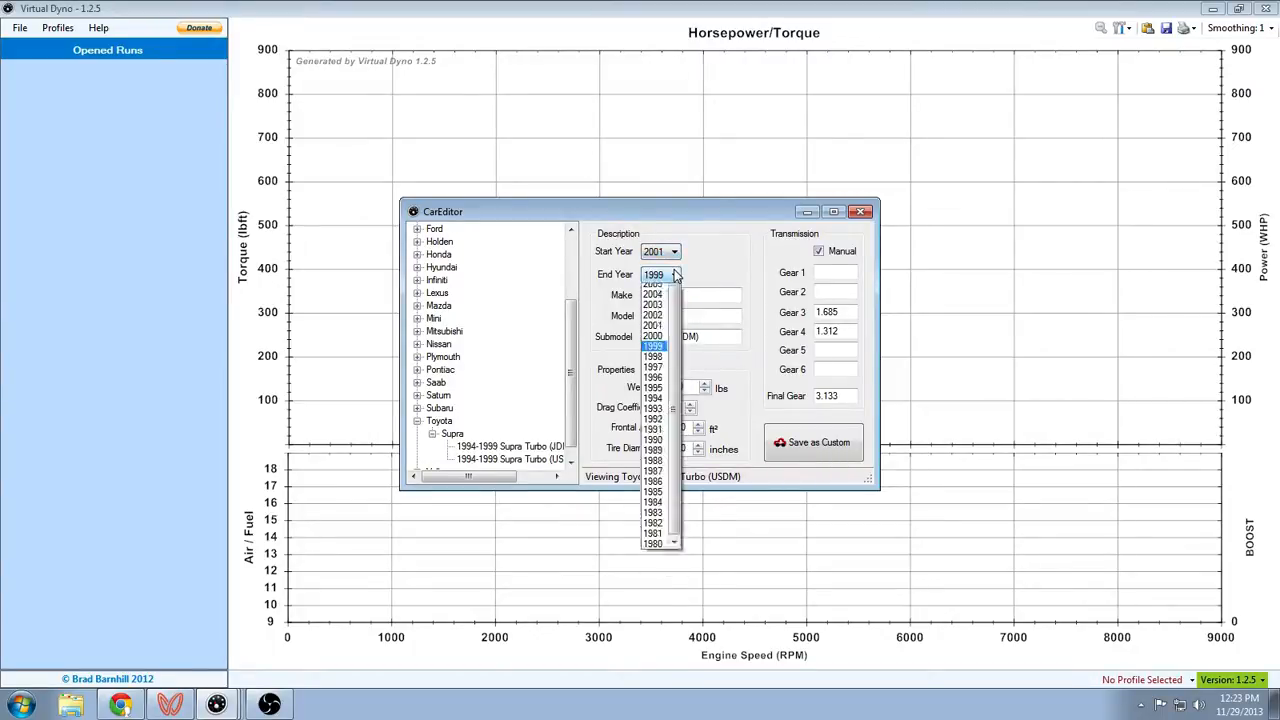
pyautogui.click(660, 326)
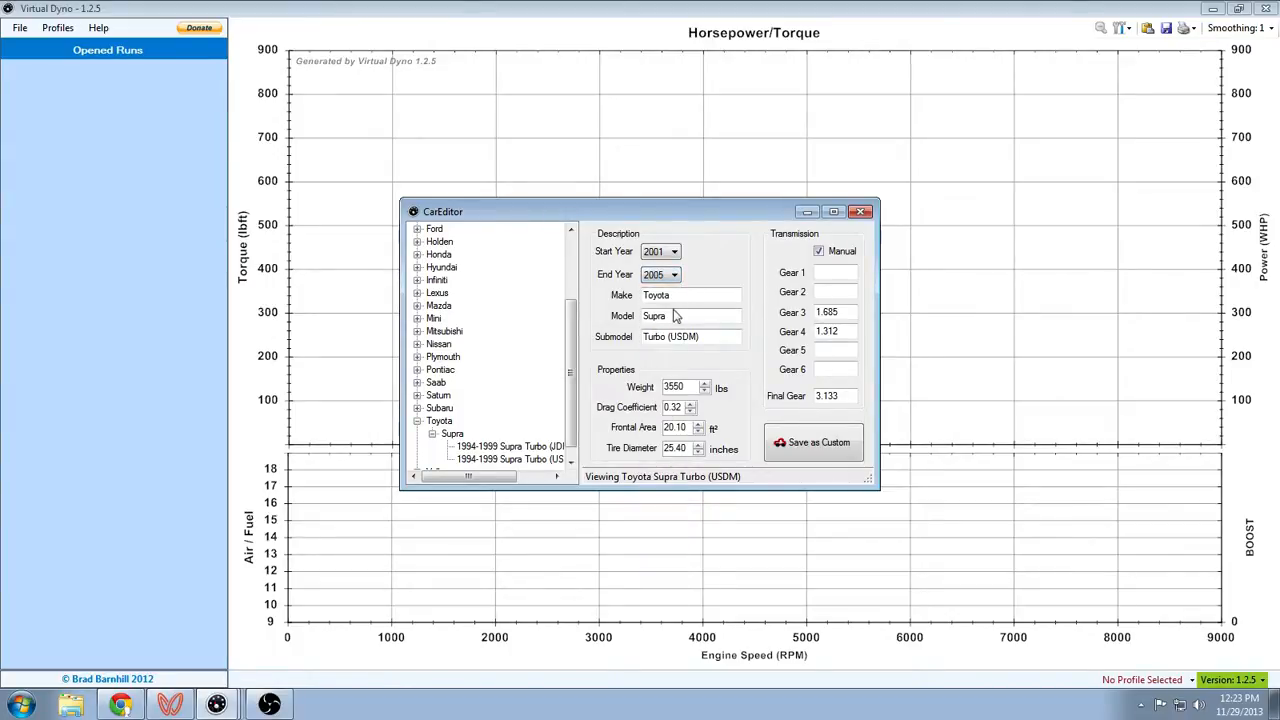
# Change the car's make to Lexus and its model to IS300
pyautogui.moveTo(684, 296); pyautogui.dragTo(600, 299)
pyautogui.write('Lexus')
pyautogui.press('Tab')
pyautogui.write('IS300')
# Set the weight to 3255 lbs, drag coefficient to 0.34, frontal area to 19.30 ft² and tire diameter to 25.31 inches
pyautogui.moveTo(690, 388); pyautogui.dragTo(632, 385)
pyautogui.write('3255')
pyautogui.moveTo(677, 407); pyautogui.dragTo(692, 411)
pyautogui.press('BackSpace')
pyautogui.write('4')
pyautogui.press('Tab')
pyautogui.write('19.30')
pyautogui.moveTo(688, 448); pyautogui.dragTo(664, 450)
pyautogui.write('25.31')
# Set gears 1 to 5 to 3.566, 2.056, 1.384, 1.000 and .850, and the final gear to 3.73
pyautogui.click(835, 272)
pyautogui.write('3.566')
pyautogui.click(838, 288)
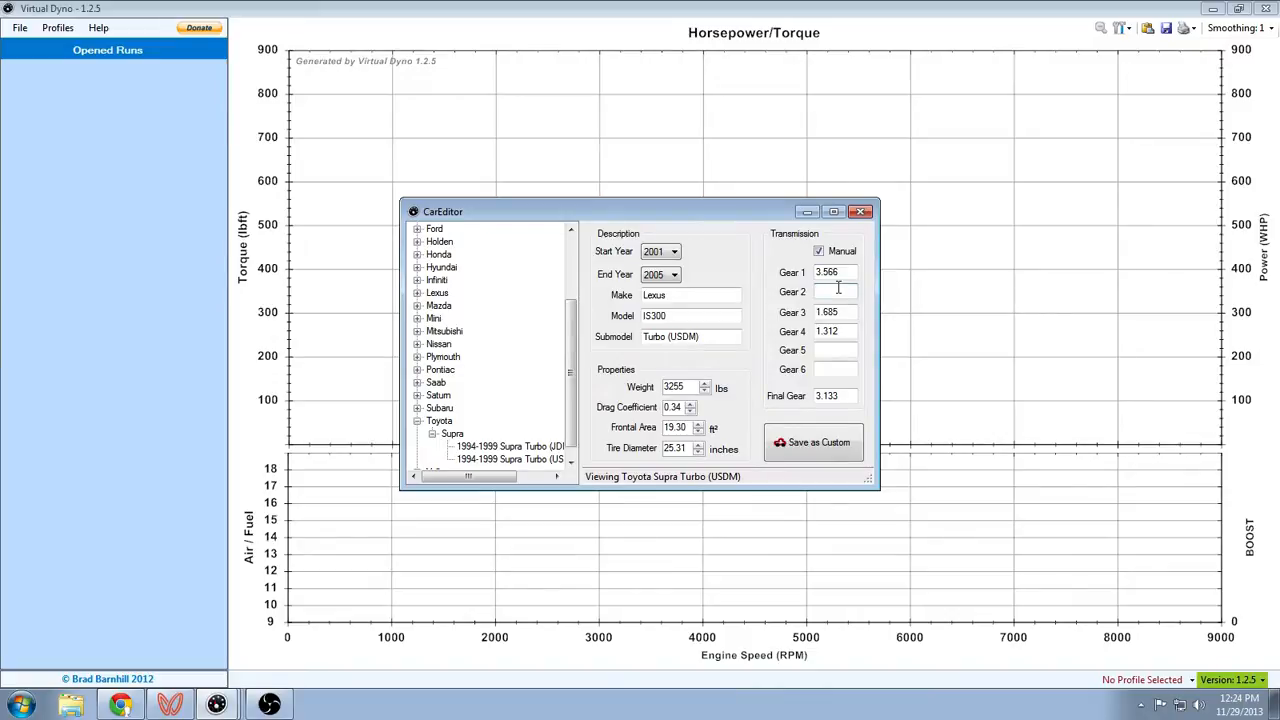
pyautogui.write('2.056')
pyautogui.press('Tab')
pyautogui.write('1.384')
pyautogui.press('Tab')
pyautogui.write('1.000')
pyautogui.click(838, 350)
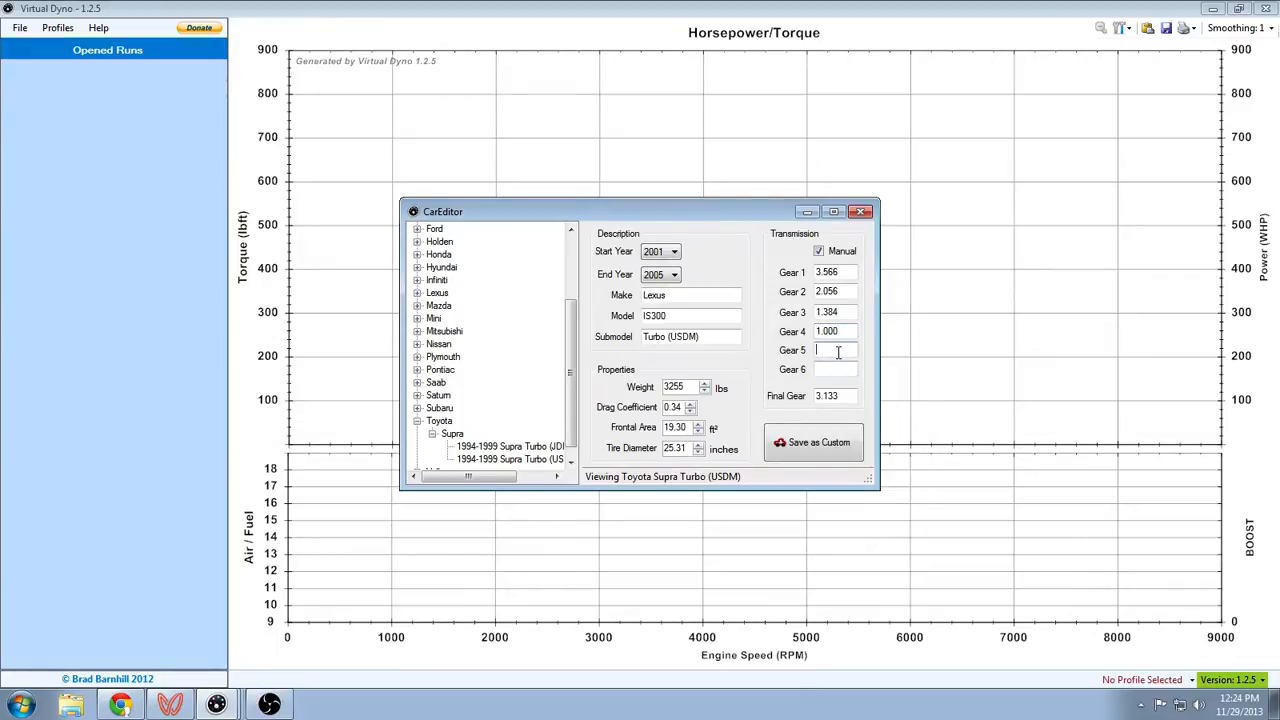
pyautogui.write('.850')
pyautogui.doubleClick(838, 396)
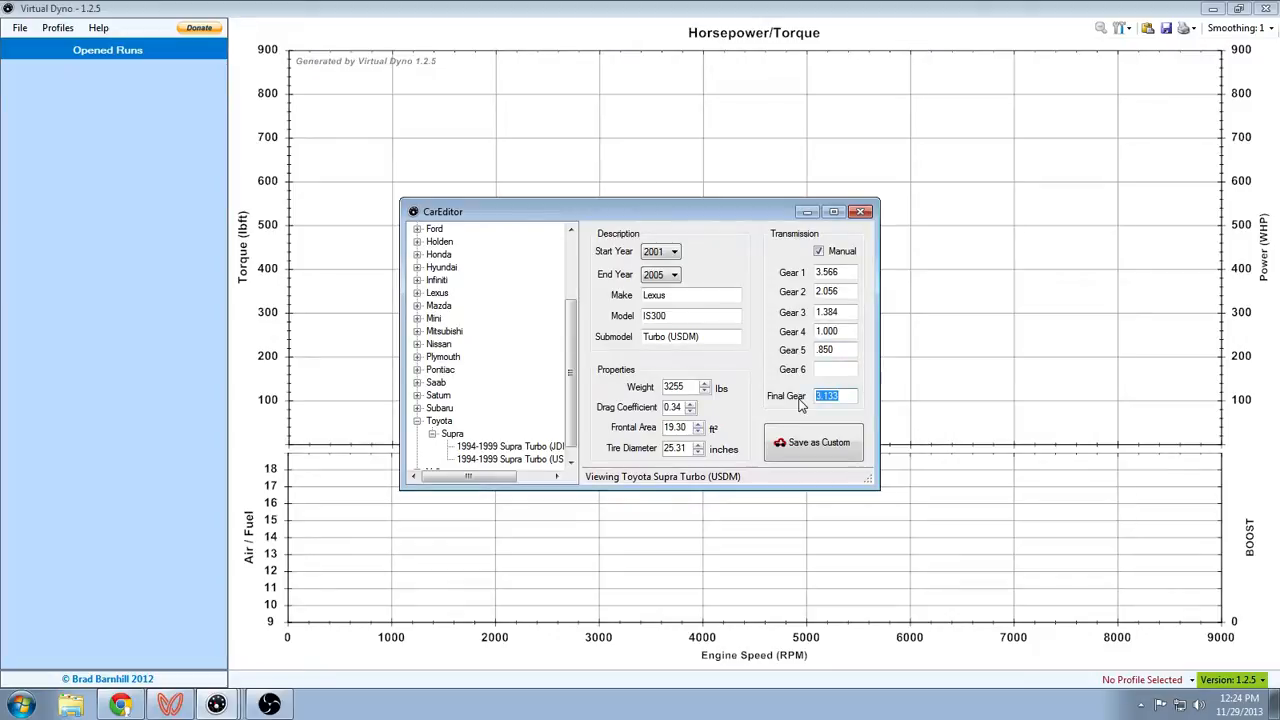
pyautogui.write('3.73')
# Write "gear 1 3.36, 2.18, 1.42, 1.00, .75 final drive 3.91" in a new Notepad document and discard it unsaved
pyautogui.click(21, 705)
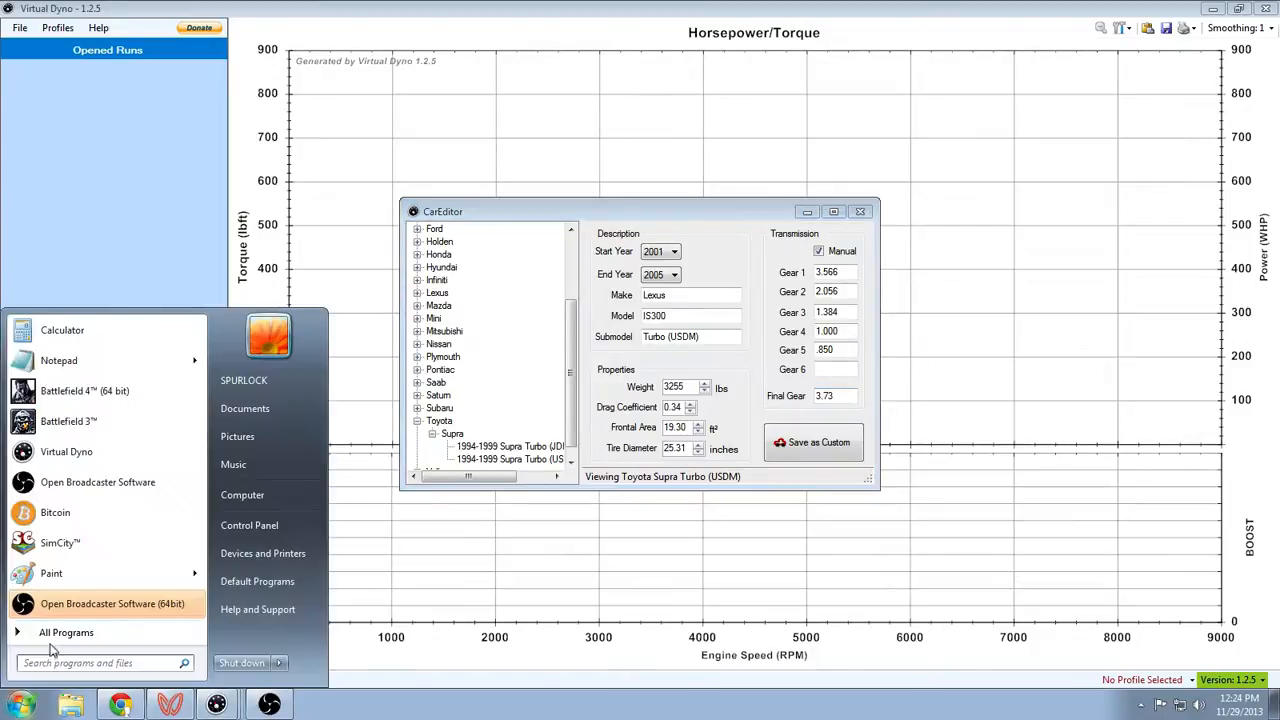
pyautogui.click(86, 362)
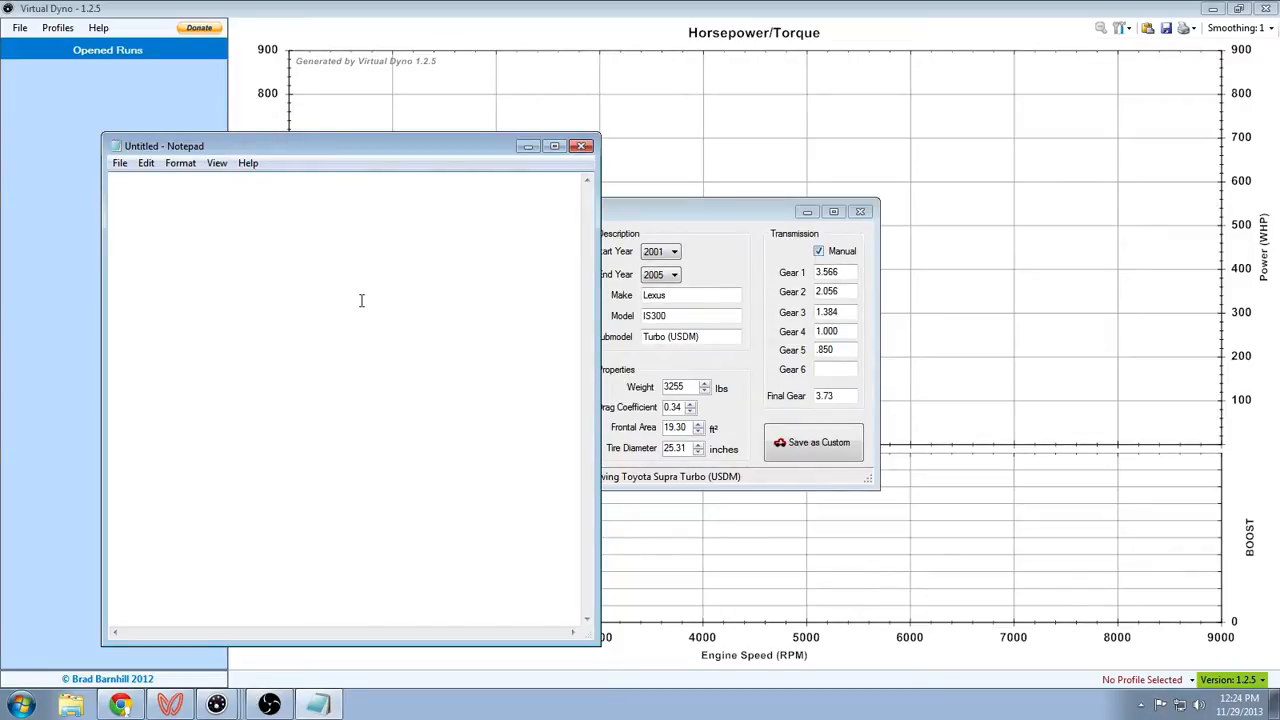
pyautogui.write('gear 1 3.36, 2.18, 1.42, 1.00, .75 final drive 3.91')
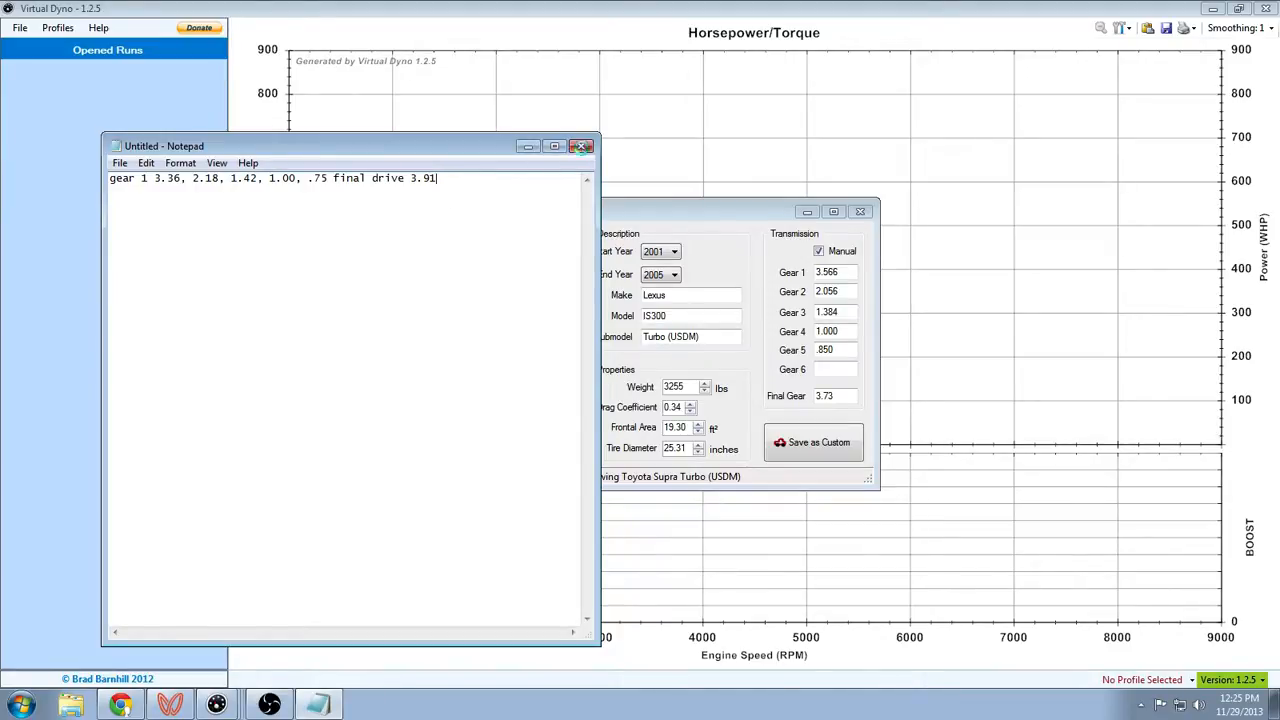
pyautogui.click(581, 147)
pyautogui.click(680, 357)
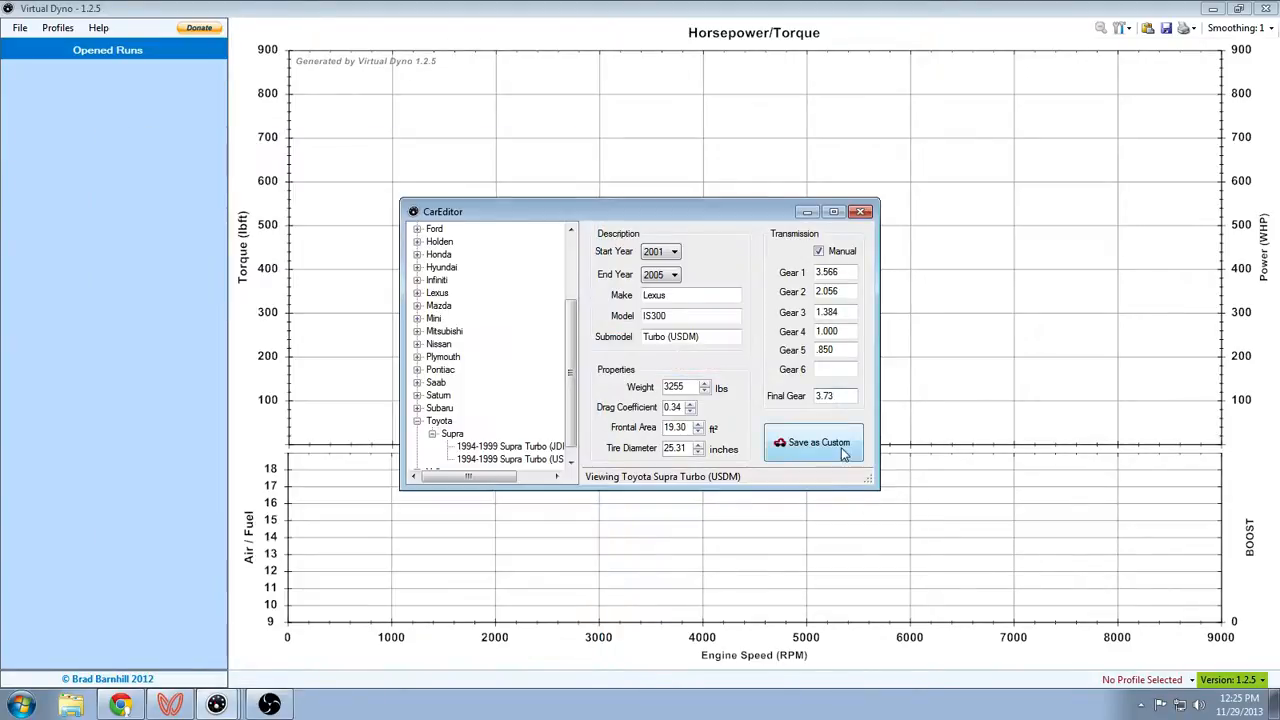
# Save the car as custom over the existing LexusIS300w55Turbo.xml, and close the Car Editor and Virtual Dyno
pyautogui.click(841, 447)
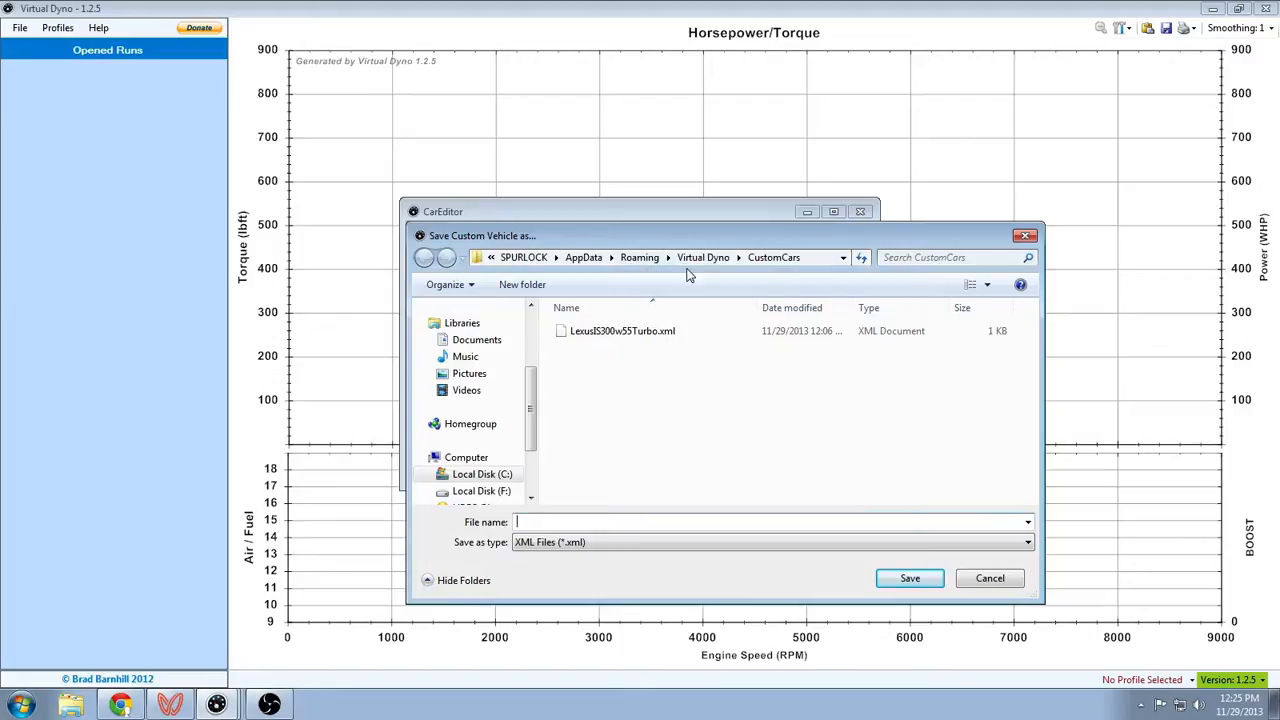
pyautogui.click(634, 336)
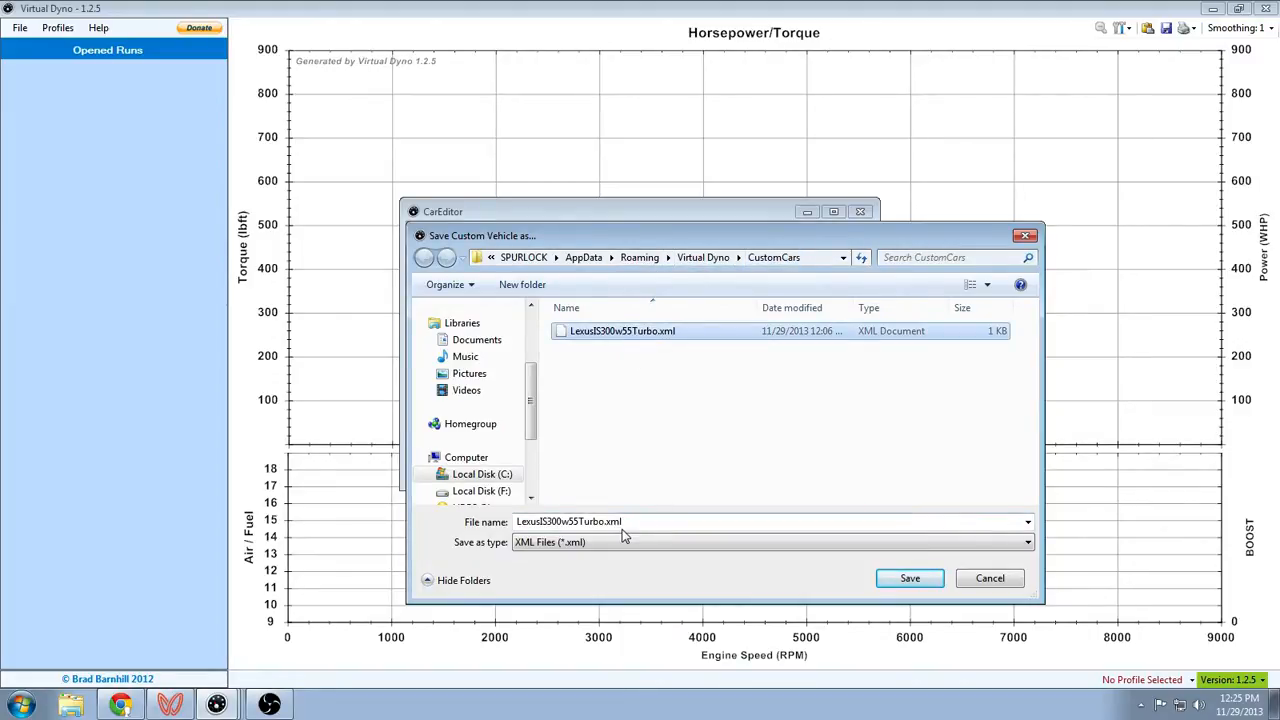
pyautogui.click(910, 584)
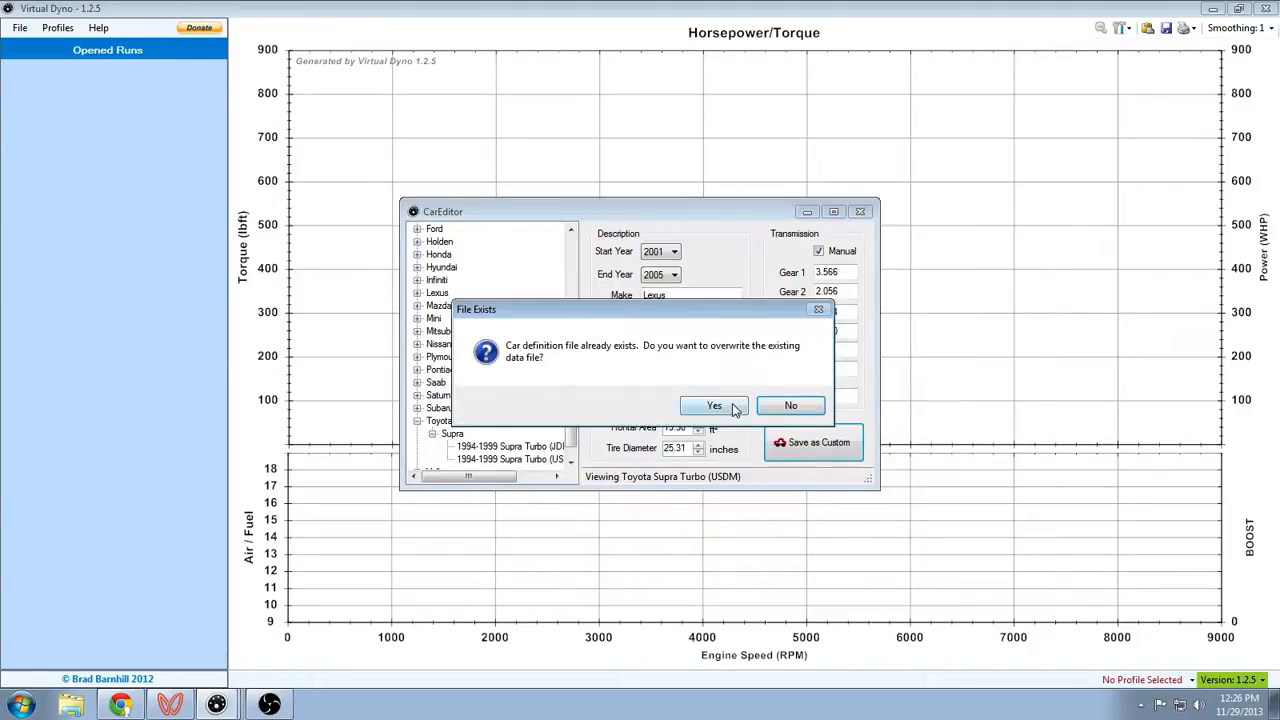
pyautogui.click(732, 403)
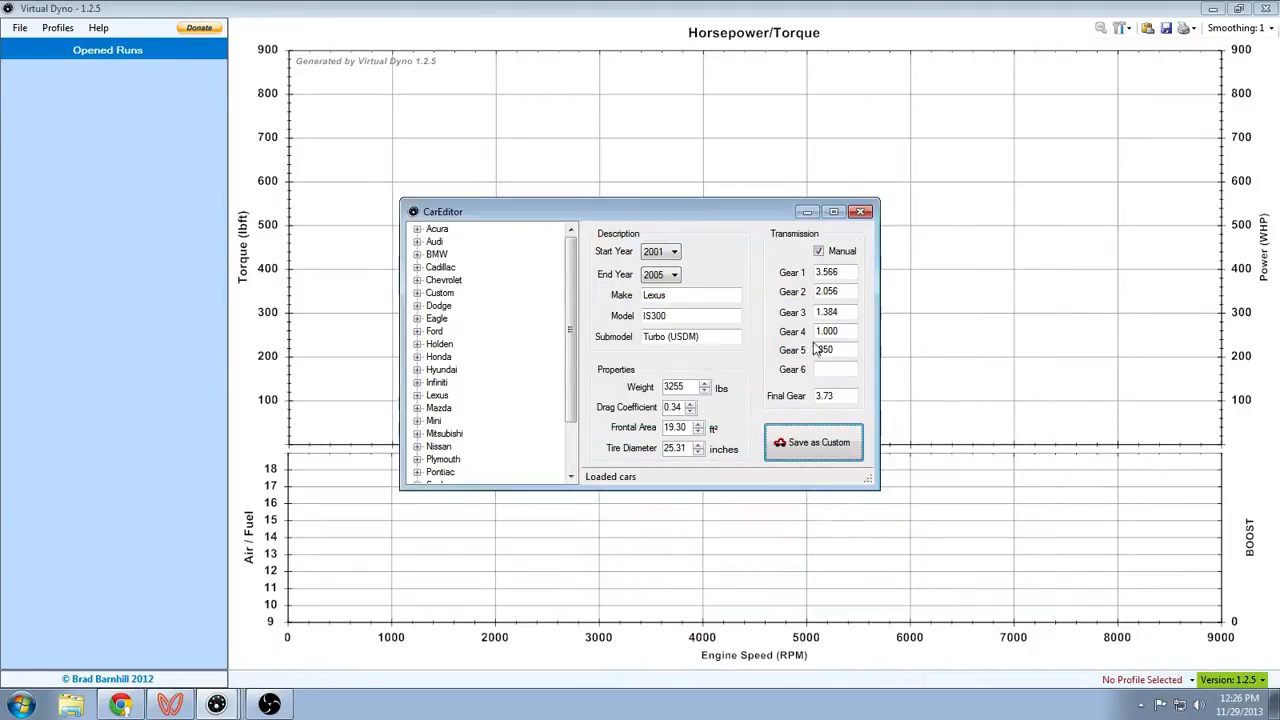
pyautogui.click(865, 215)
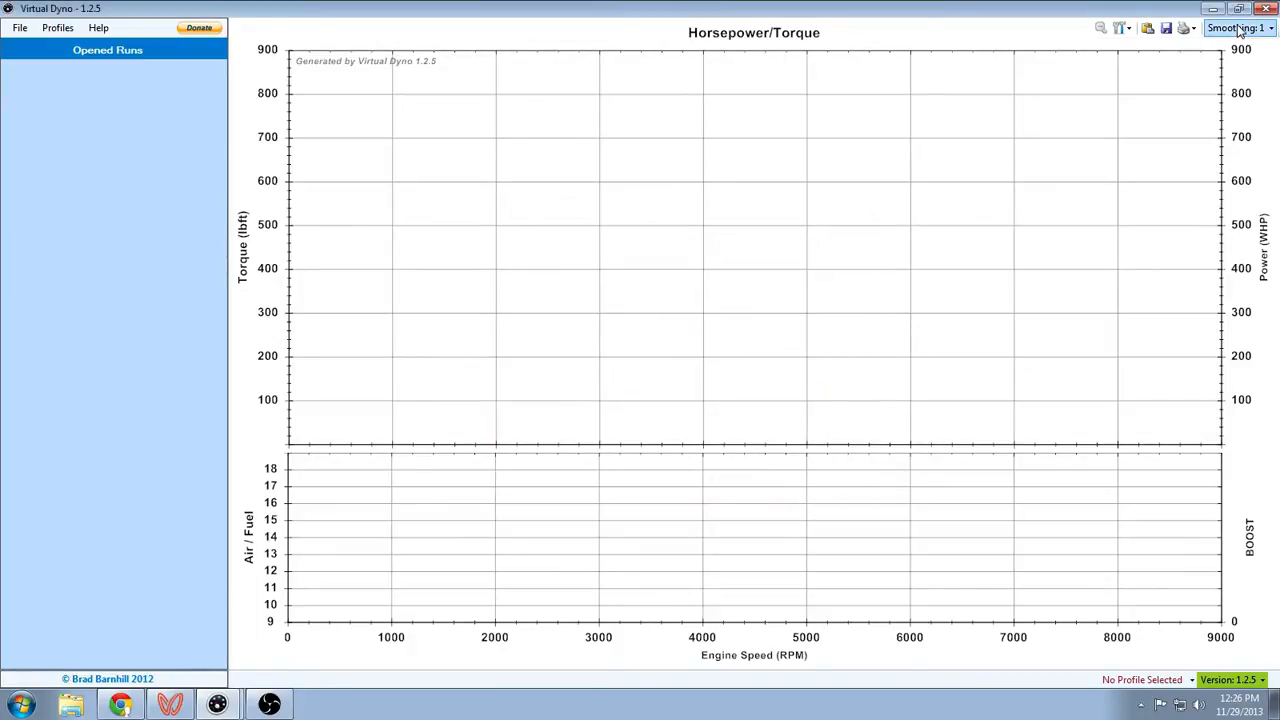
pyautogui.click(1267, 8)
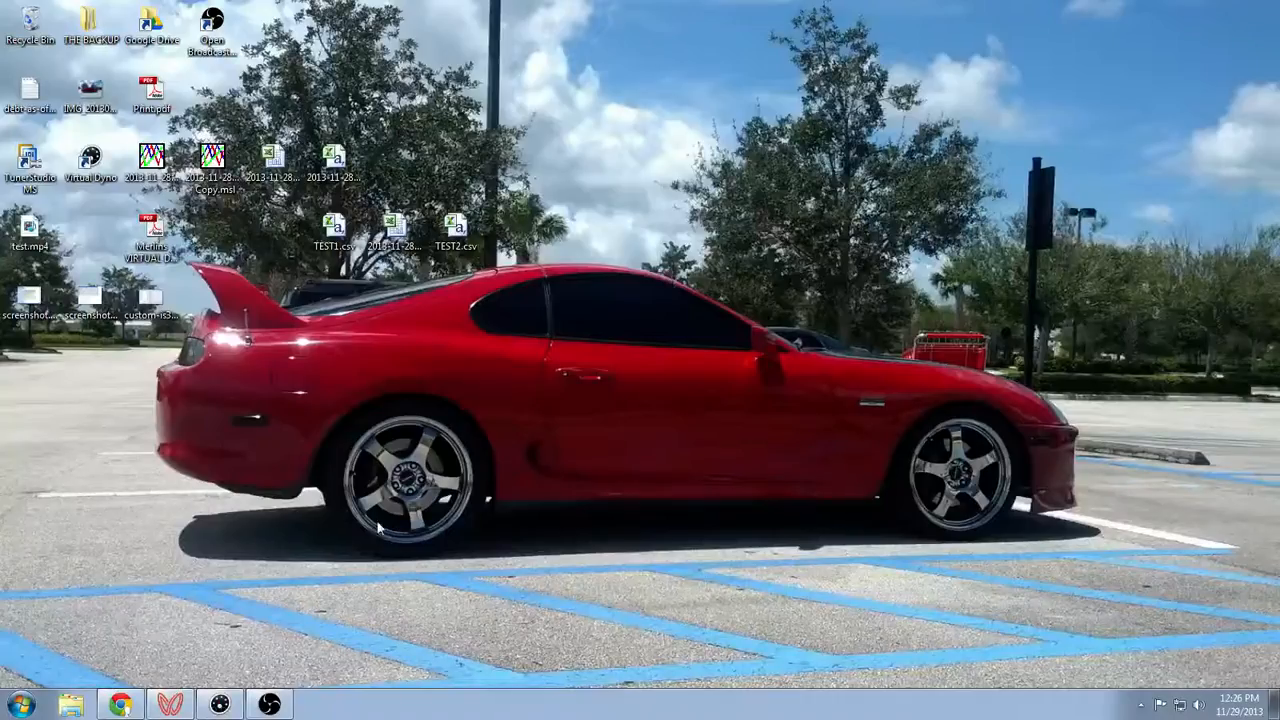
# Open the user's profile folder within Users on Local Disk (C:) in Windows Explorer
pyautogui.click(68, 705)
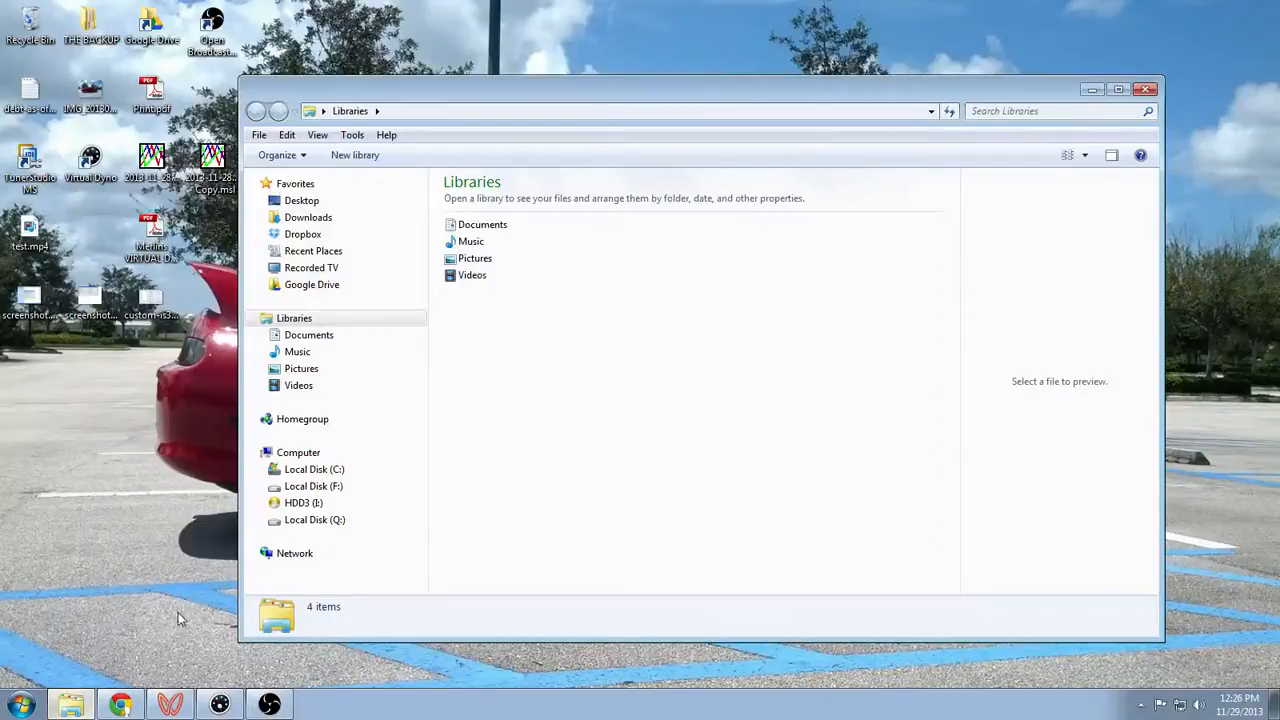
pyautogui.click(321, 471)
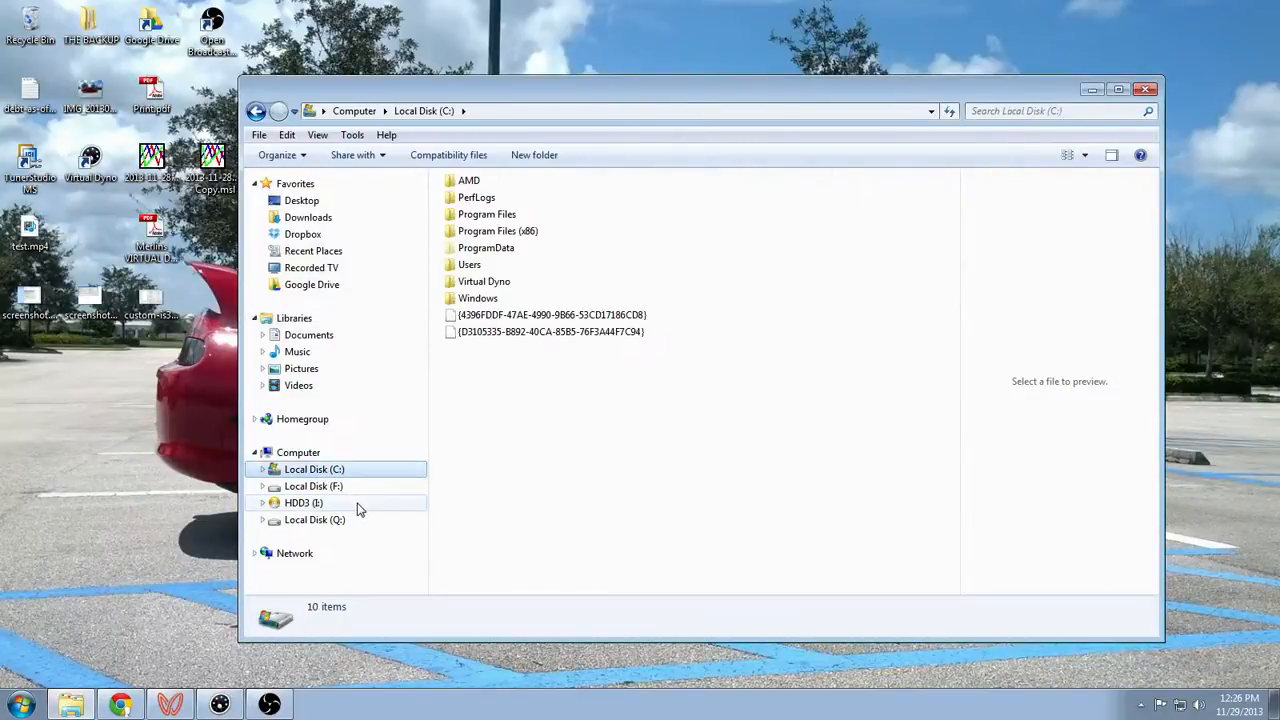
pyautogui.doubleClick(484, 266)
pyautogui.doubleClick(494, 254)
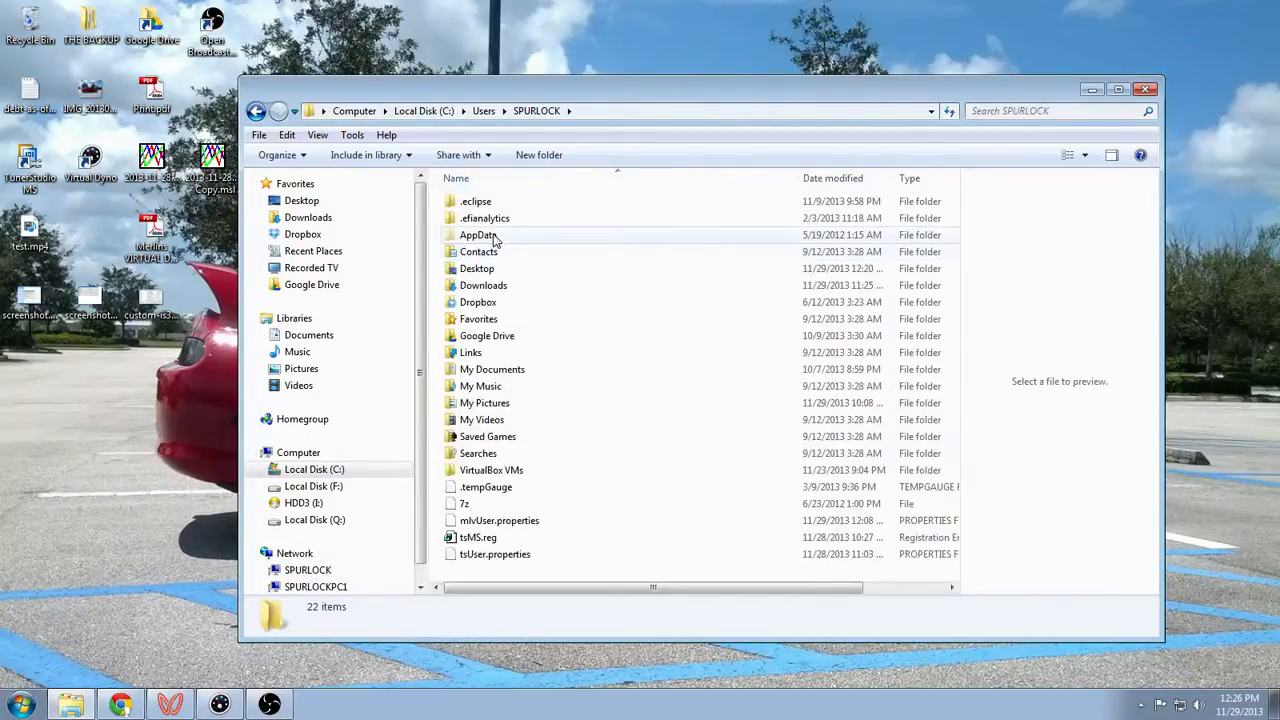
# Check in Folder Options whether hidden files, folders, and drives are set to be shown
pyautogui.click(352, 134)
pyautogui.click(378, 216)
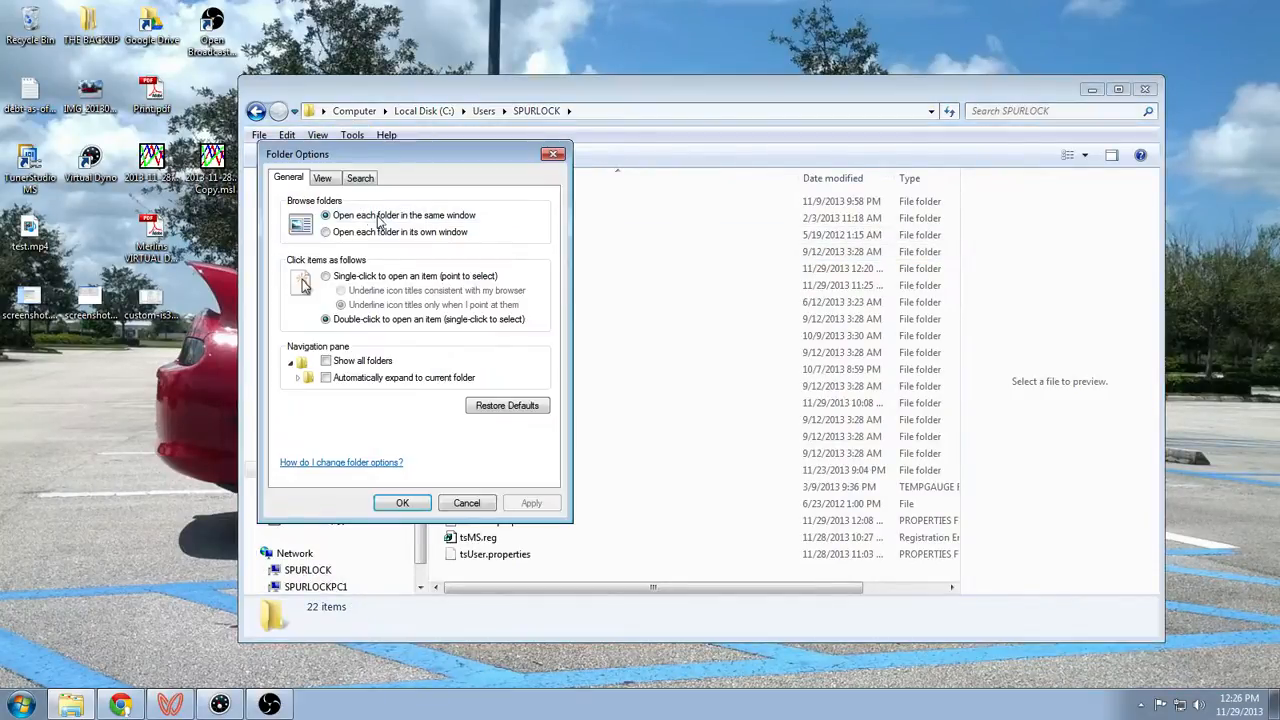
pyautogui.click(323, 178)
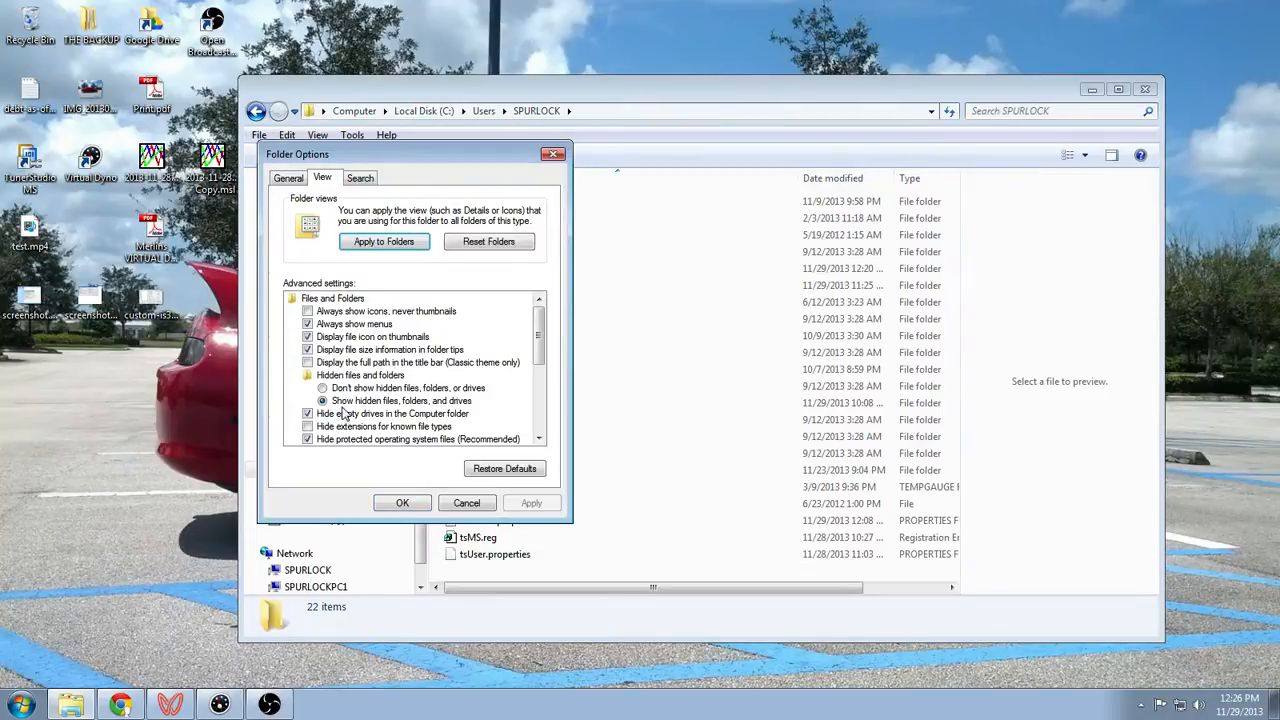
pyautogui.click(408, 500)
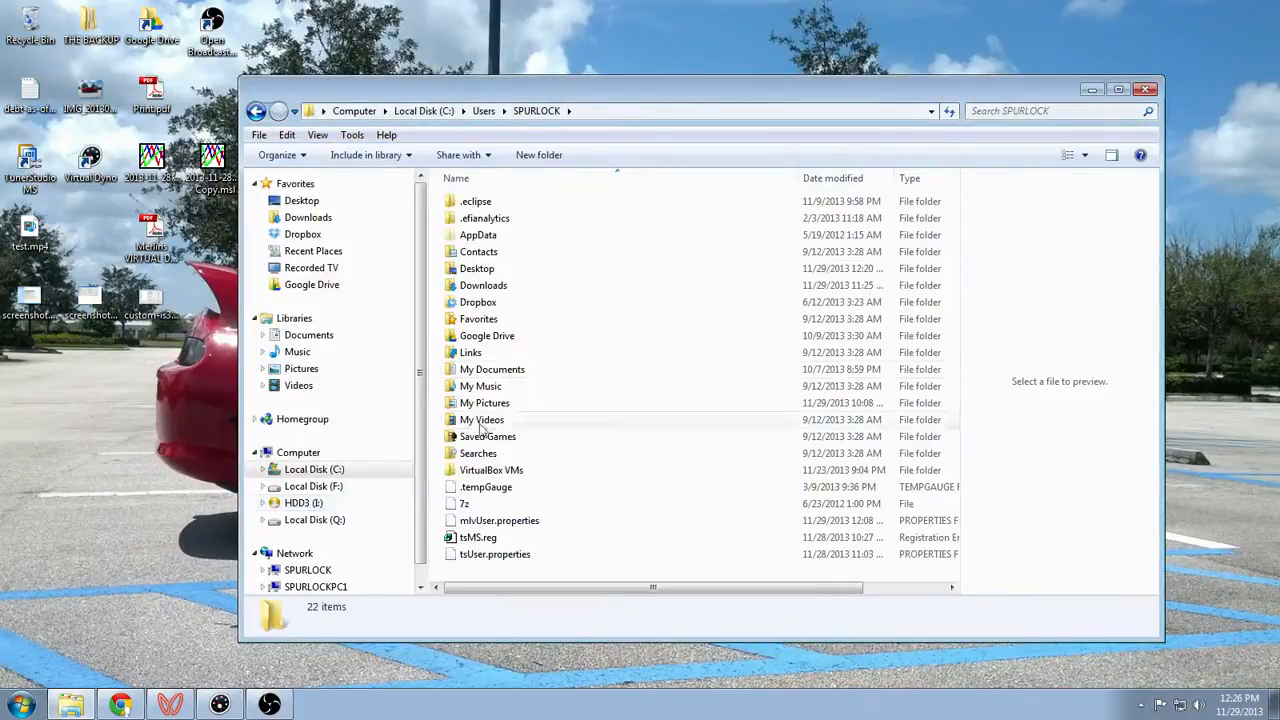
# Copy LexusIS300w55Turbo.xml from the CustomCars folder in AppData\Roaming\Virtual Dyno
pyautogui.doubleClick(484, 236)
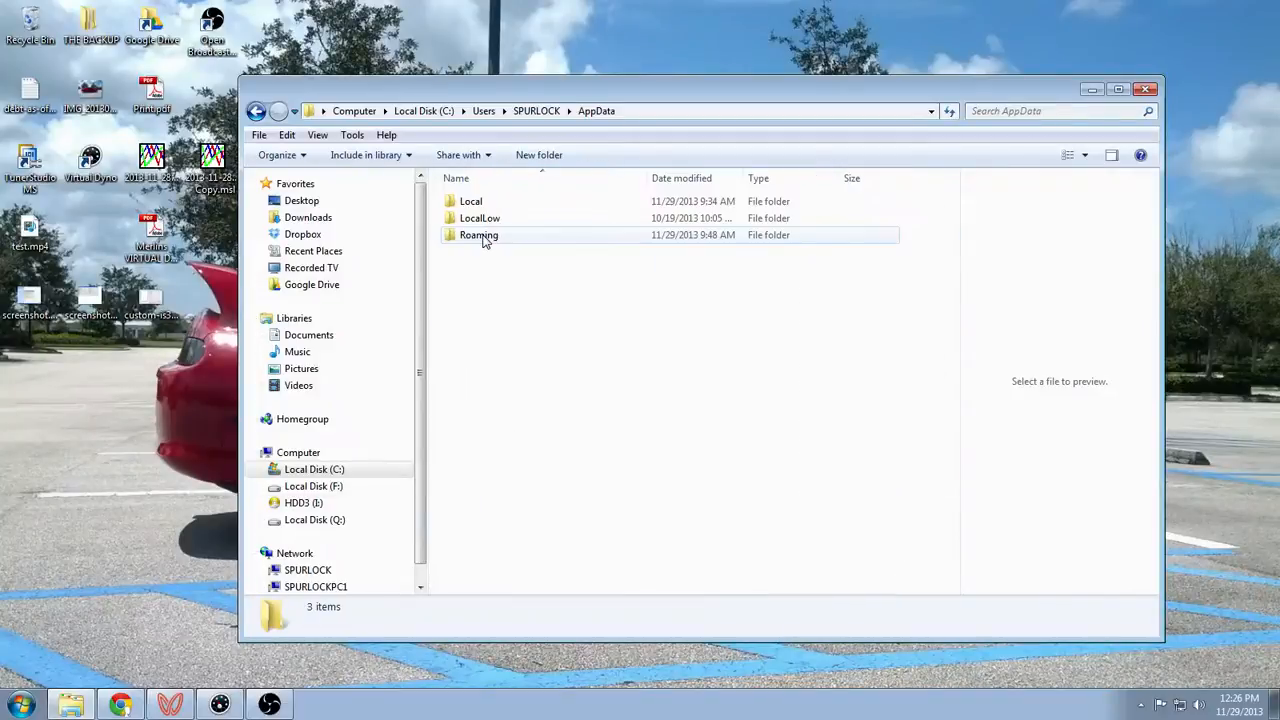
pyautogui.doubleClick(480, 238)
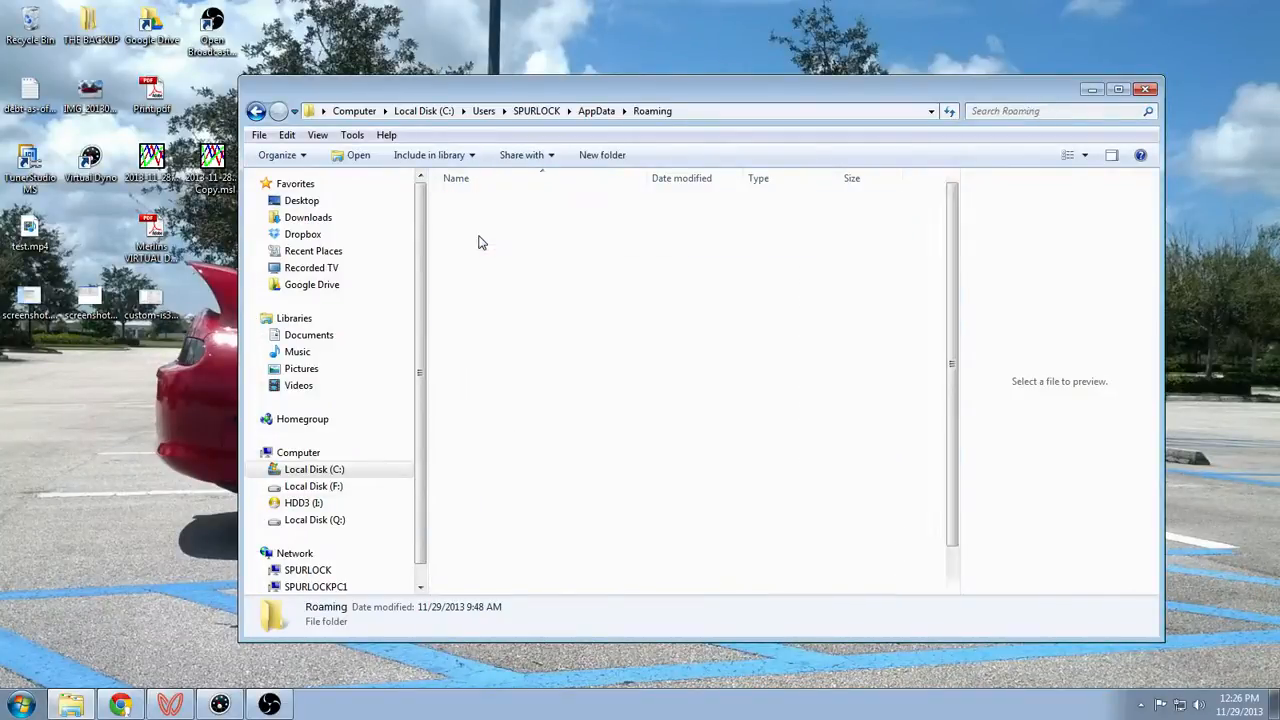
pyautogui.scroll(-1, 520, 490)
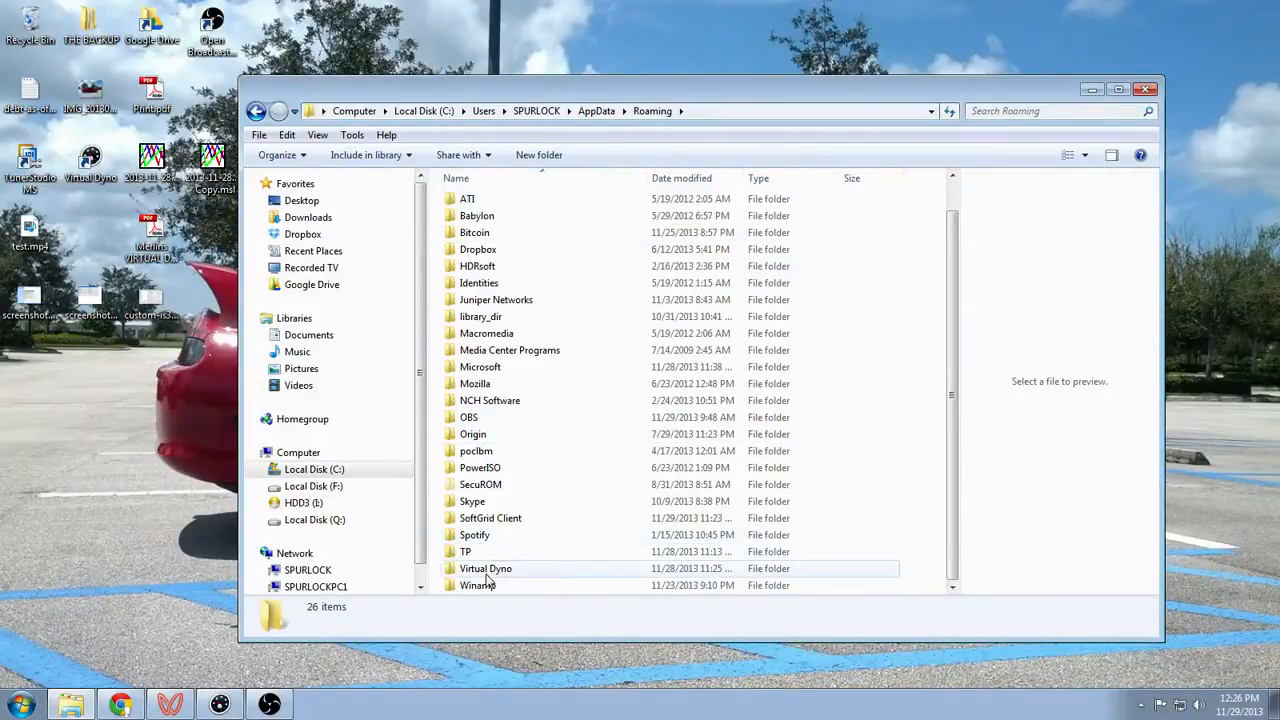
pyautogui.doubleClick(486, 572)
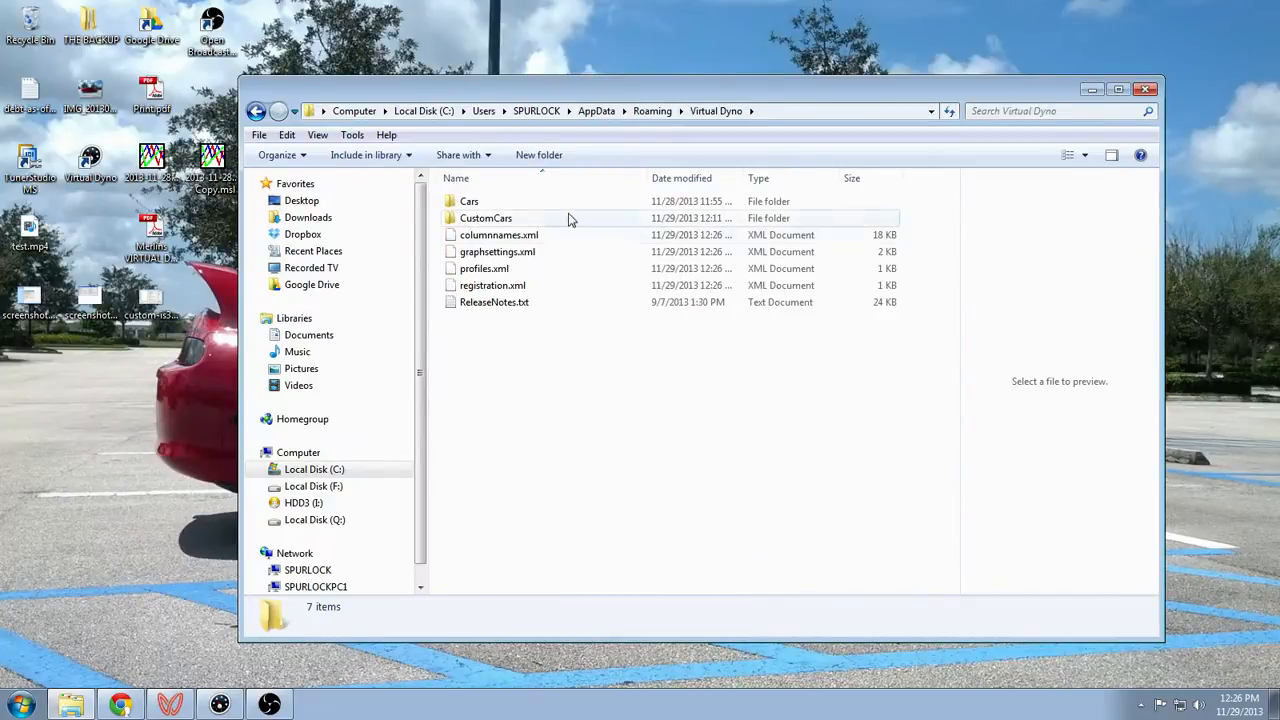
pyautogui.doubleClick(518, 219)
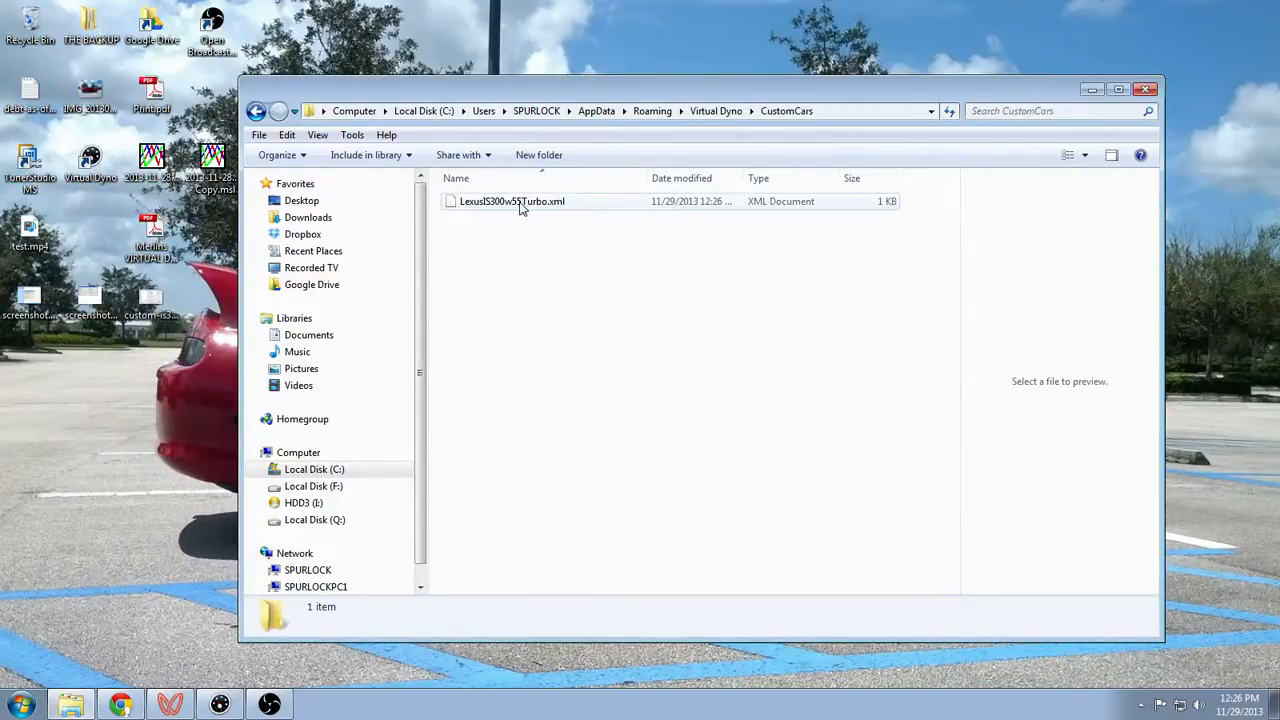
pyautogui.click(520, 205)
pyautogui.rightClick(520, 205)
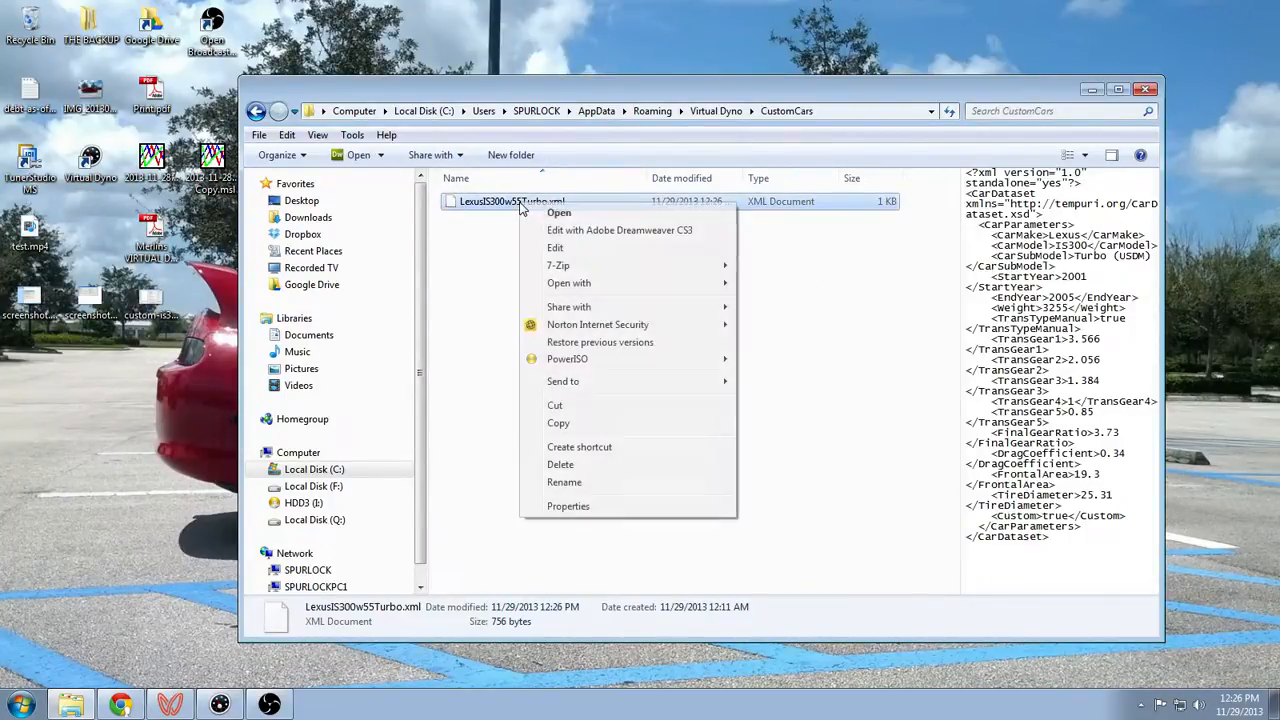
pyautogui.click(585, 423)
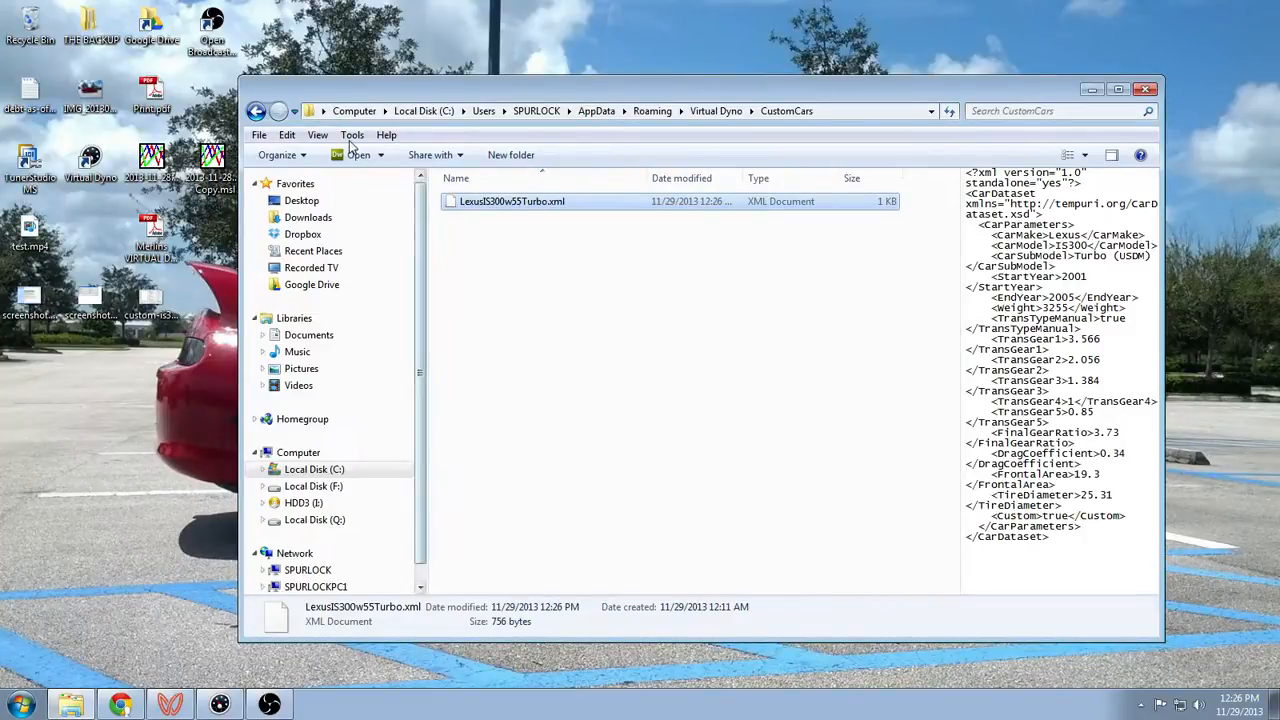
# Paste the copied car file into Virtual Dyno's Cars\Lexus folder, replacing the existing file, and close the Explorer window
pyautogui.click(256, 111)
pyautogui.doubleClick(520, 203)
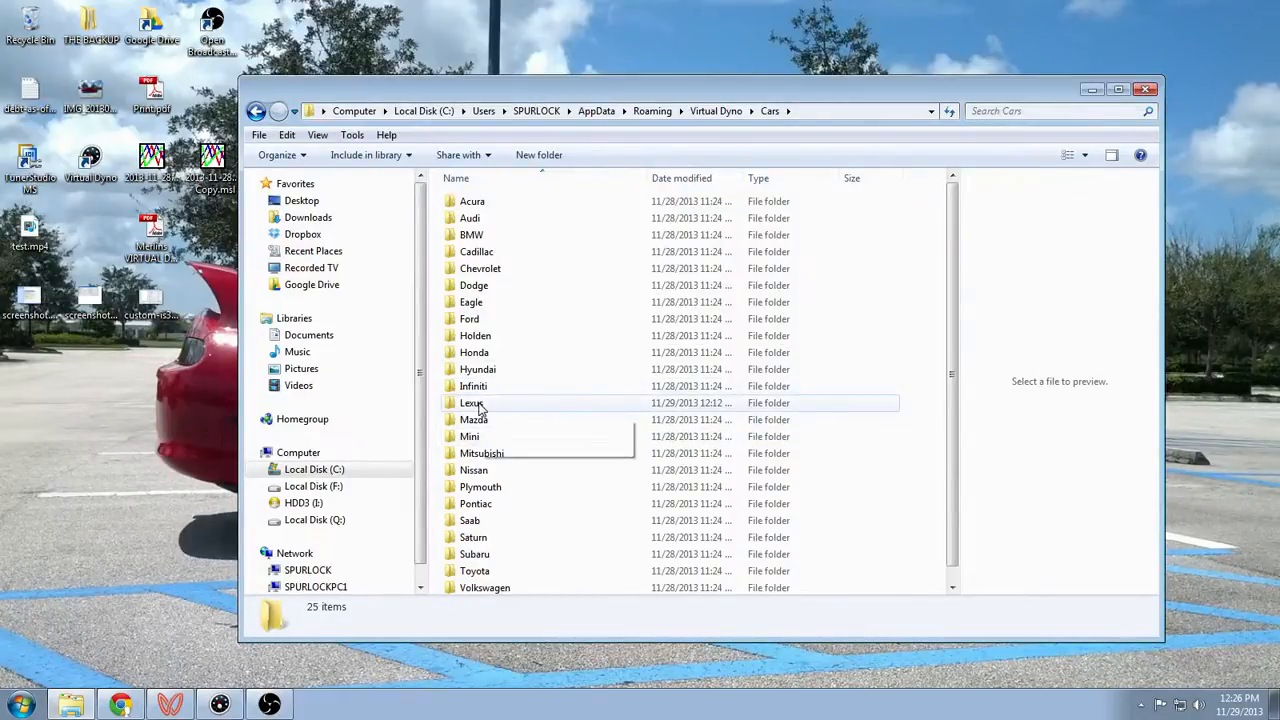
pyautogui.doubleClick(478, 405)
pyautogui.rightClick(496, 296)
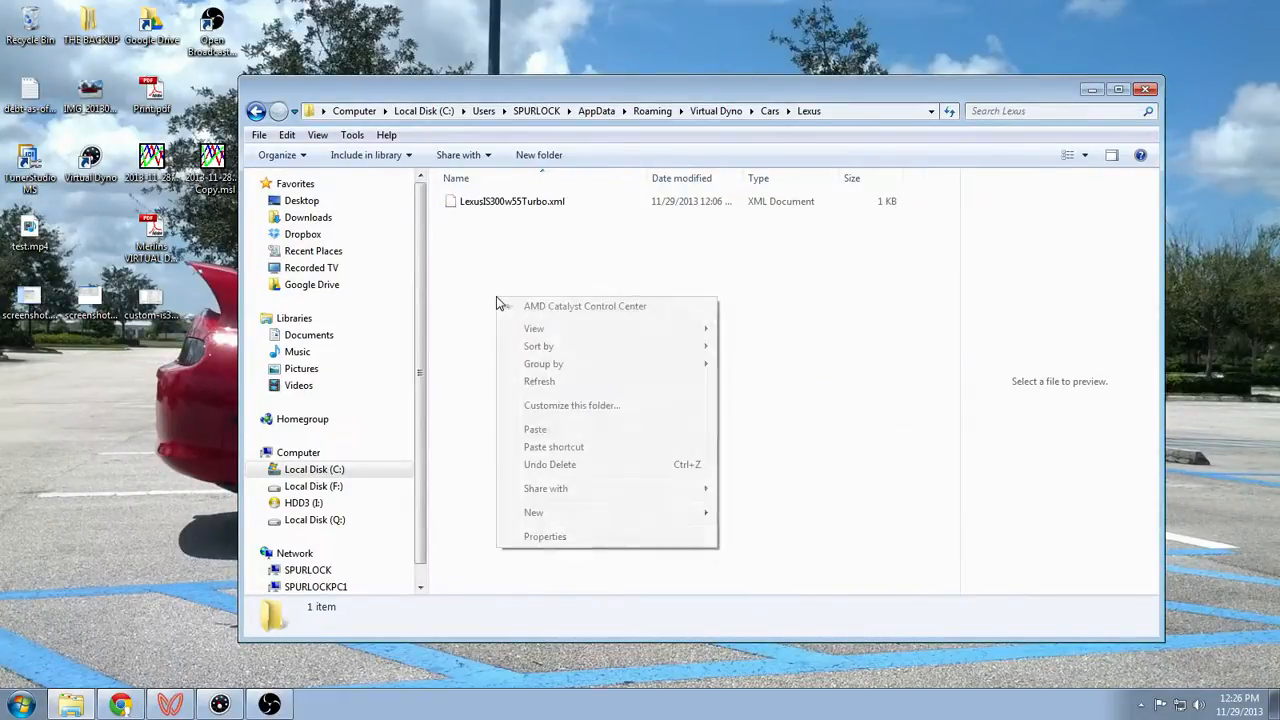
pyautogui.click(540, 425)
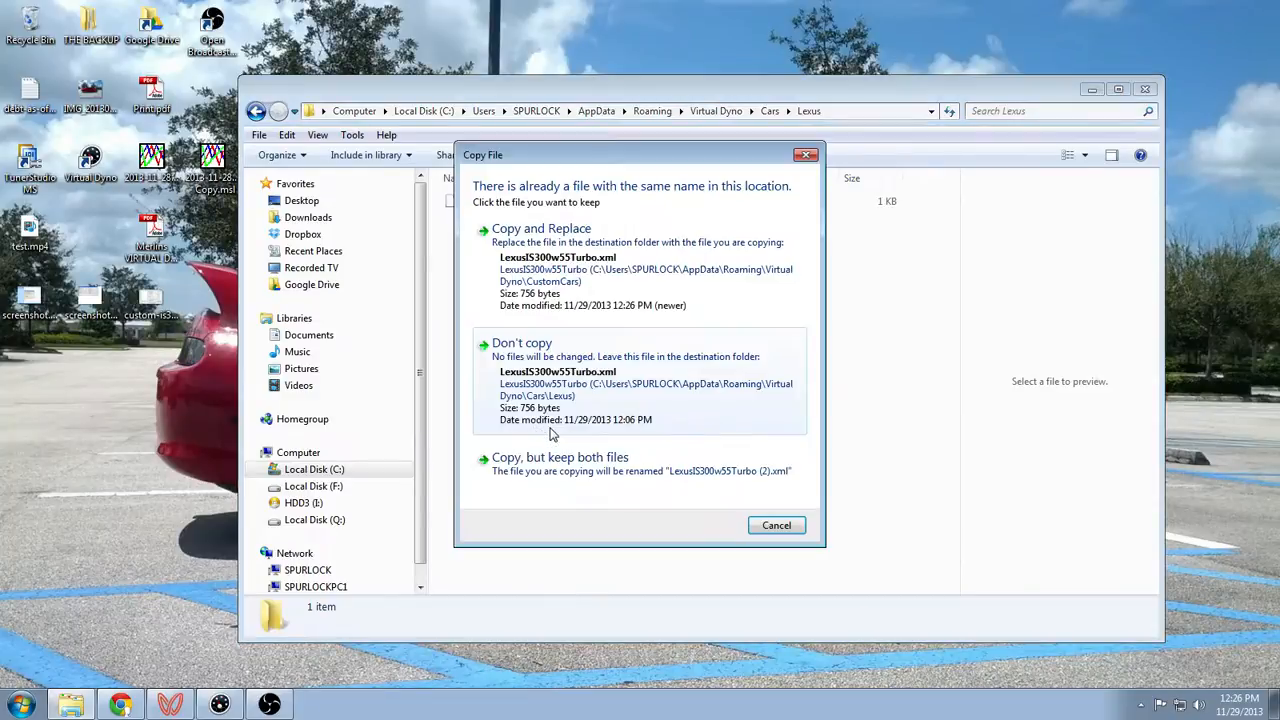
pyautogui.click(590, 280)
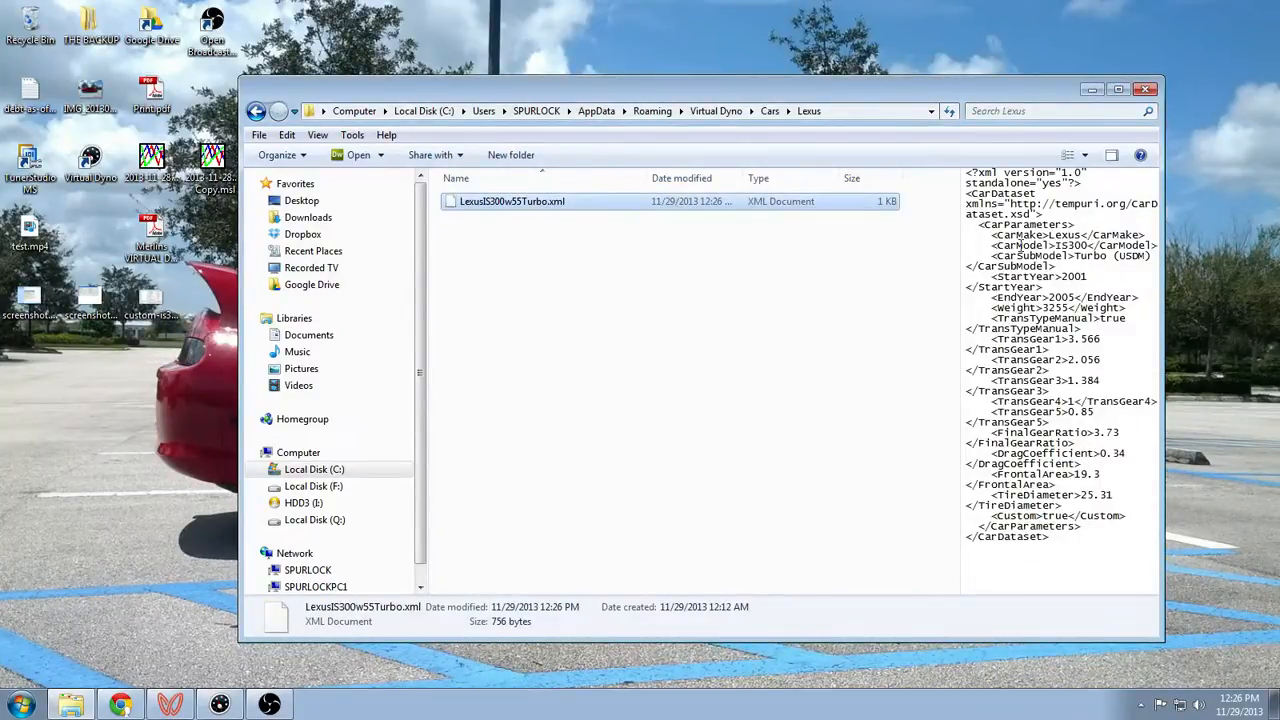
pyautogui.click(550, 373)
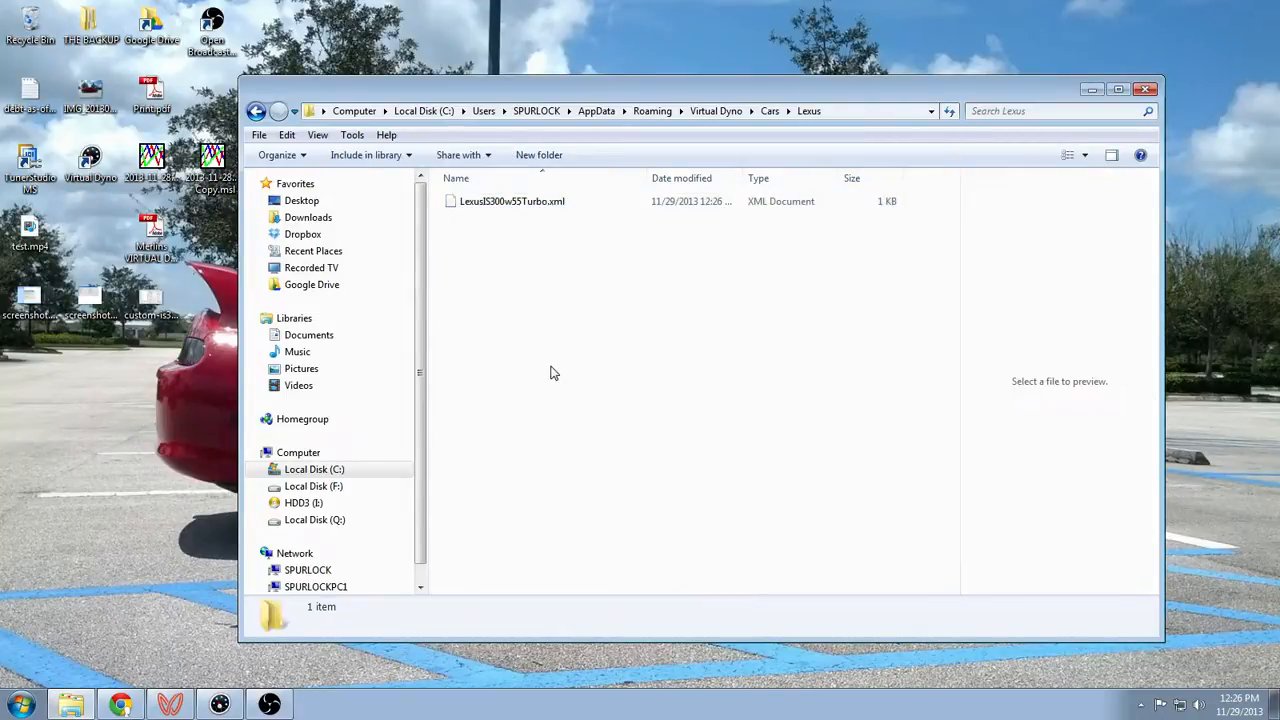
pyautogui.click(1145, 92)
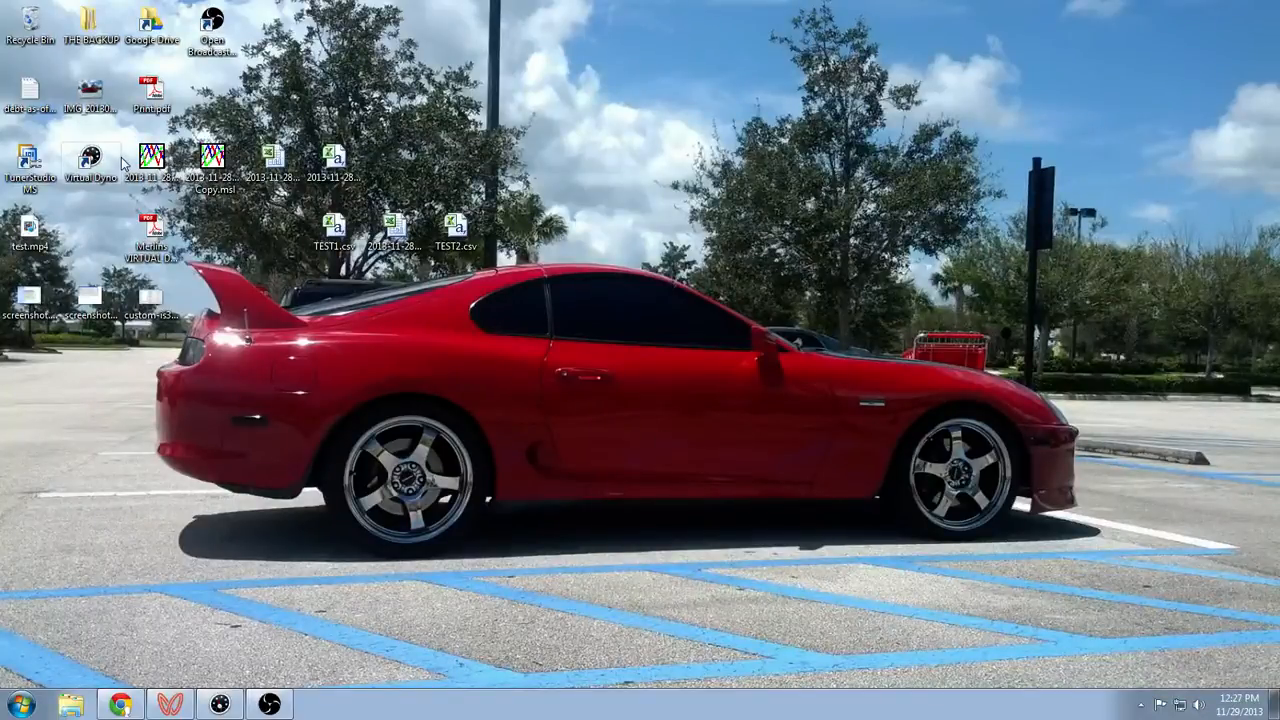
# Switch to Virtual Dyno and look in the CustomCars folder for run files to load
pyautogui.click(222, 703)
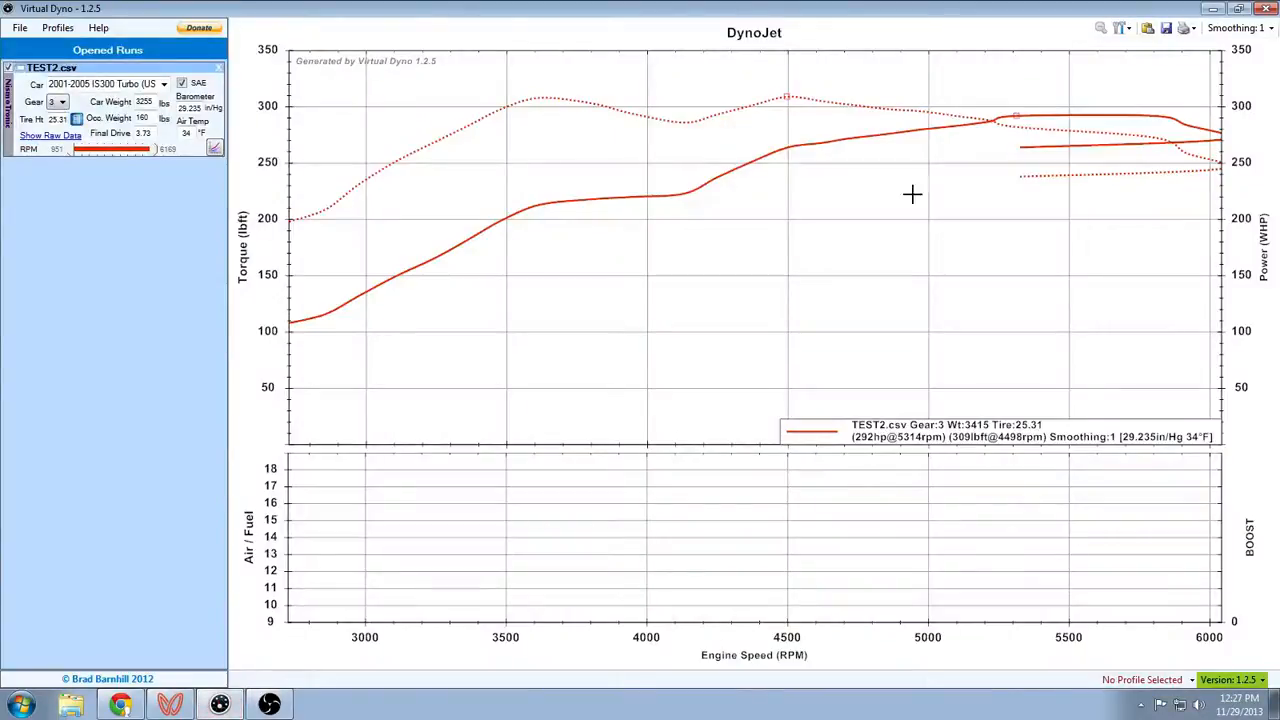
pyautogui.click(20, 28)
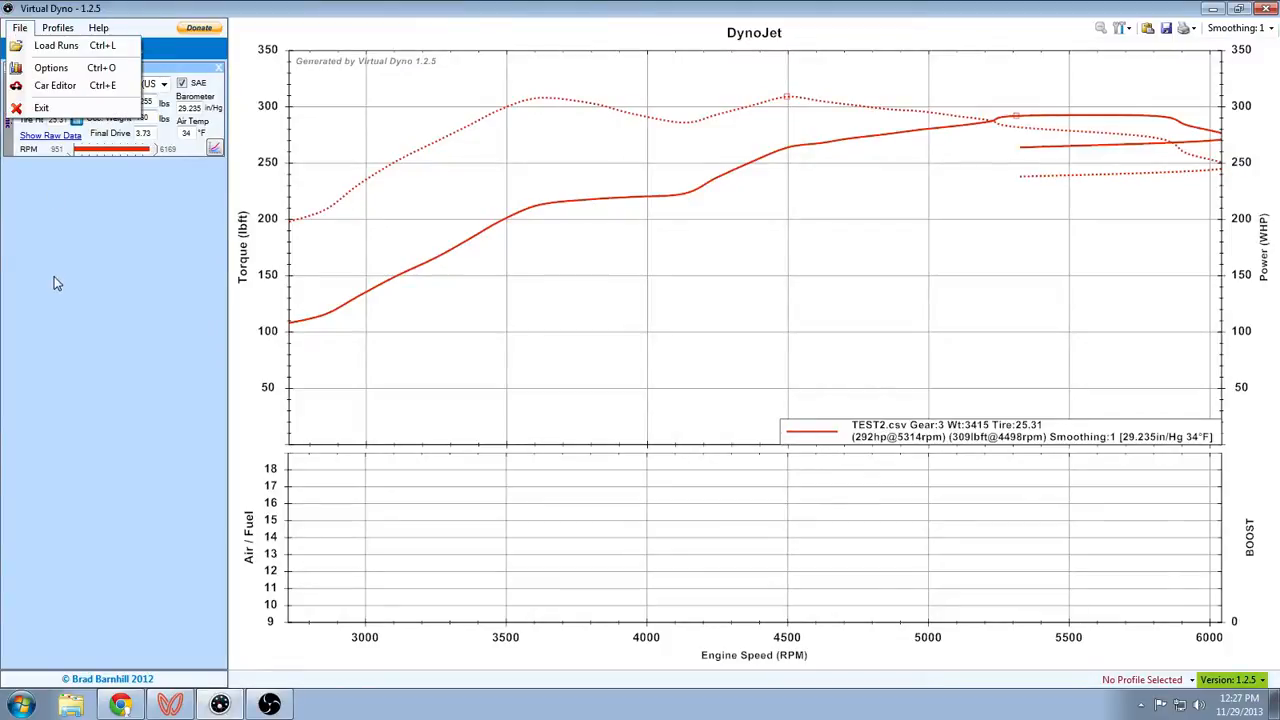
pyautogui.click(56, 45)
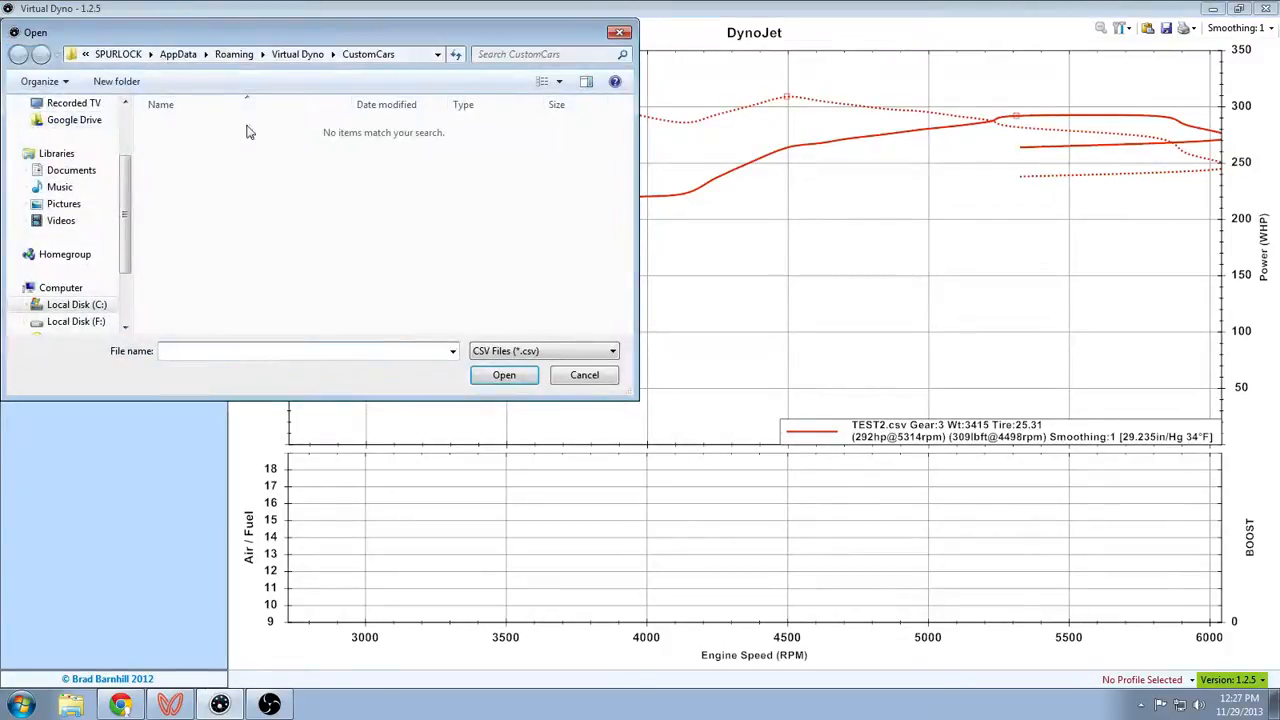
pyautogui.click(585, 375)
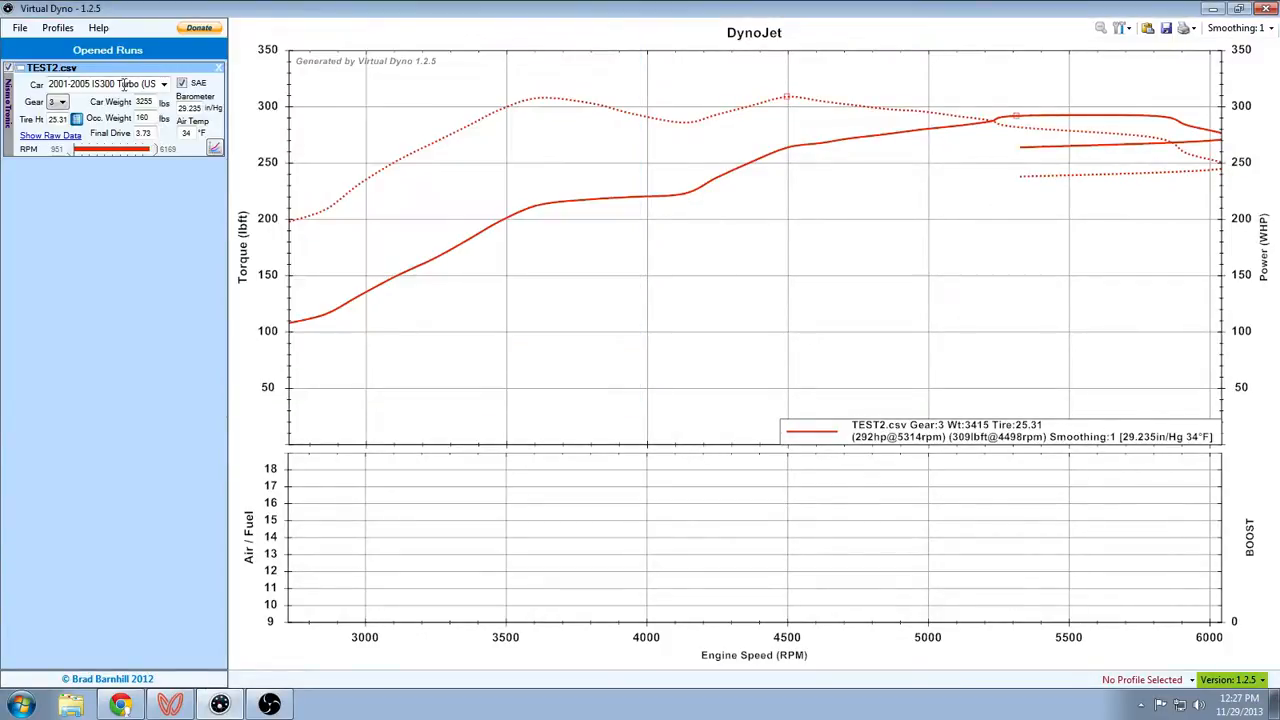
# Check the Lexus IS300 entry in the car list of the TEST2.csv run and close Virtual Dyno
pyautogui.click(164, 84)
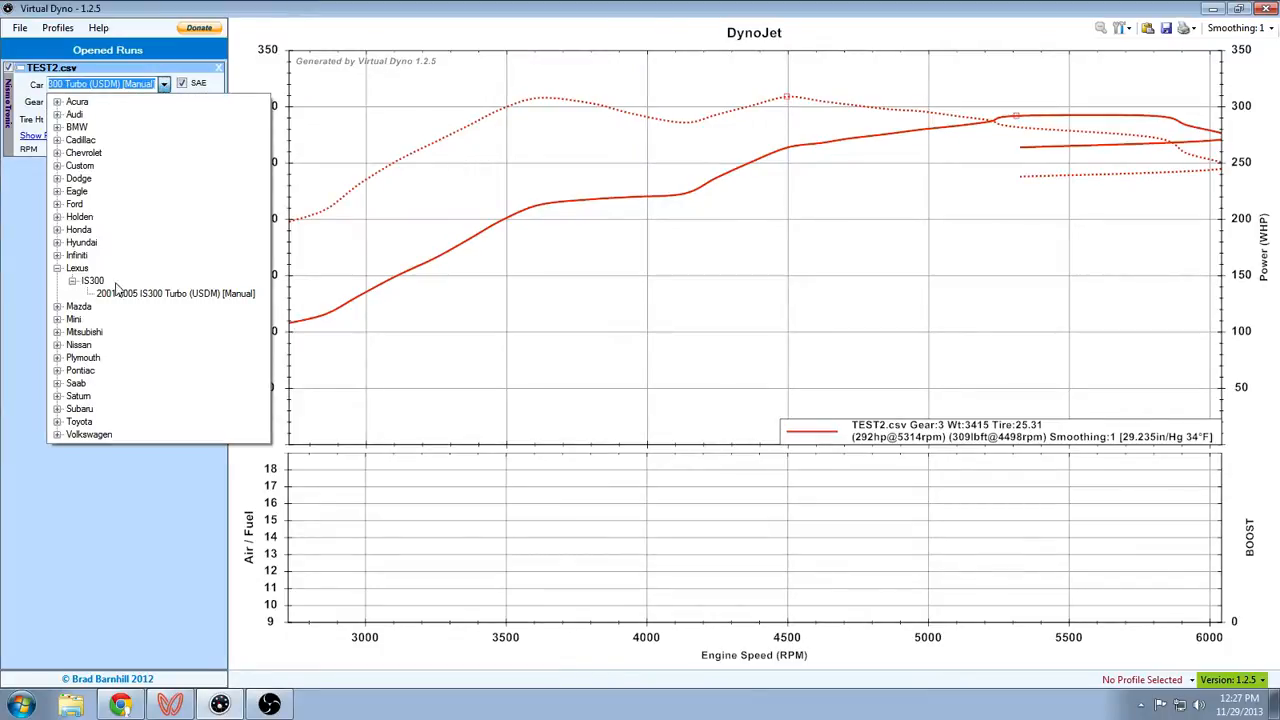
pyautogui.click(100, 524)
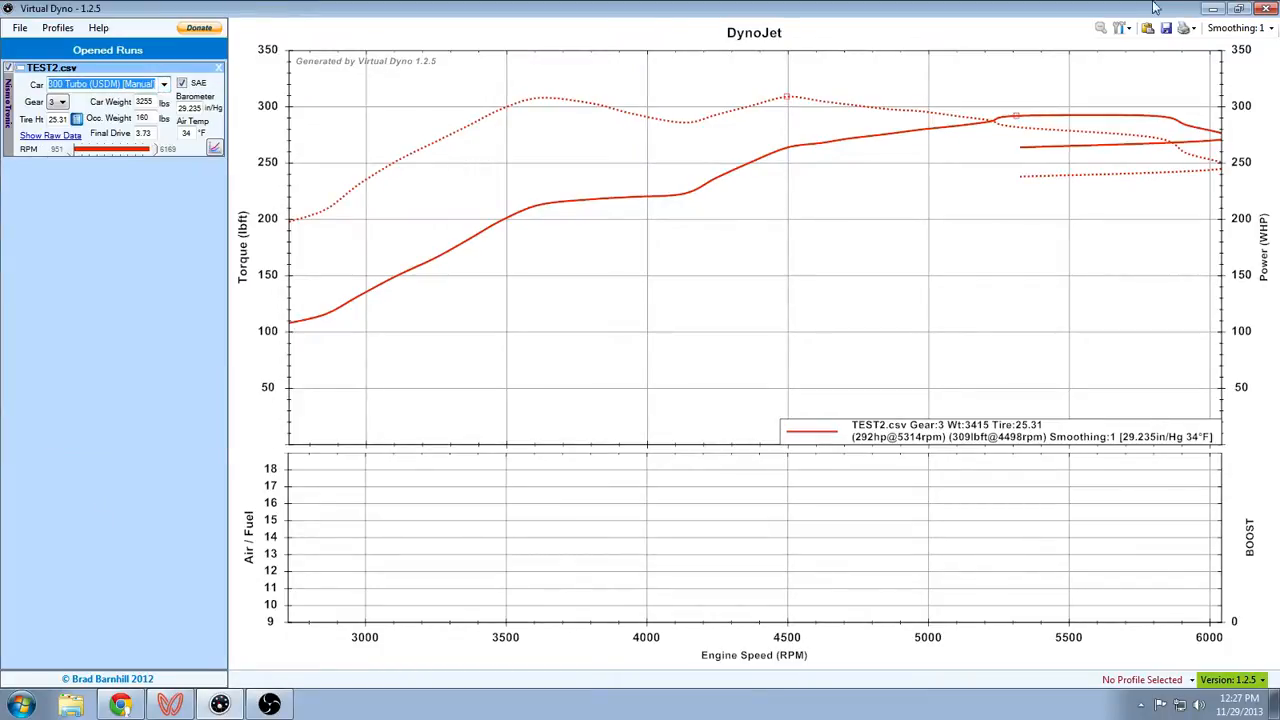
pyautogui.click(1267, 9)
pyautogui.click(627, 375)
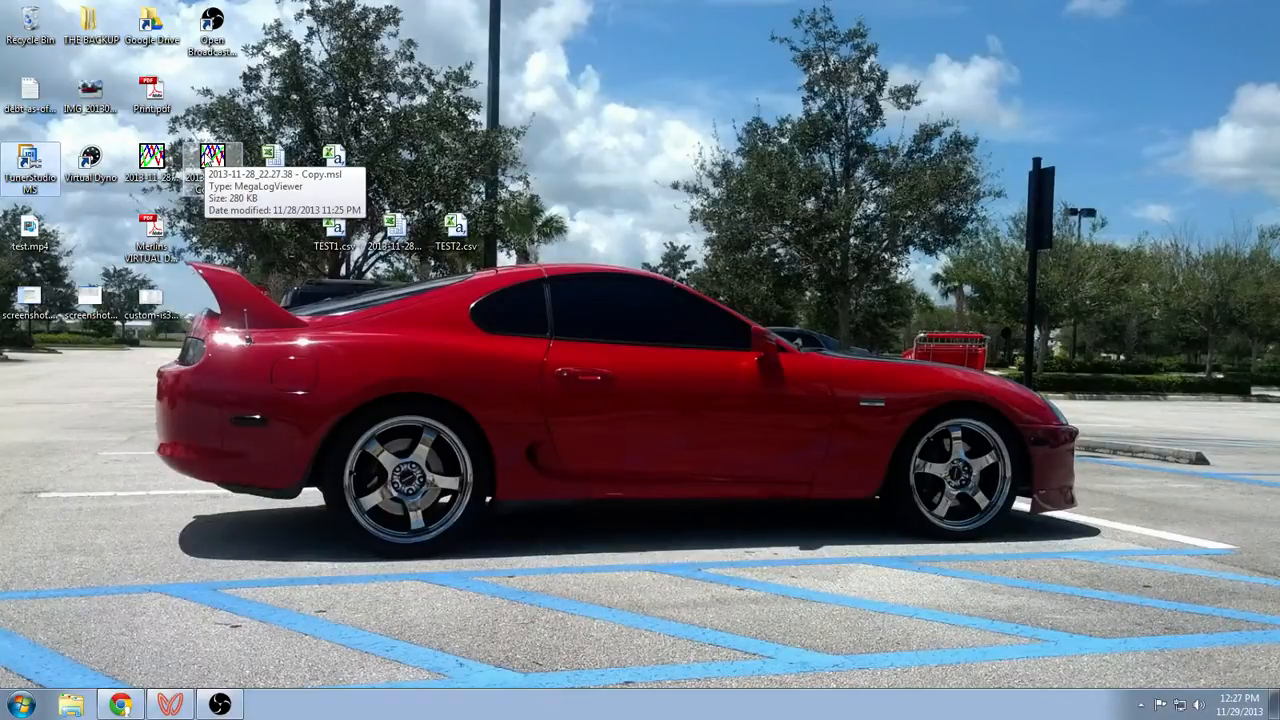
# Save the desktop log 2013-11-28_22.27.38 - Copy.msl from MegaLogViewer as Test3.xls and place the new file beside TEST2.csv
pyautogui.doubleClick(212, 157)
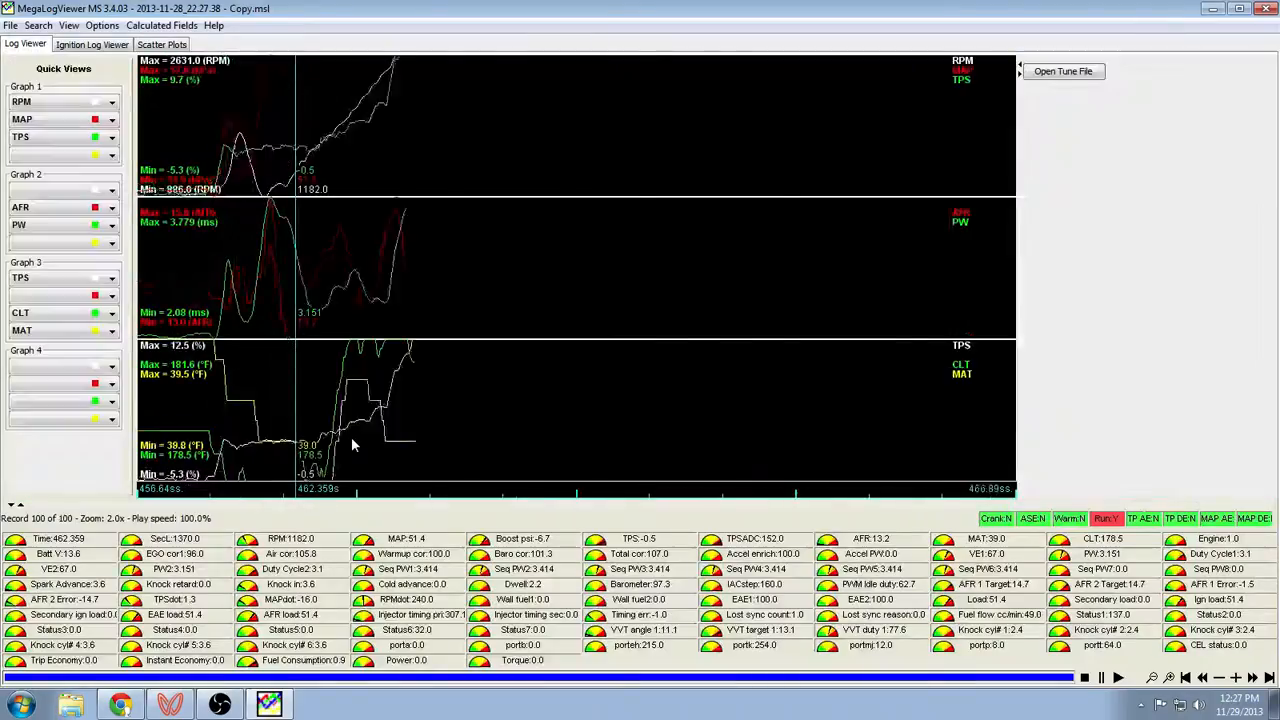
pyautogui.click(10, 25)
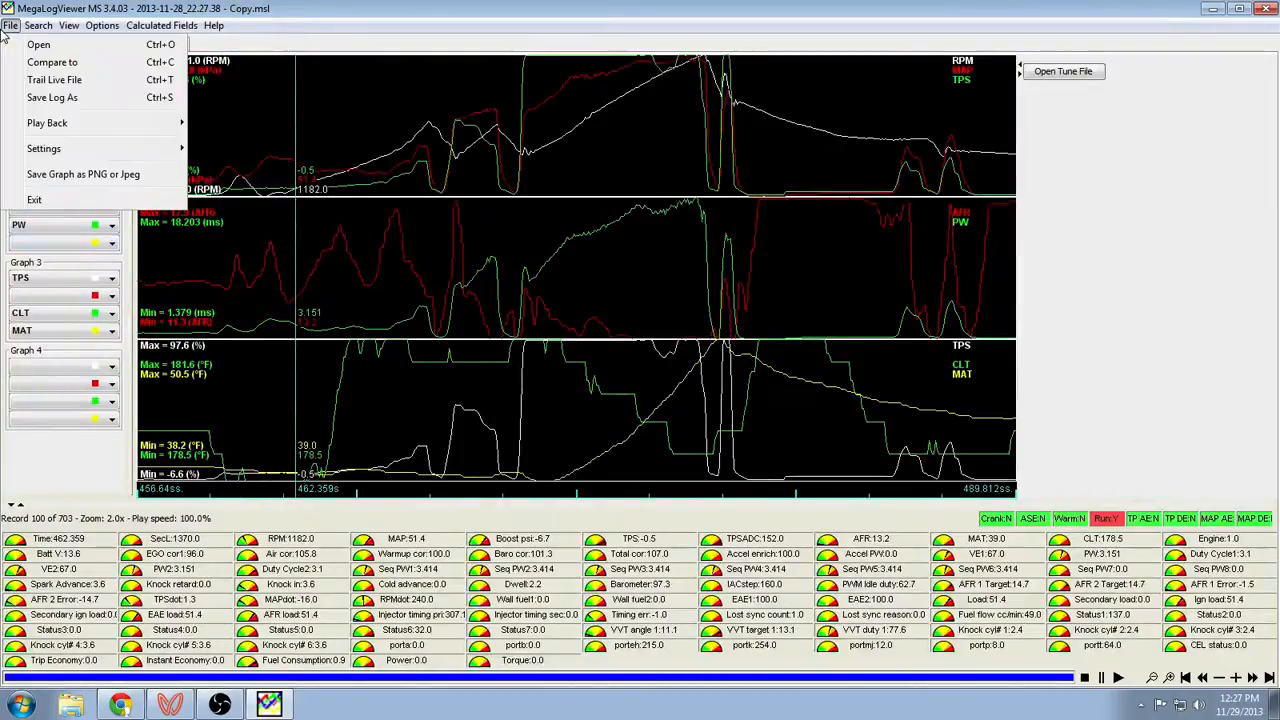
pyautogui.click(76, 97)
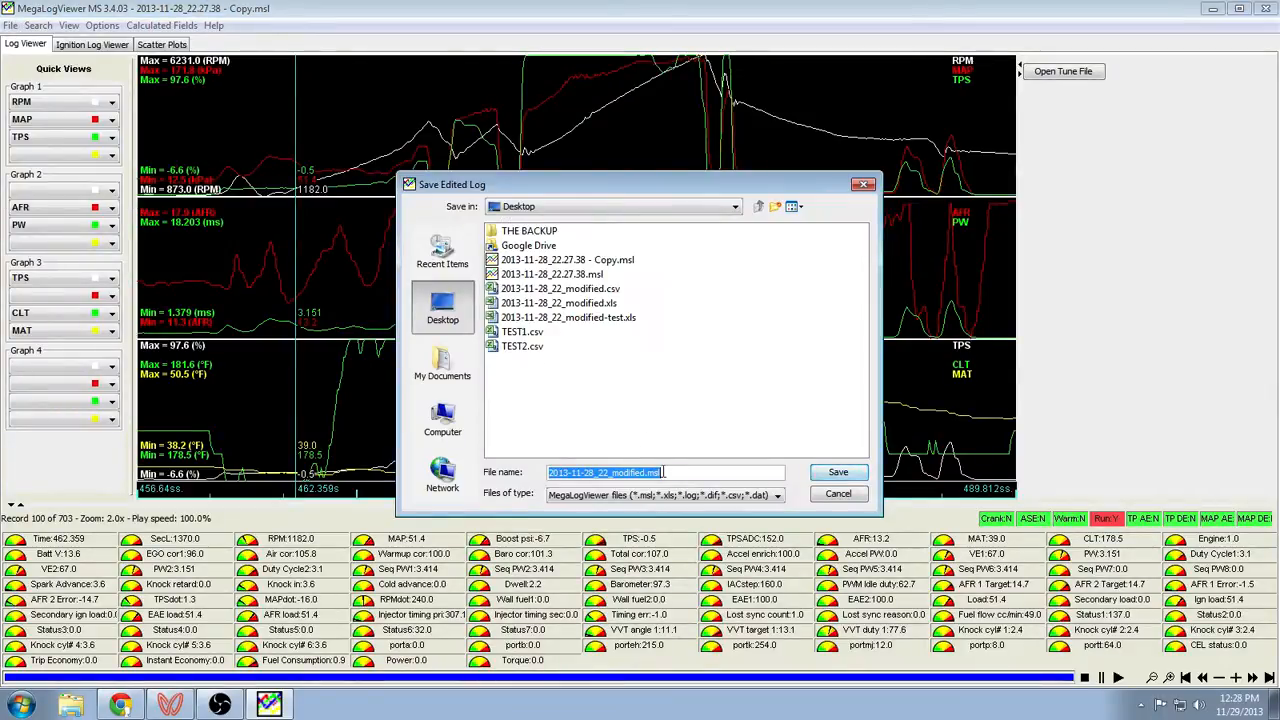
pyautogui.write('Test3')
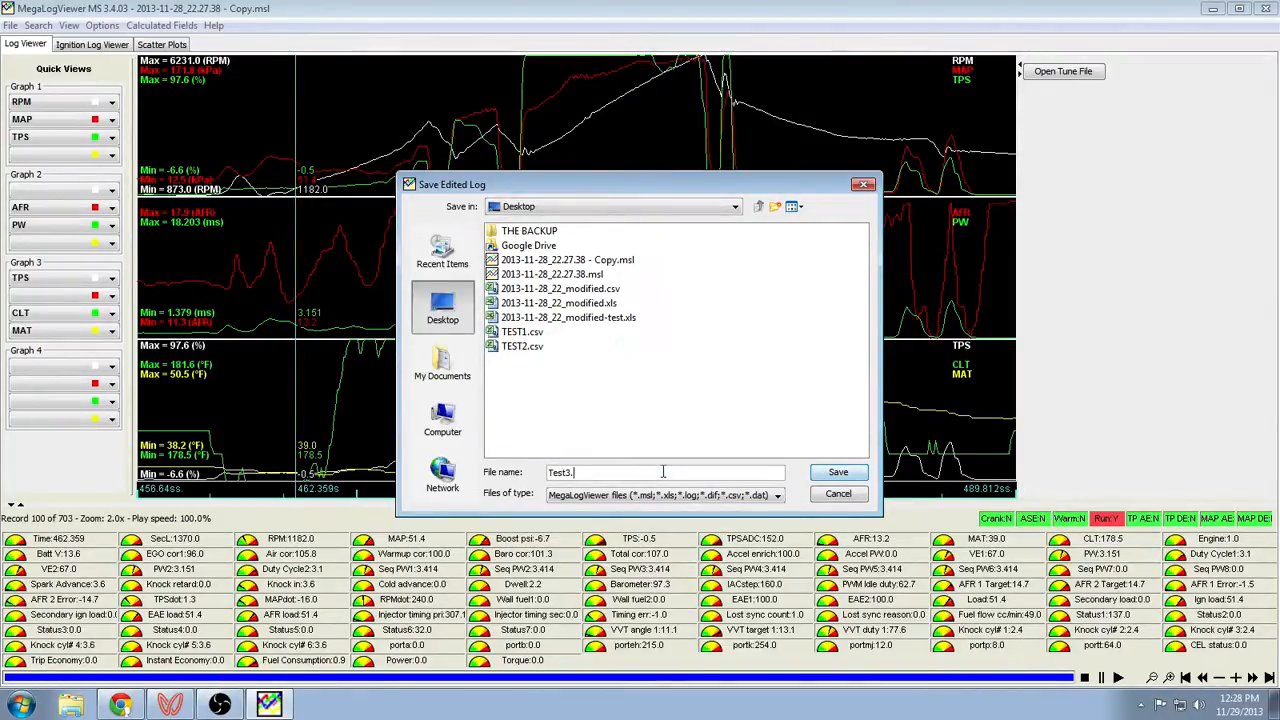
pyautogui.write('.xls')
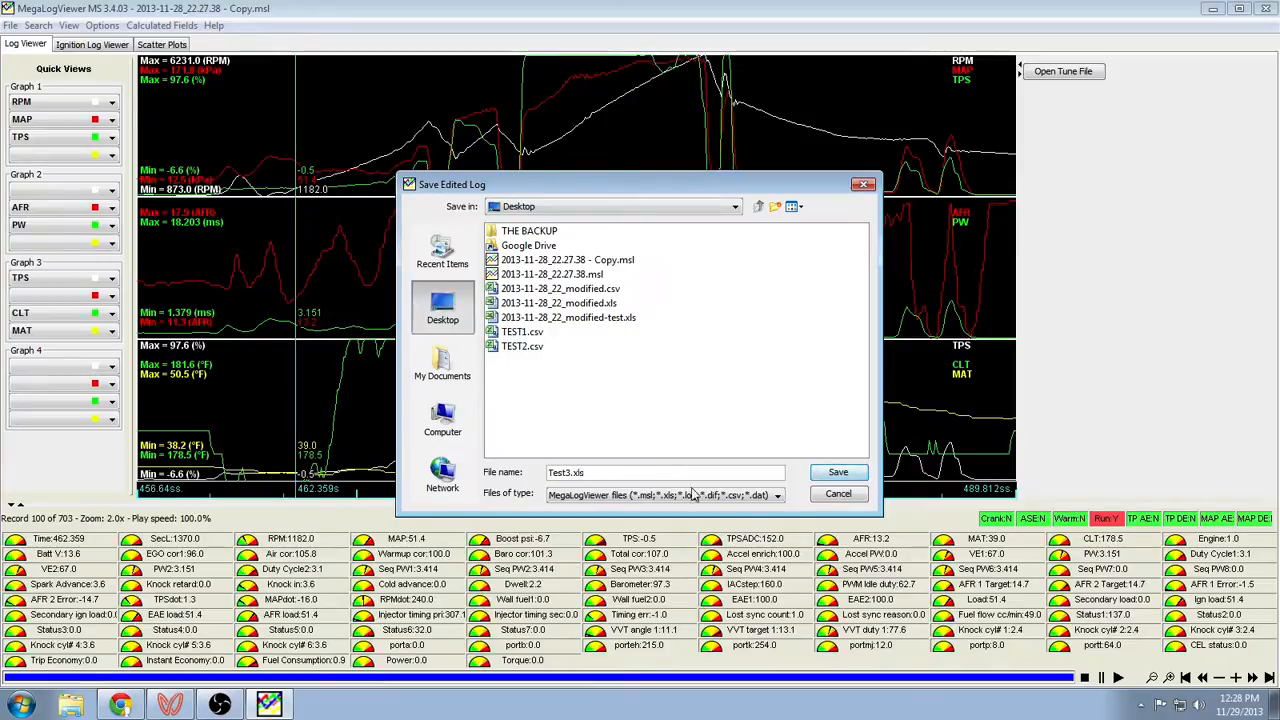
pyautogui.click(831, 476)
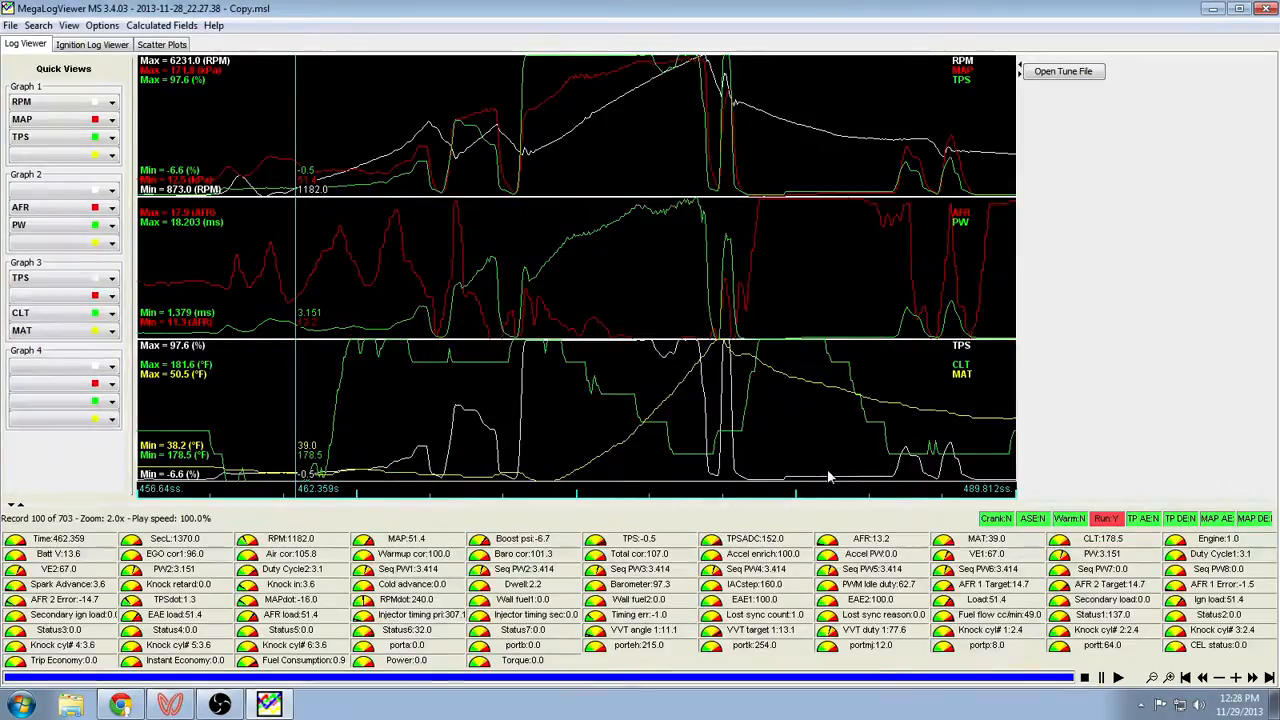
pyautogui.click(1266, 10)
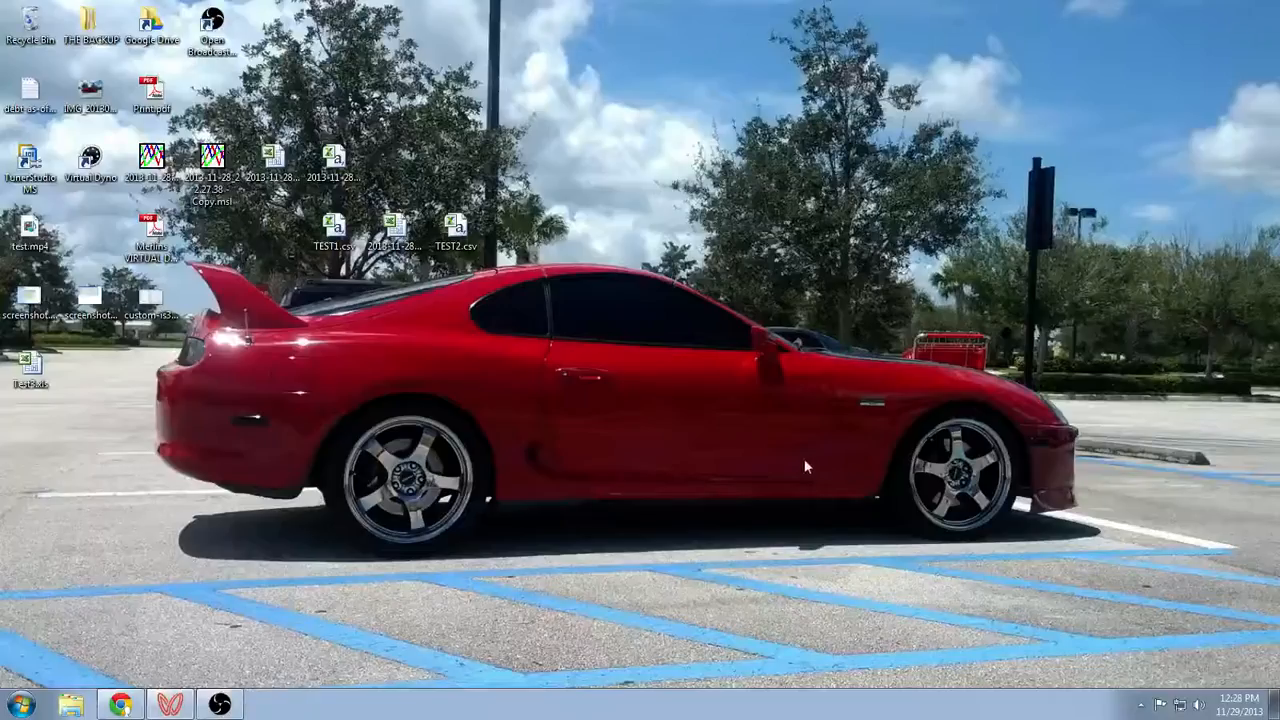
pyautogui.moveTo(30, 366); pyautogui.dragTo(514, 238)
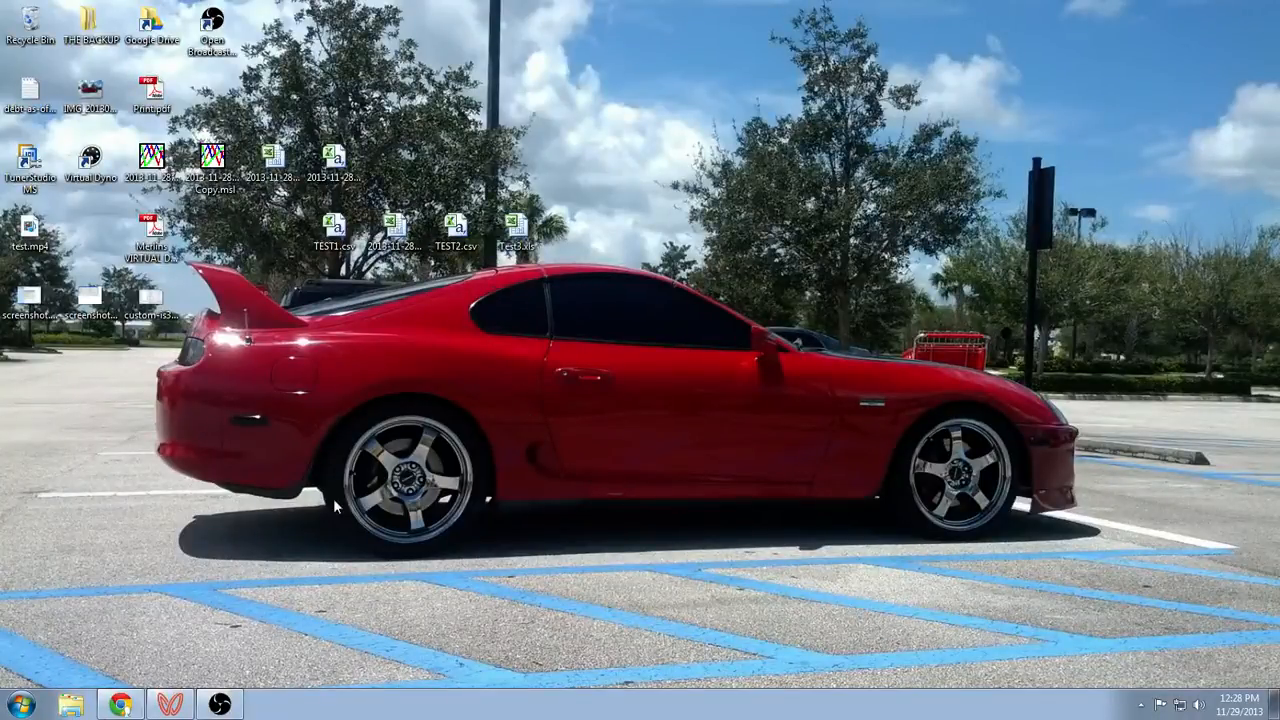
# View the Microsoft Office Starter 2010 download page and the 2002 Lexus IS 300 specs page in Chrome
pyautogui.click(121, 705)
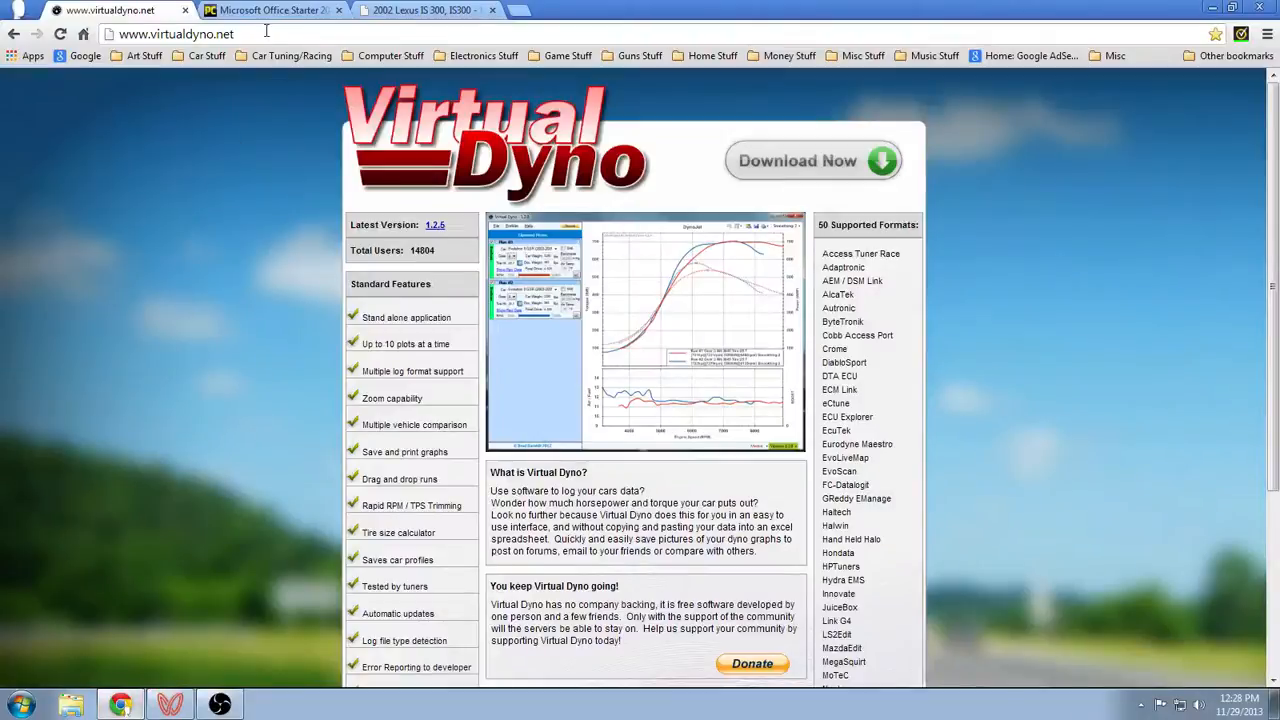
pyautogui.click(268, 14)
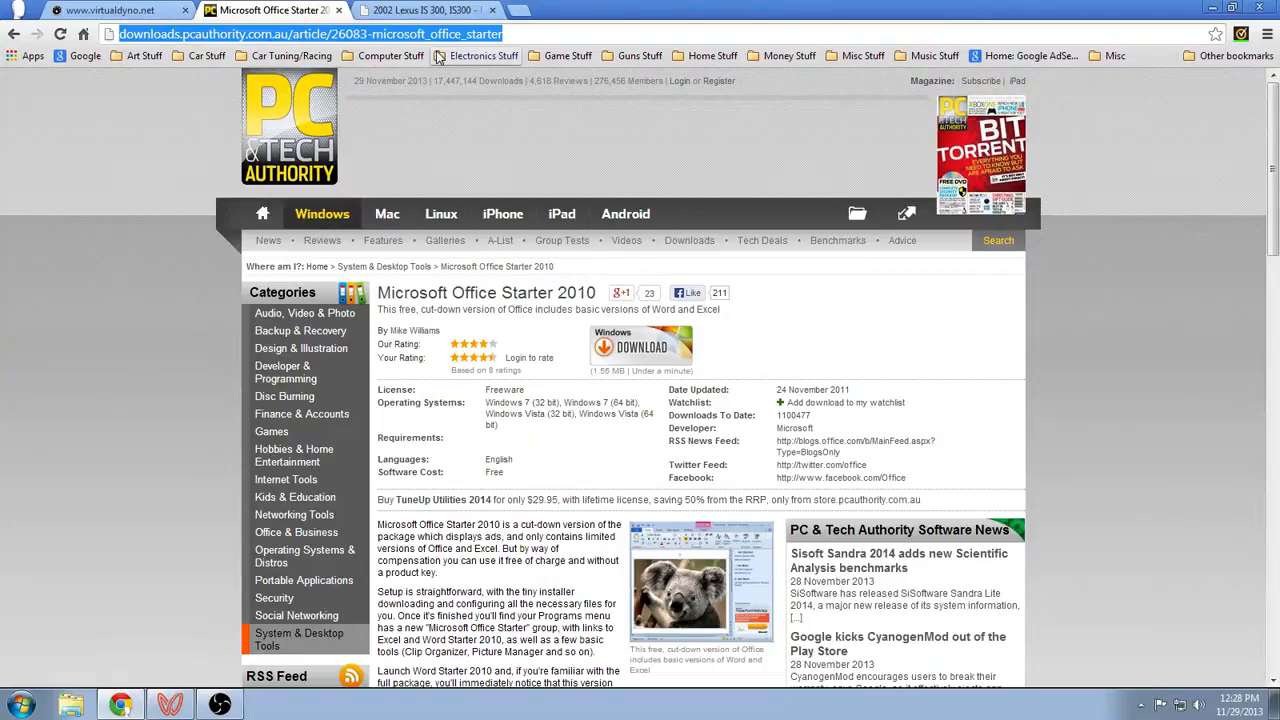
pyautogui.hotkey('ctrl', 'Tab')
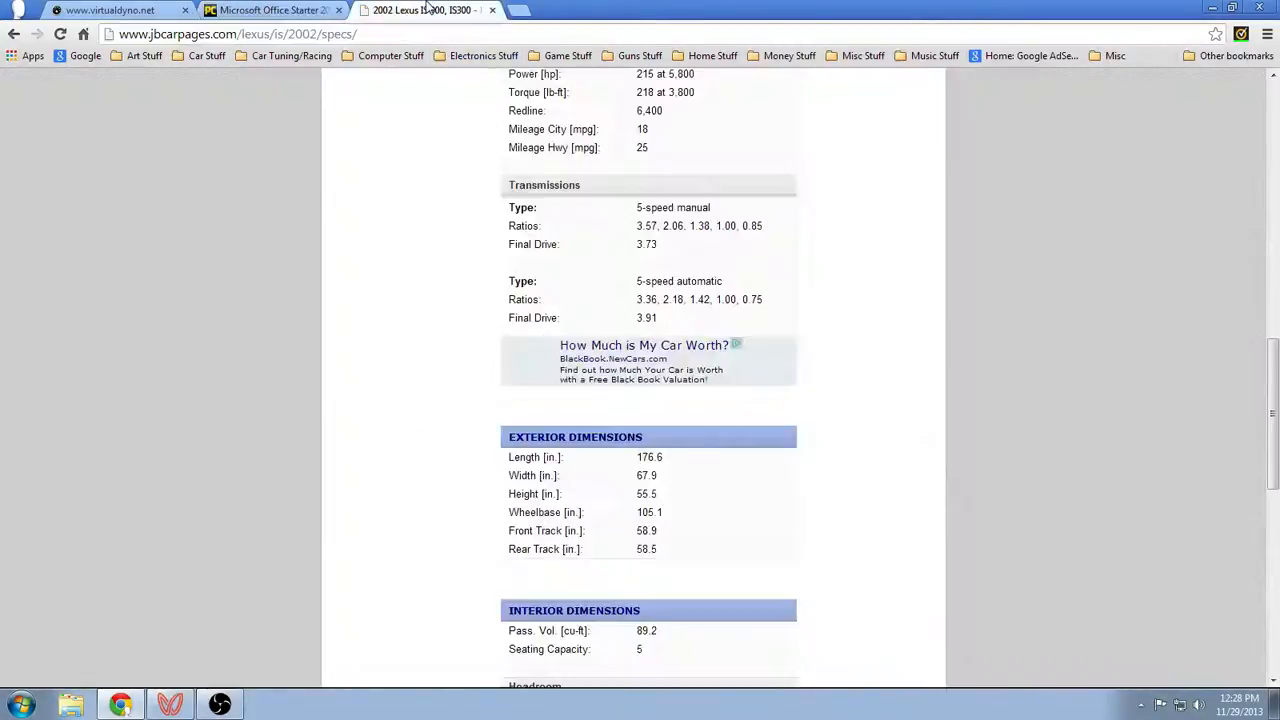
pyautogui.click(1213, 9)
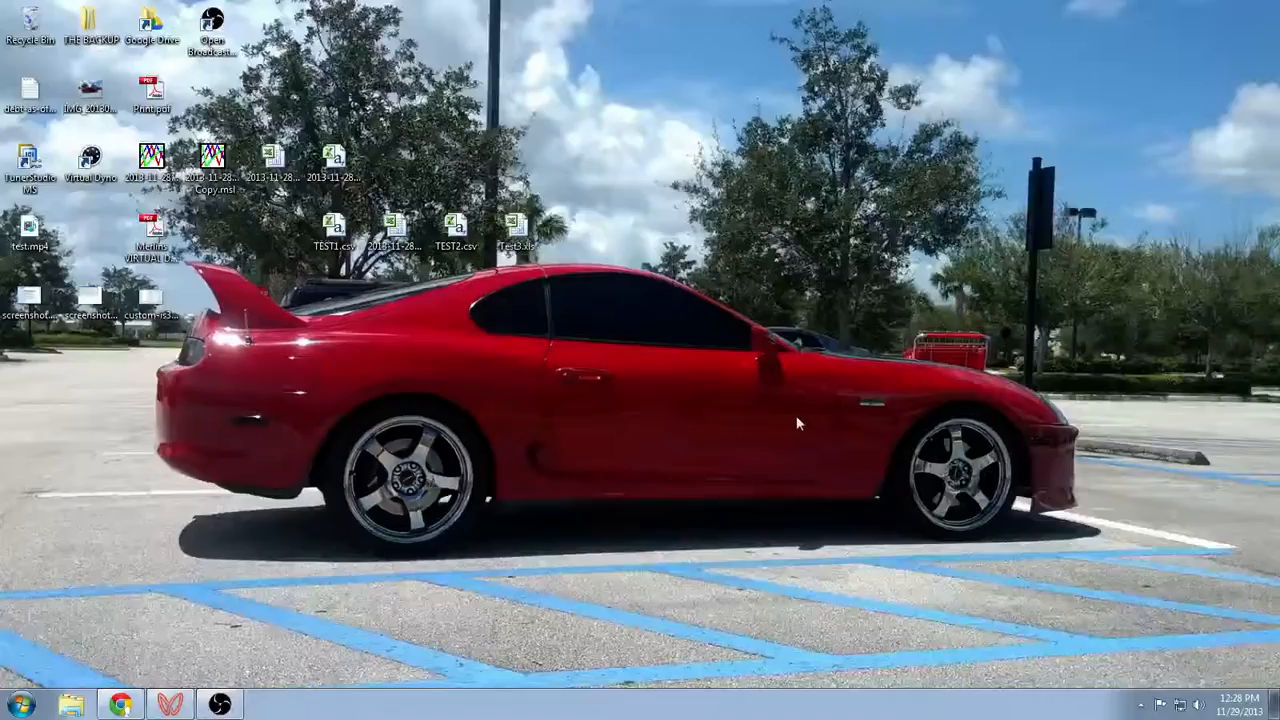
pyautogui.doubleClick(527, 236)
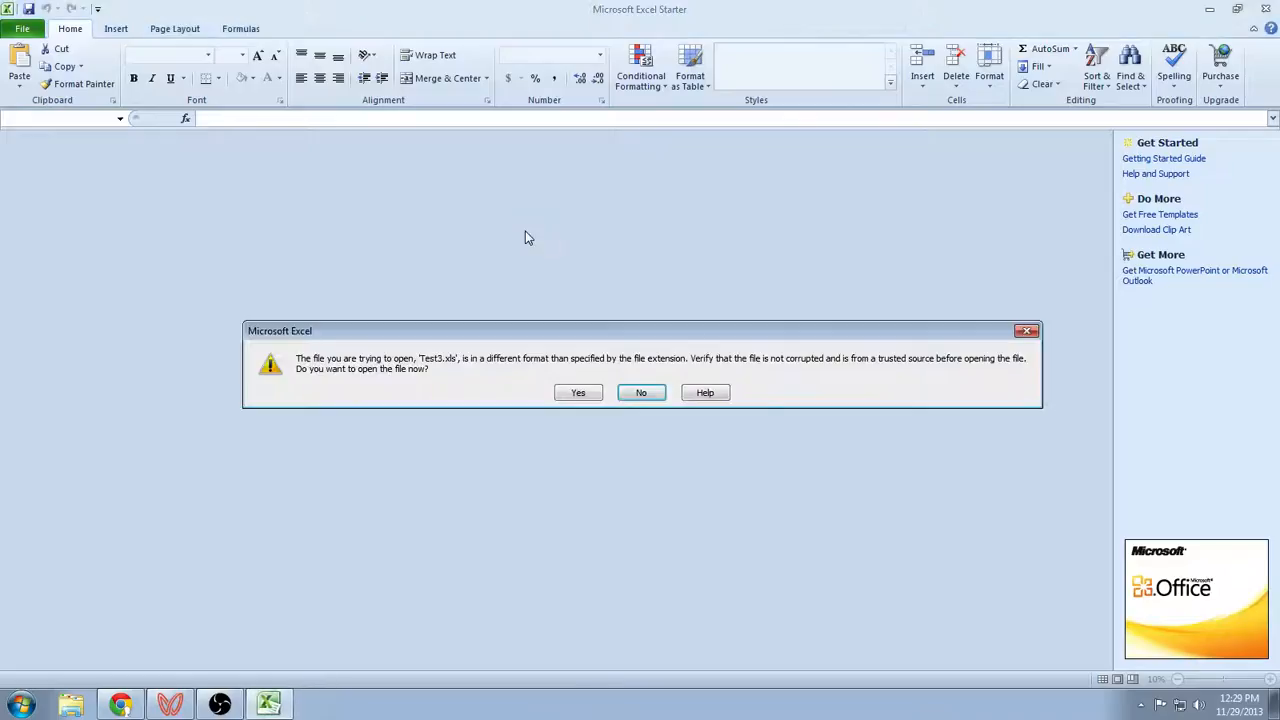
pyautogui.click(640, 393)
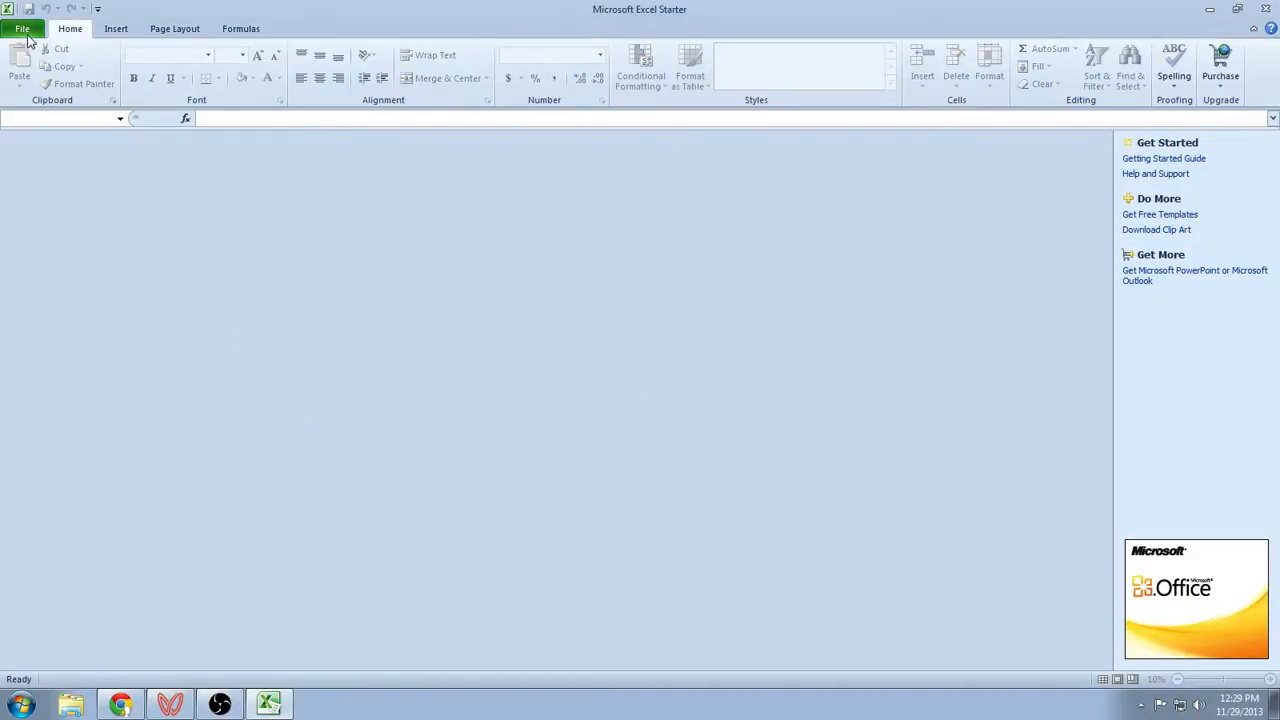
pyautogui.click(1267, 9)
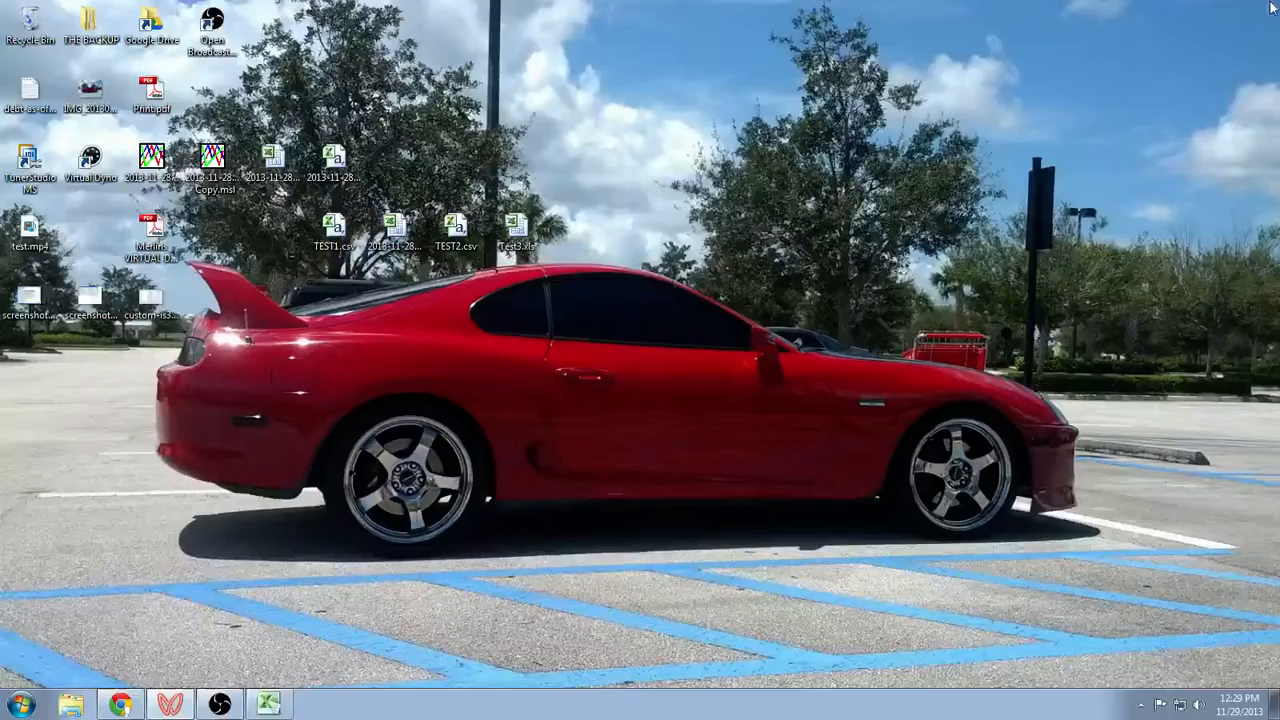
# Open Test3.xls from the desktop in Excel, accepting the file format warning, and minimize the workbook
pyautogui.doubleClick(531, 238)
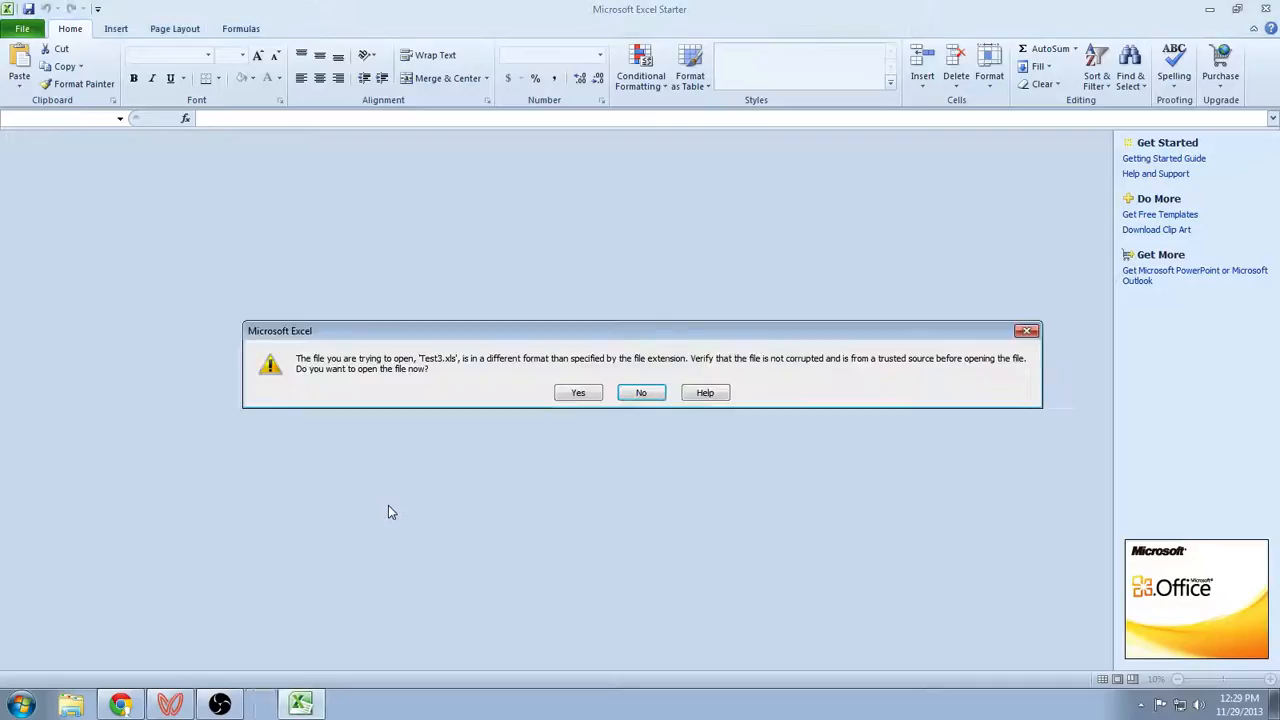
pyautogui.click(573, 392)
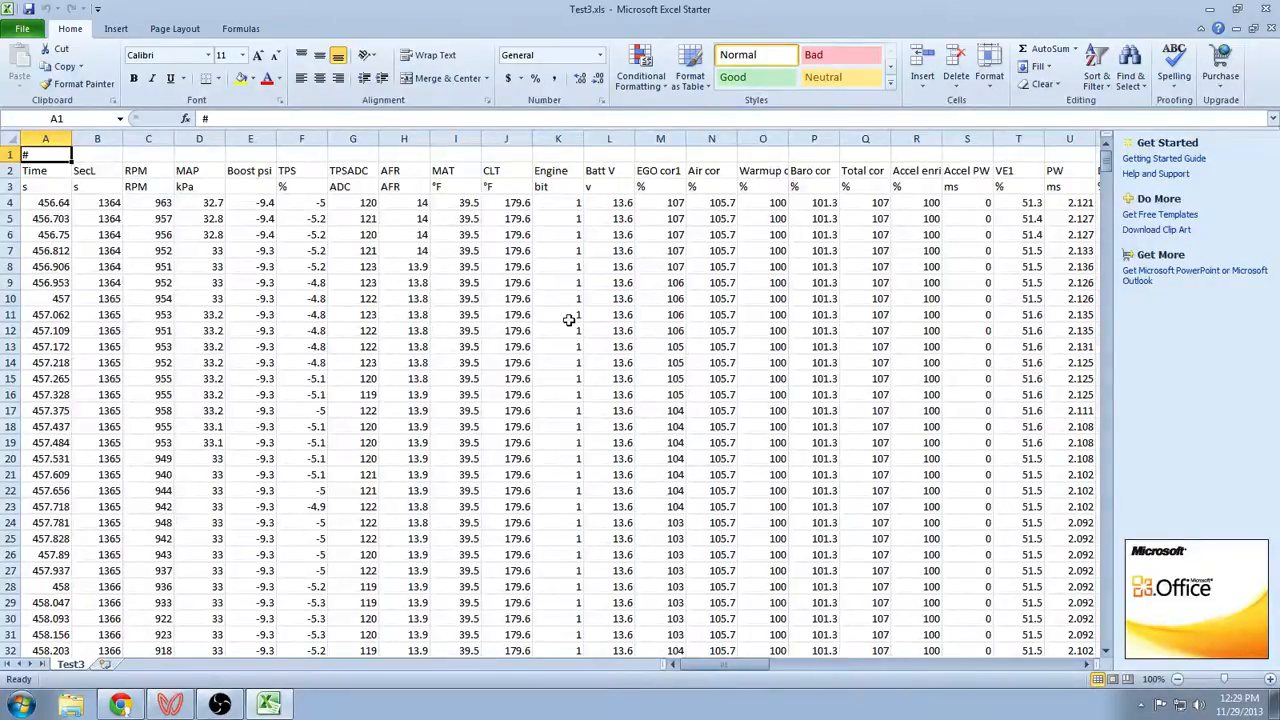
pyautogui.click(1208, 14)
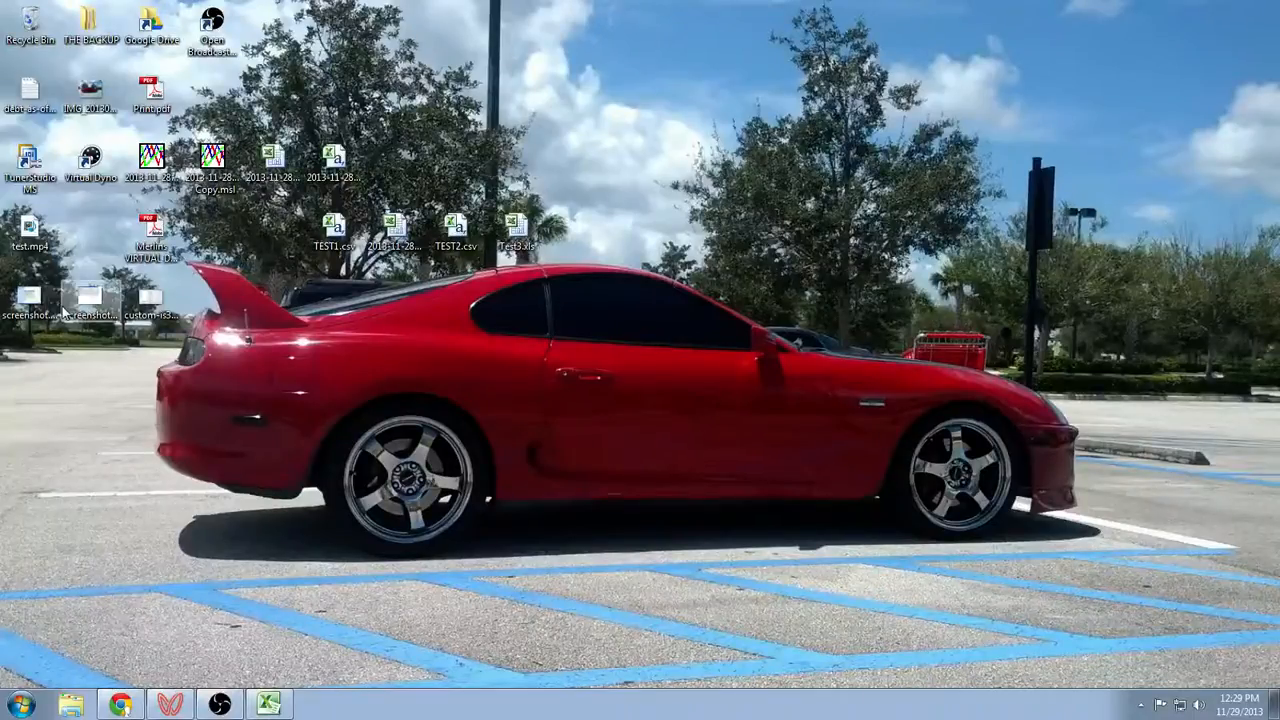
# Read the required columns in the E101 error shown in screenshot.jpg and return to the Test3.xls workbook
pyautogui.doubleClick(43, 310)
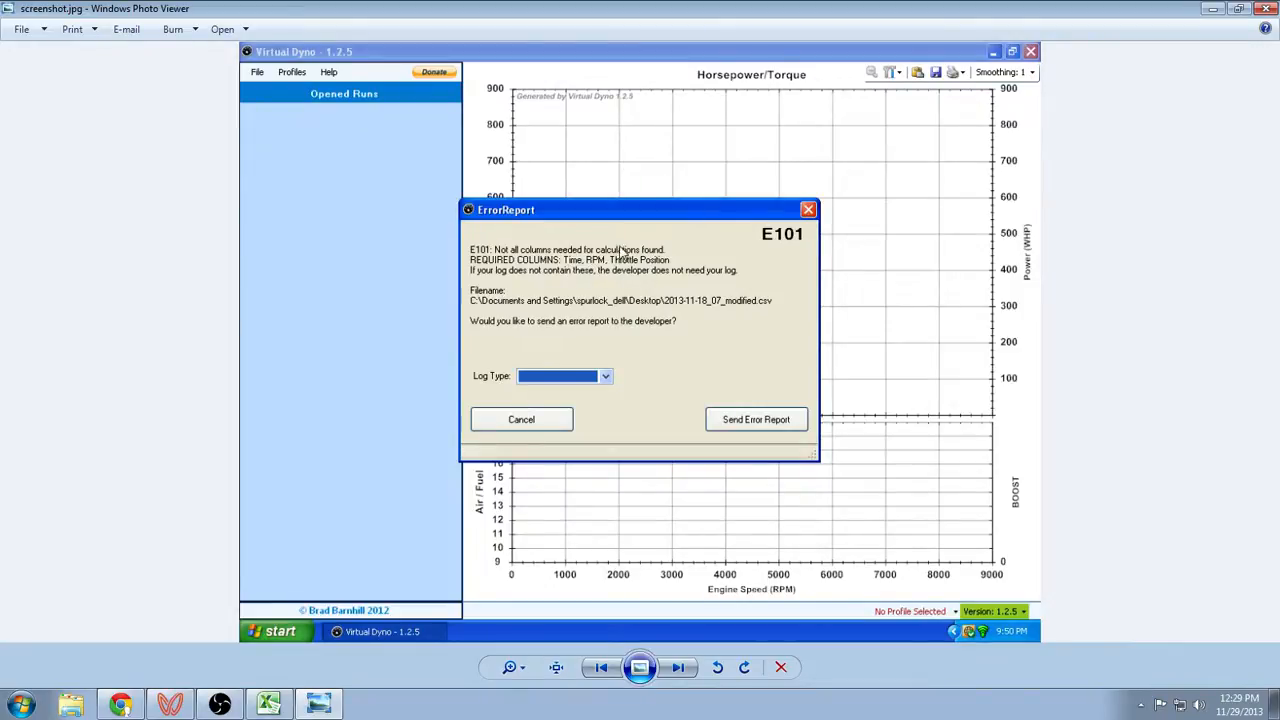
pyautogui.click(1212, 8)
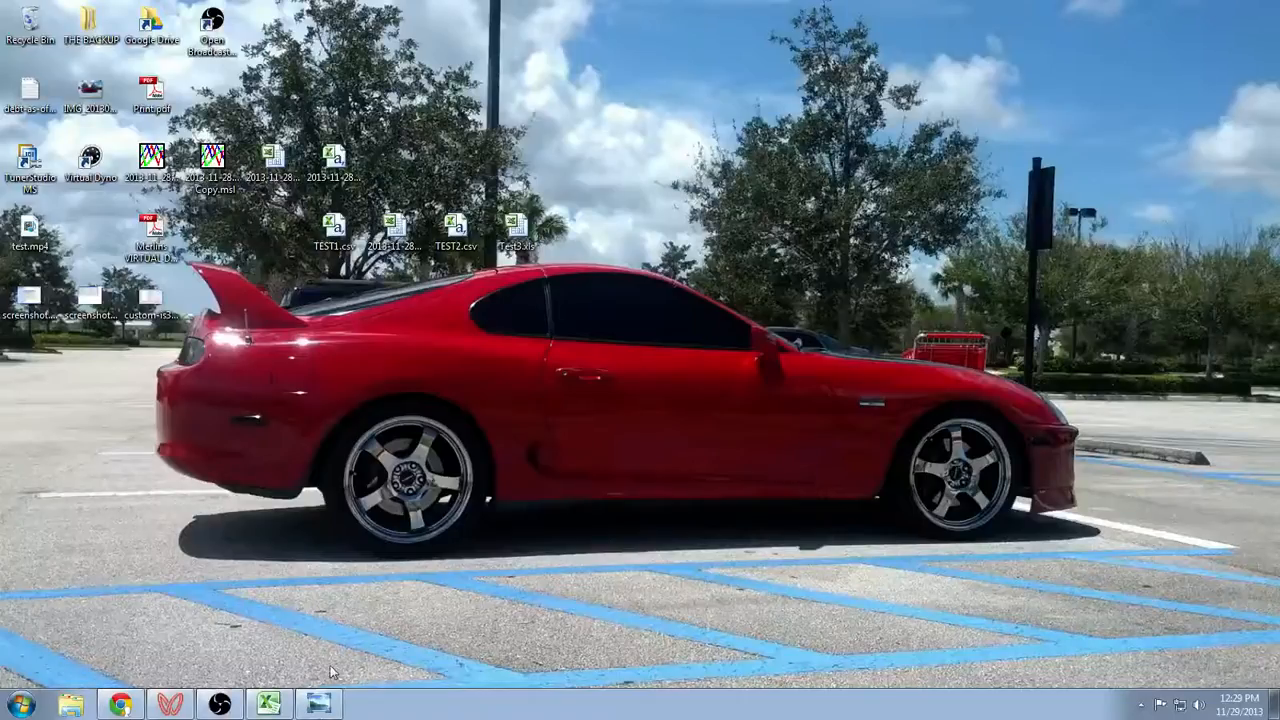
pyautogui.click(268, 704)
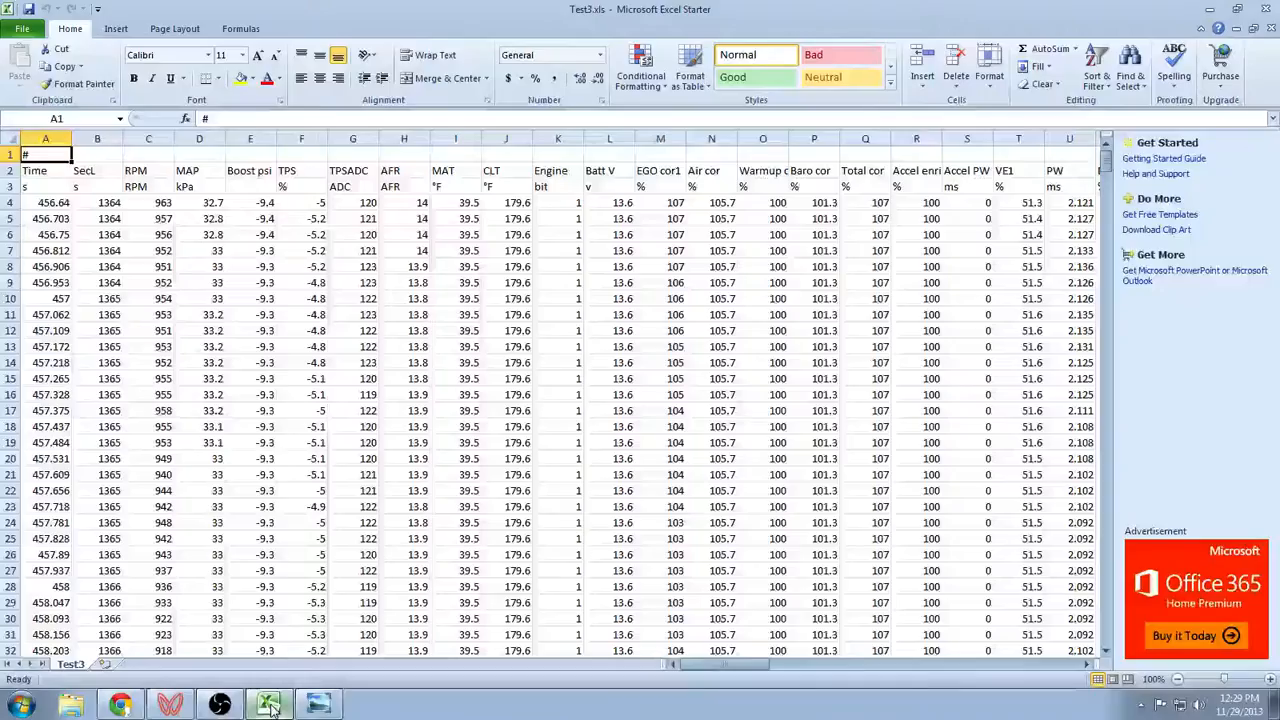
# Delete the "#" row above the headers and the units row beneath them
pyautogui.click(12, 155)
pyautogui.rightClick(16, 156)
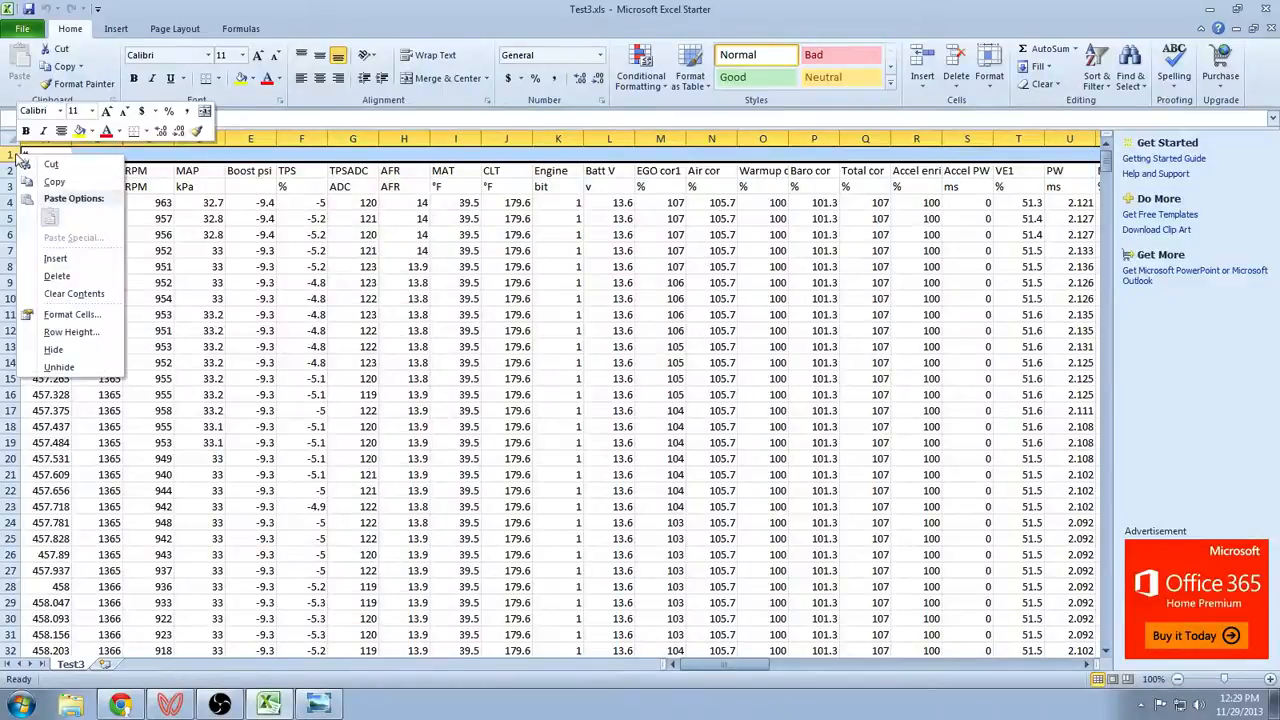
pyautogui.click(68, 276)
pyautogui.click(12, 171)
pyautogui.rightClick(16, 172)
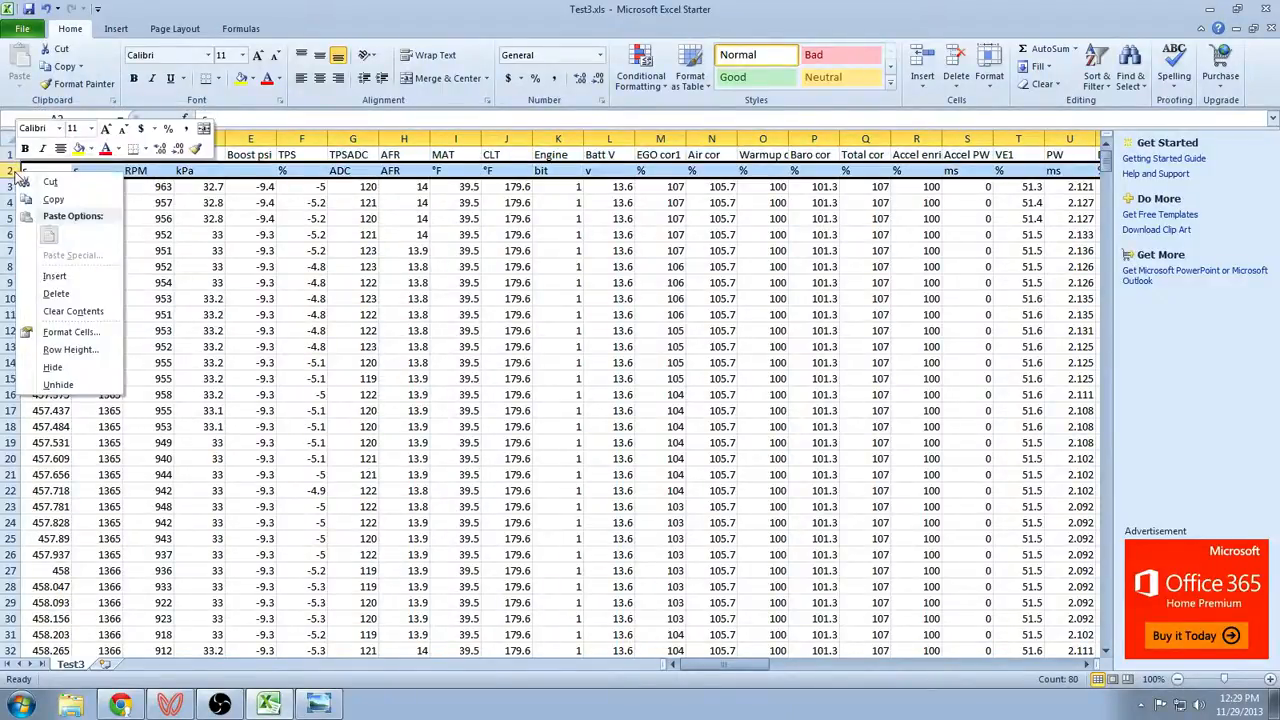
pyautogui.click(56, 294)
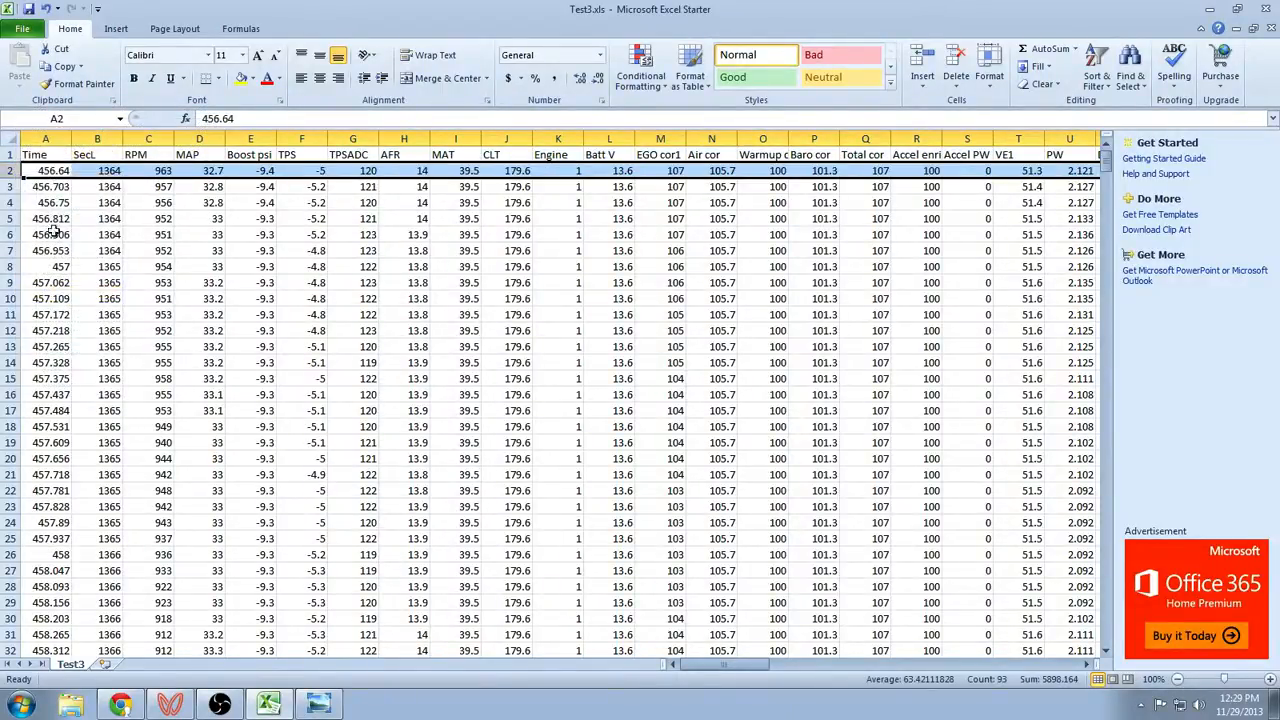
# Delete the SecL and TPSADC columns from the Test3 sheet
pyautogui.click(97, 138)
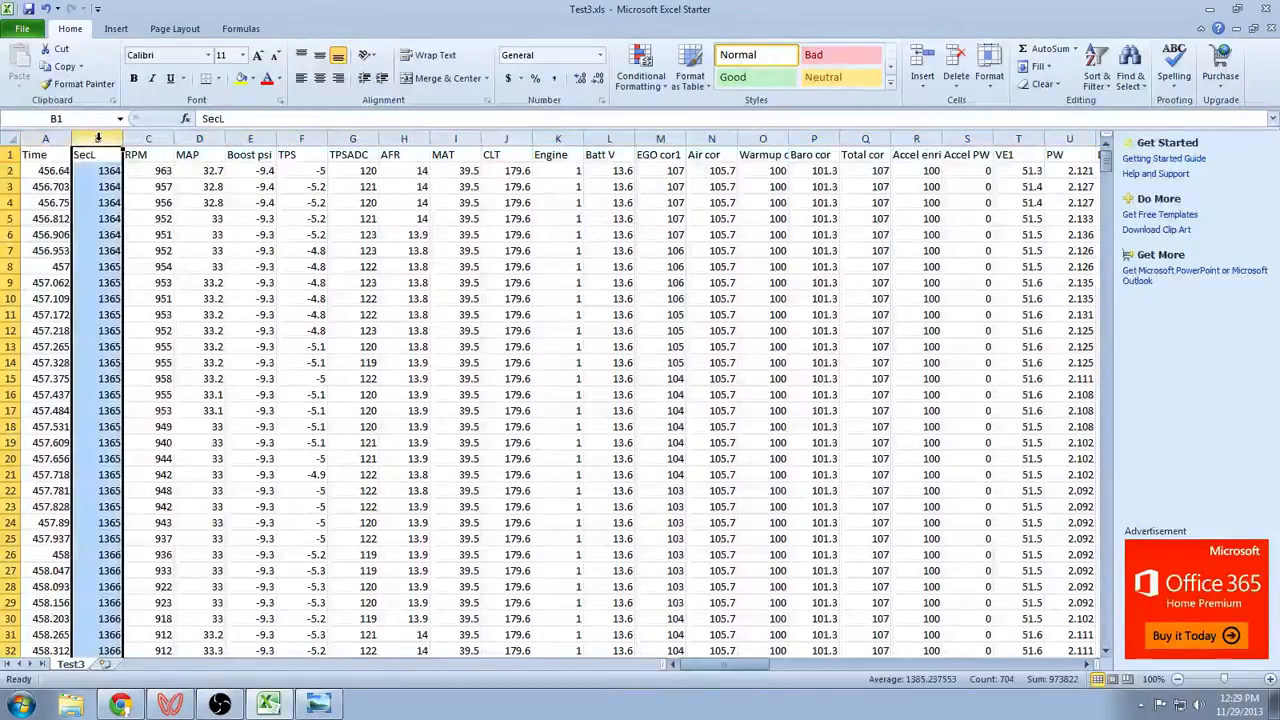
pyautogui.rightClick(100, 140)
pyautogui.click(145, 262)
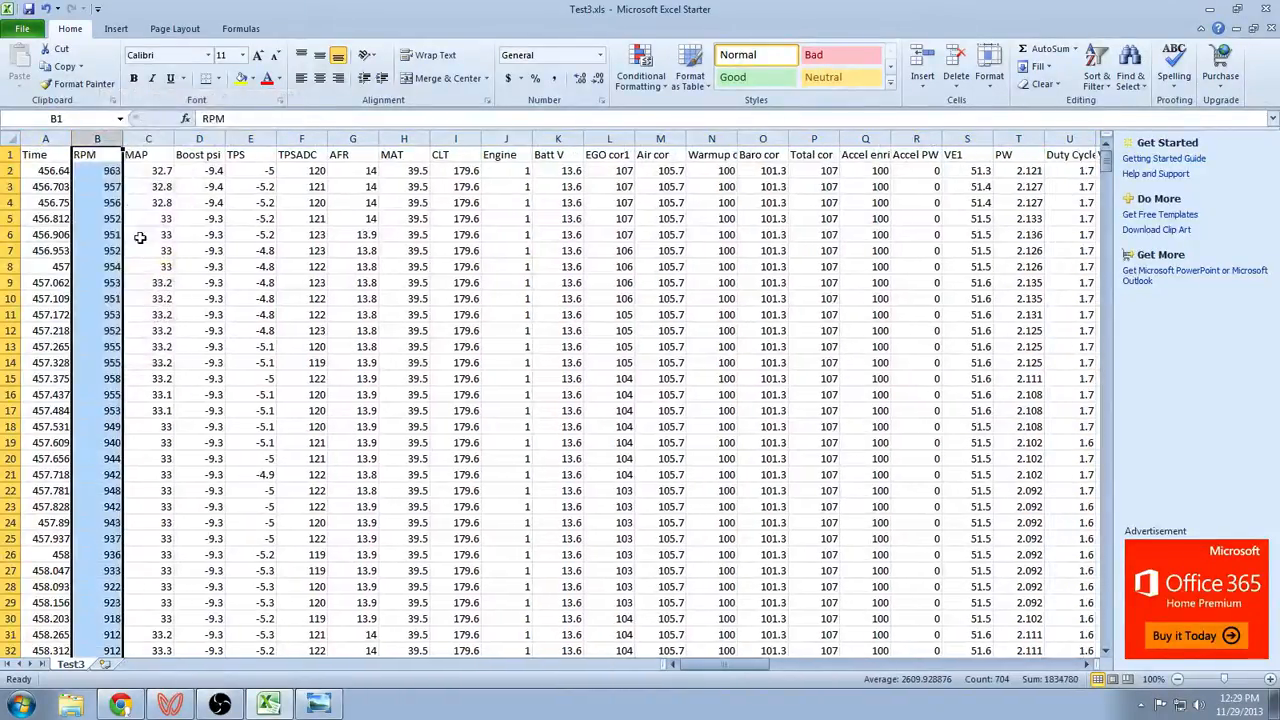
pyautogui.click(301, 139)
pyautogui.rightClick(306, 143)
pyautogui.click(350, 266)
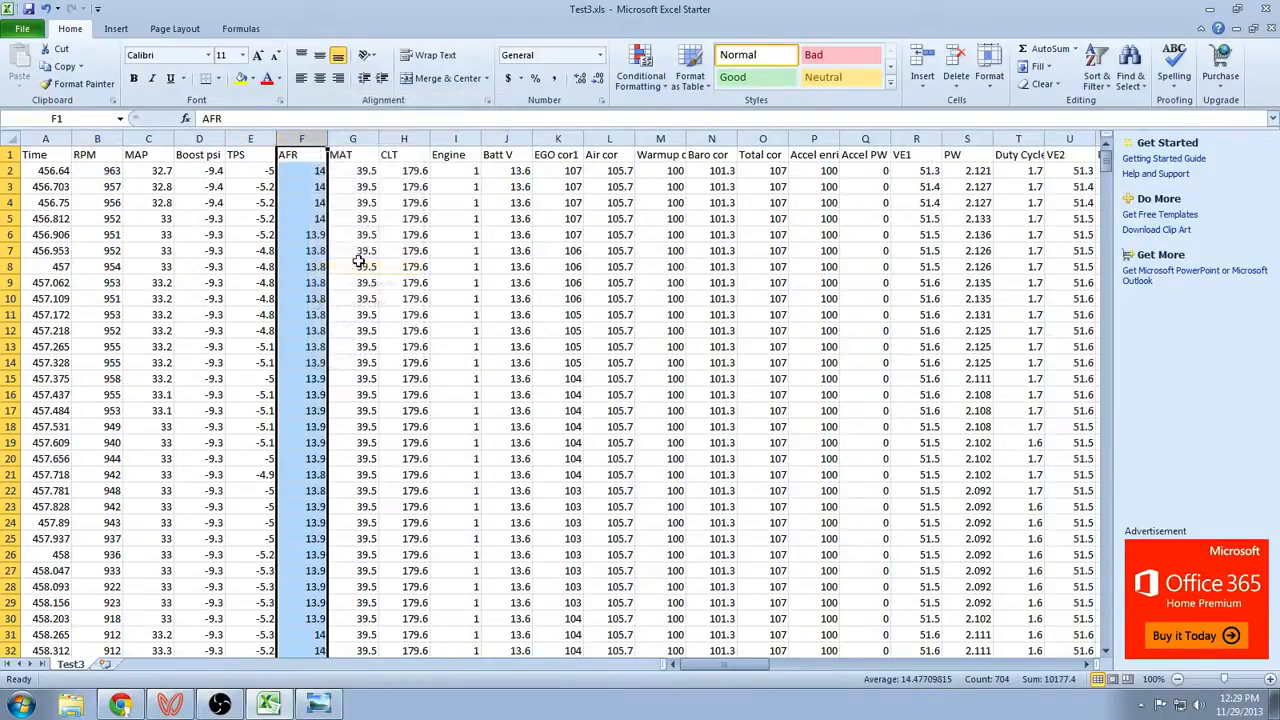
# Delete the MAT column and every column from CLT through Torque on the Test3 sheet
pyautogui.click(355, 139)
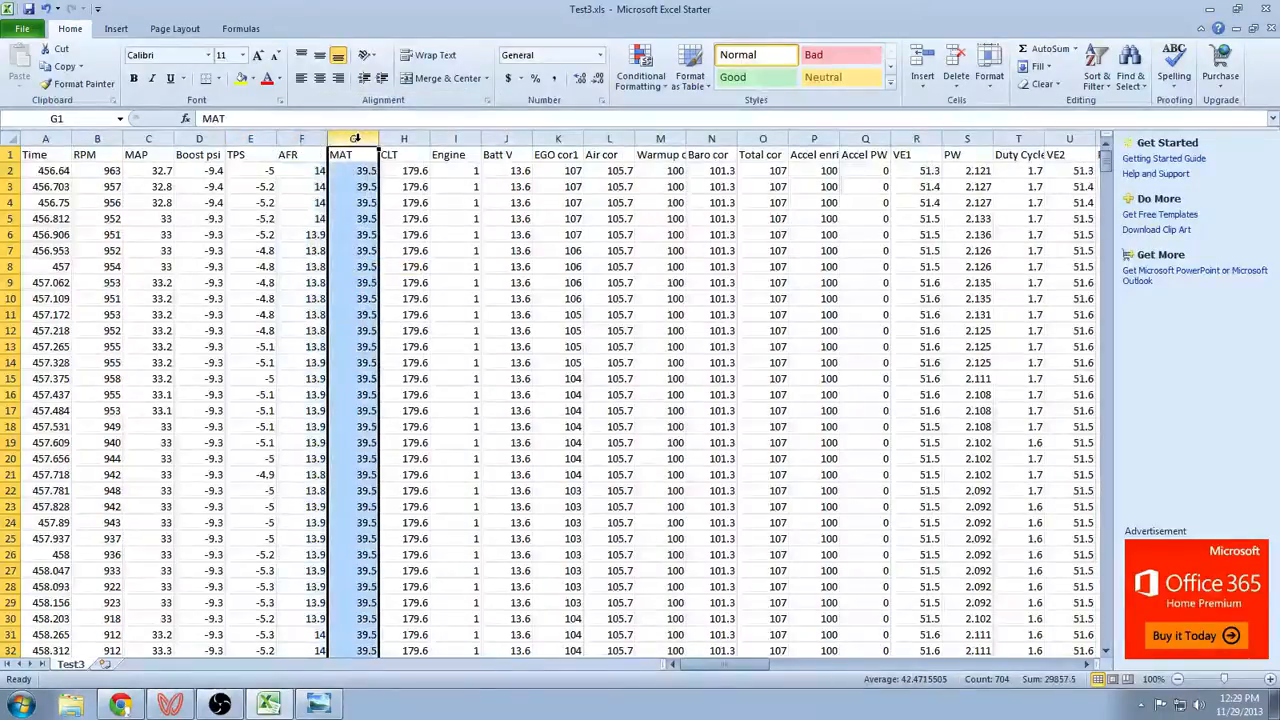
pyautogui.rightClick(356, 141)
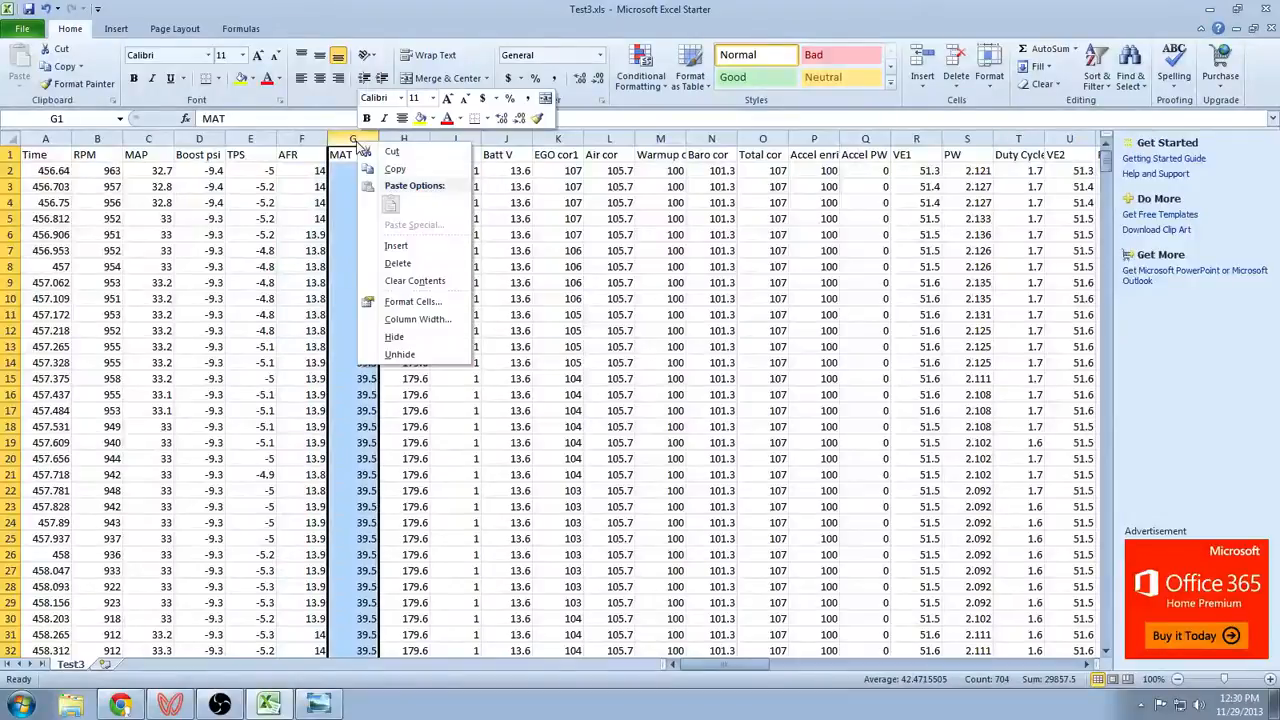
pyautogui.click(399, 265)
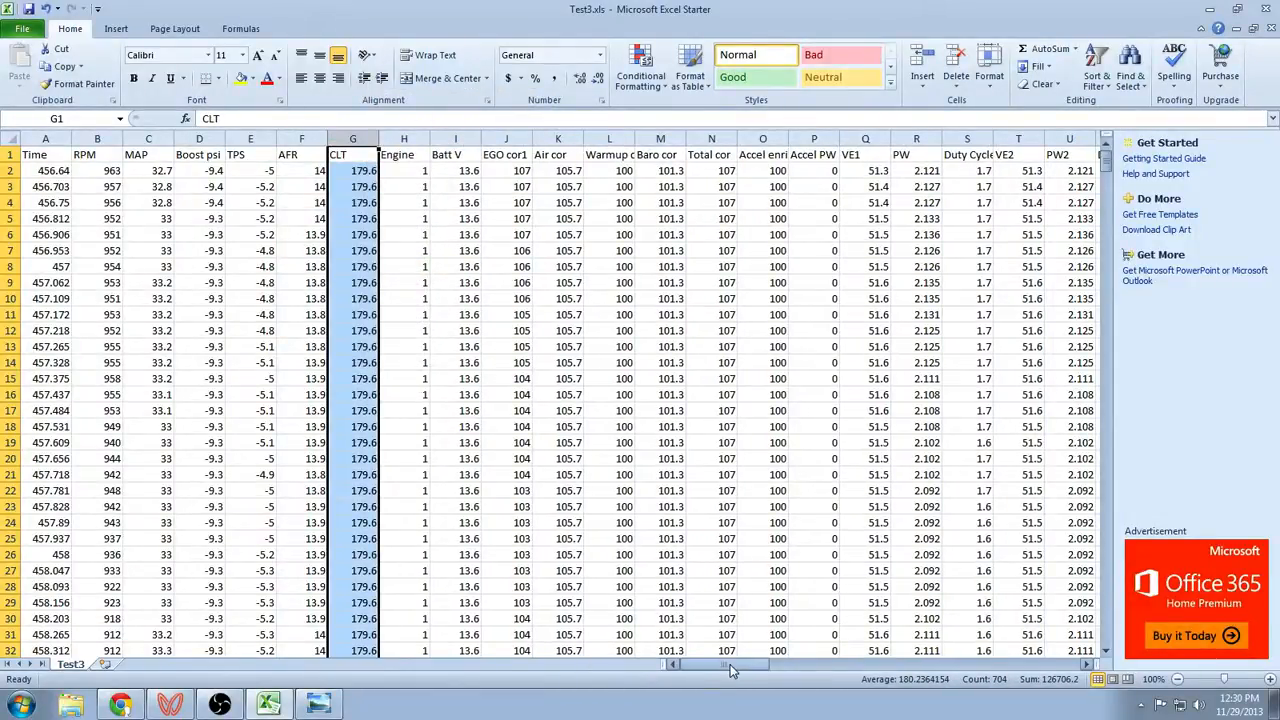
pyautogui.moveTo(731, 671); pyautogui.dragTo(1045, 678)
pyautogui.keyDown('shift'); pyautogui.click(928, 140); pyautogui.keyUp('shift')
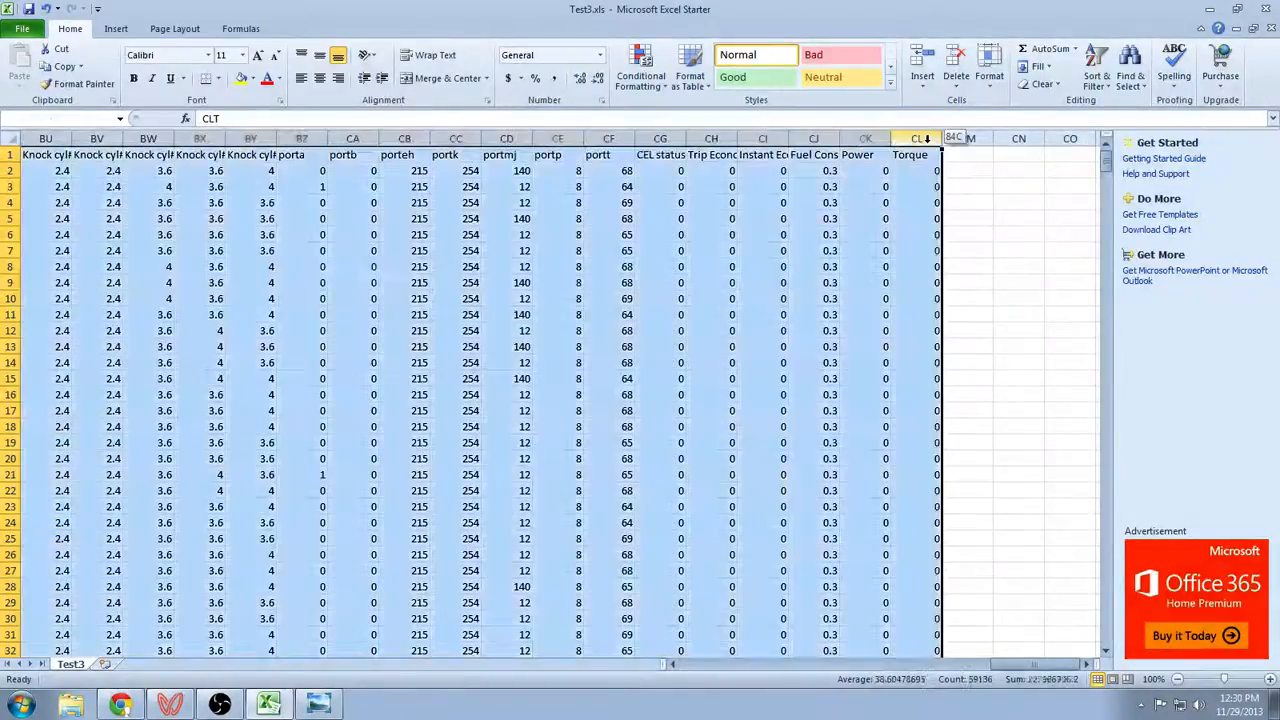
pyautogui.rightClick(930, 142)
pyautogui.click(969, 265)
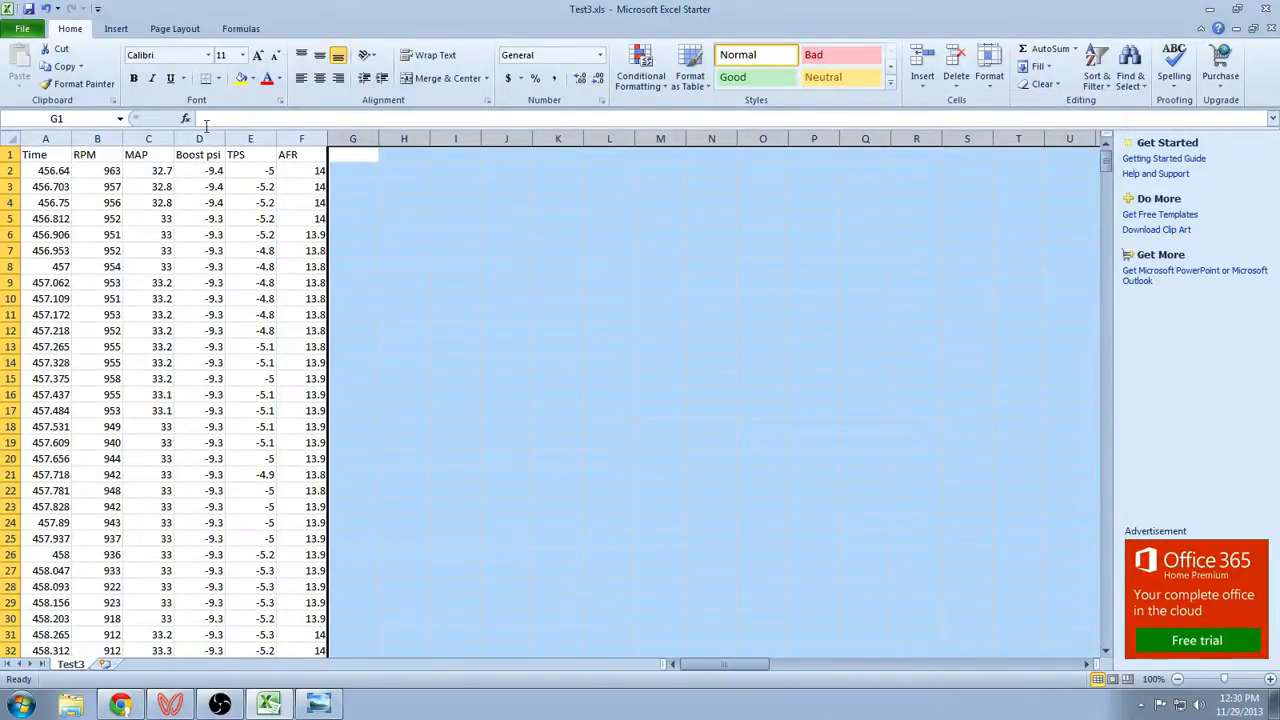
# Move the MAP column into the empty column G after AFR
pyautogui.click(140, 155)
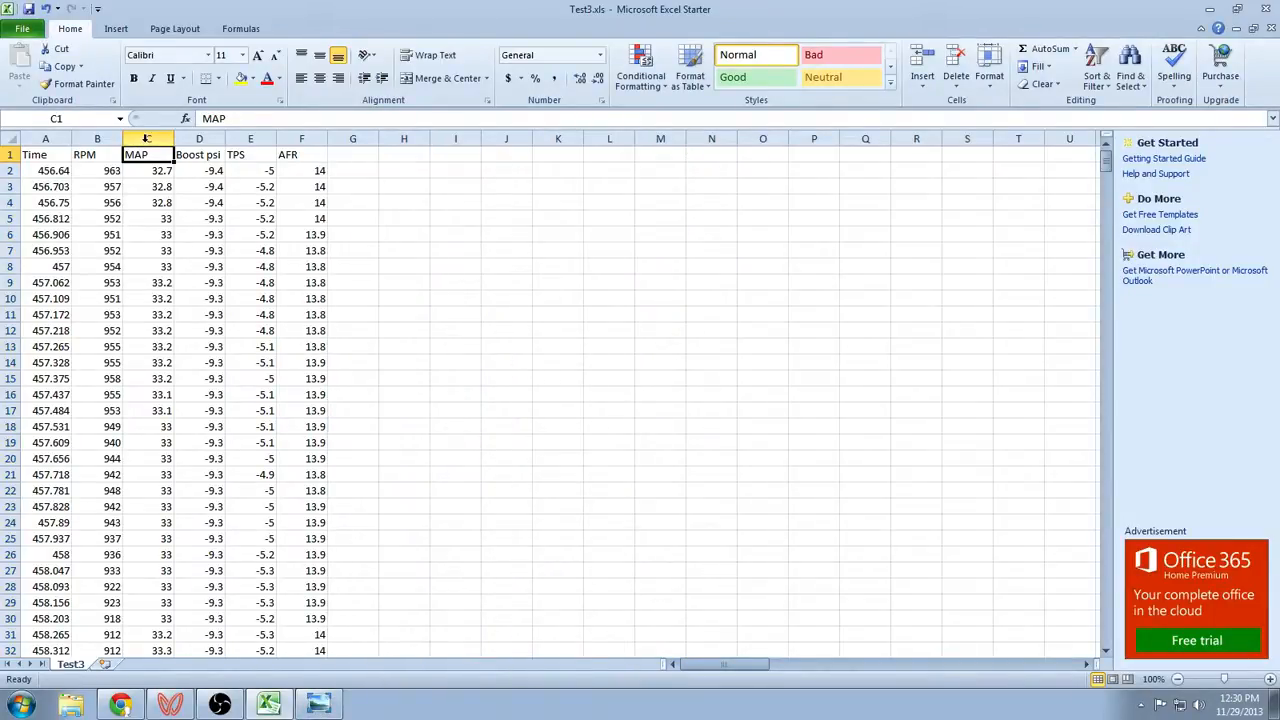
pyautogui.rightClick(147, 140)
pyautogui.click(160, 152)
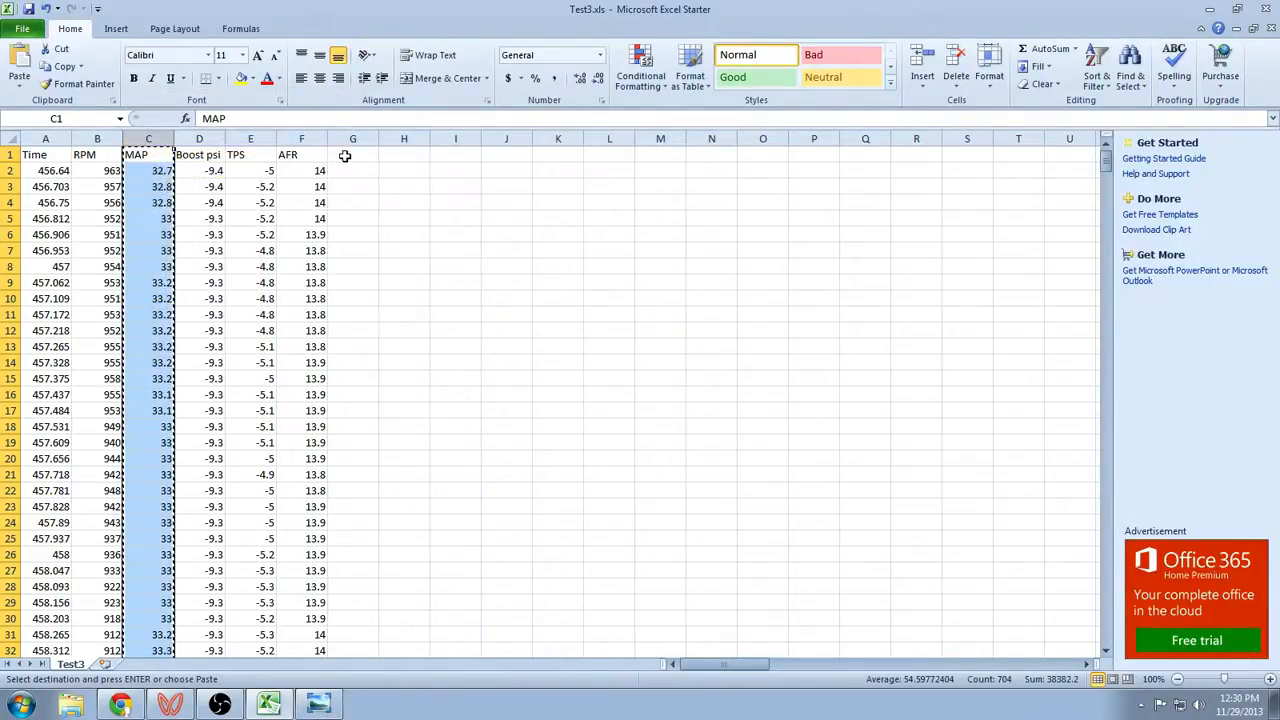
pyautogui.click(345, 158)
pyautogui.rightClick(347, 157)
pyautogui.click(371, 219)
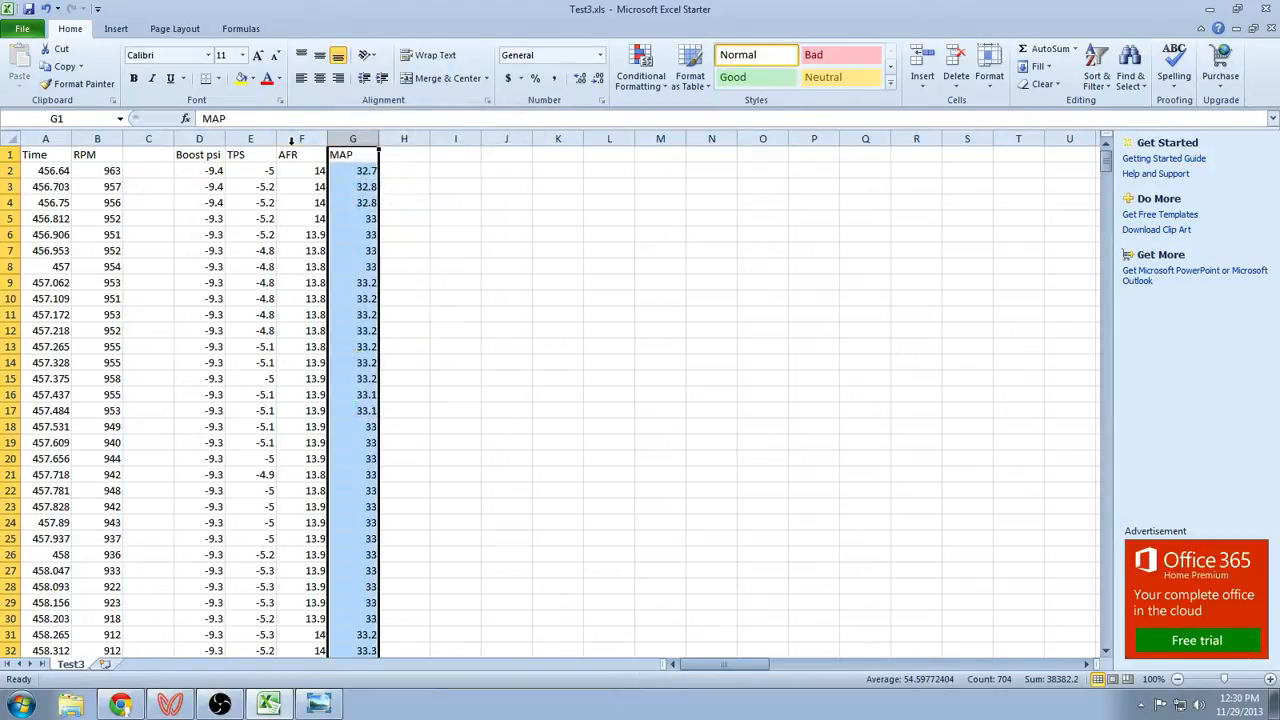
# Move the TPS column into the empty column C beside RPM
pyautogui.click(255, 140)
pyautogui.rightClick(258, 143)
pyautogui.click(262, 152)
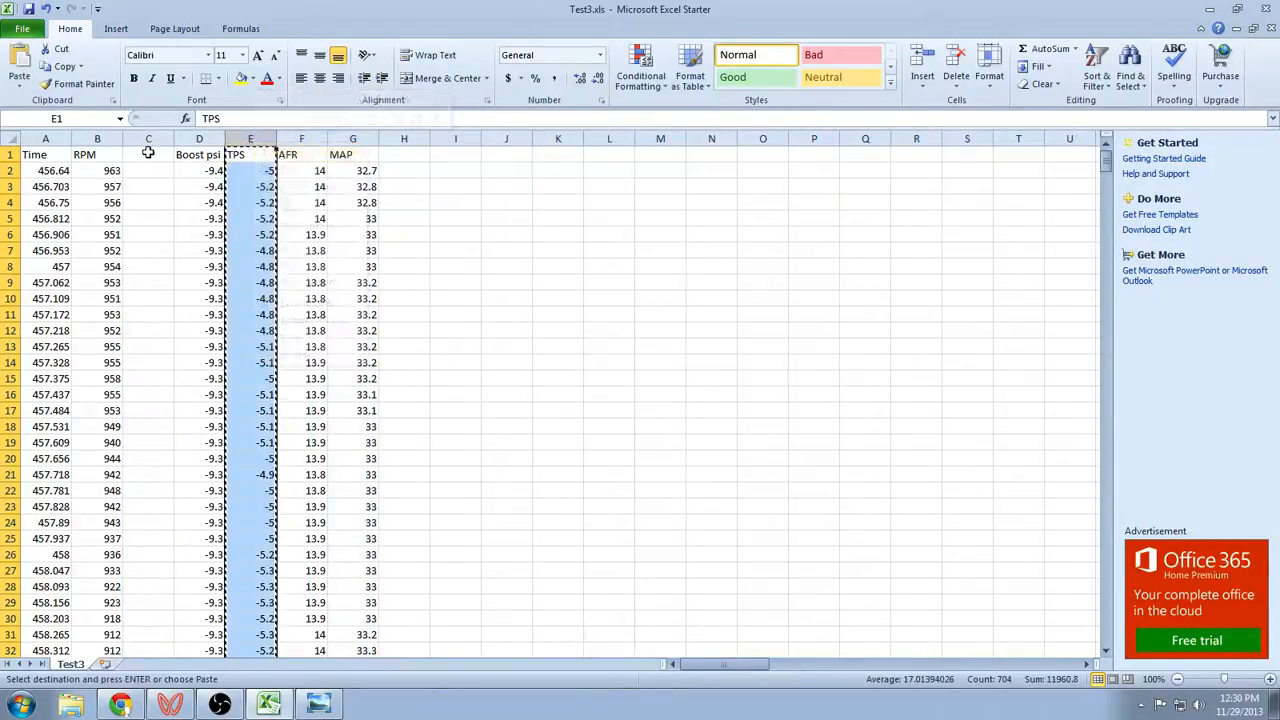
pyautogui.click(148, 139)
pyautogui.rightClick(146, 153)
pyautogui.click(176, 216)
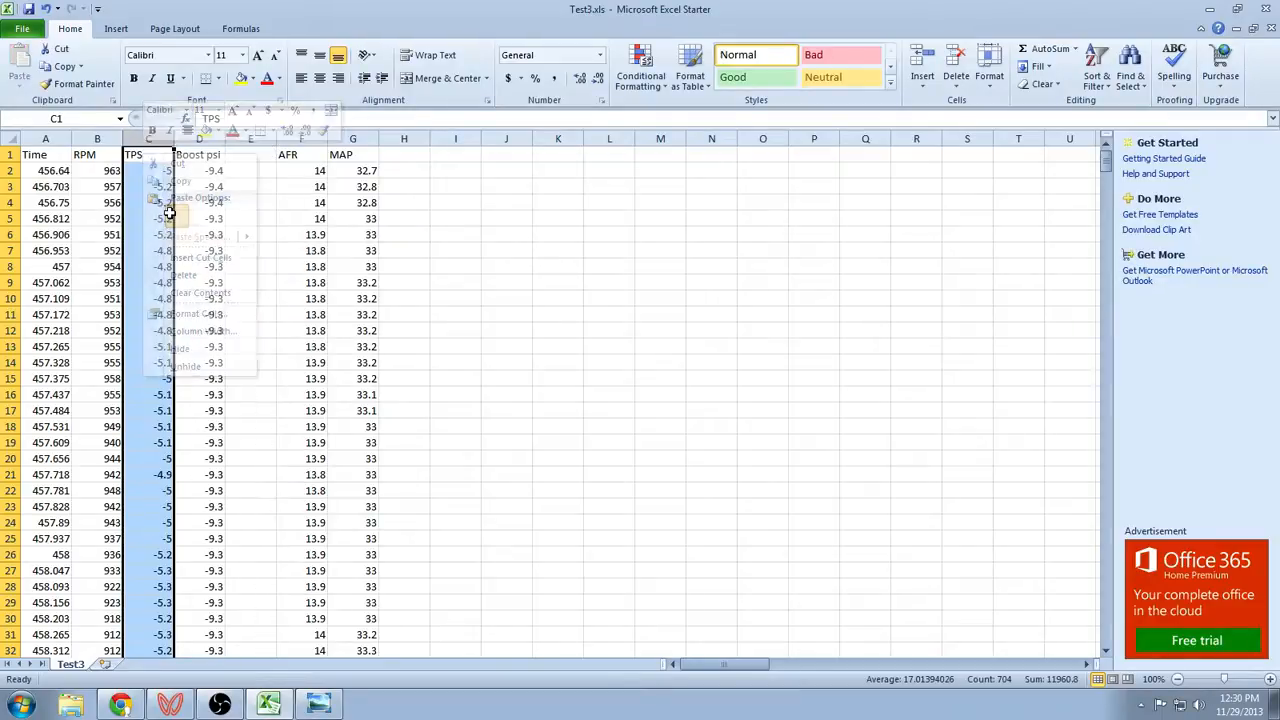
# Move the AFR and MAP columns together into columns E and F to close the gap after Boost psi
pyautogui.click(297, 156)
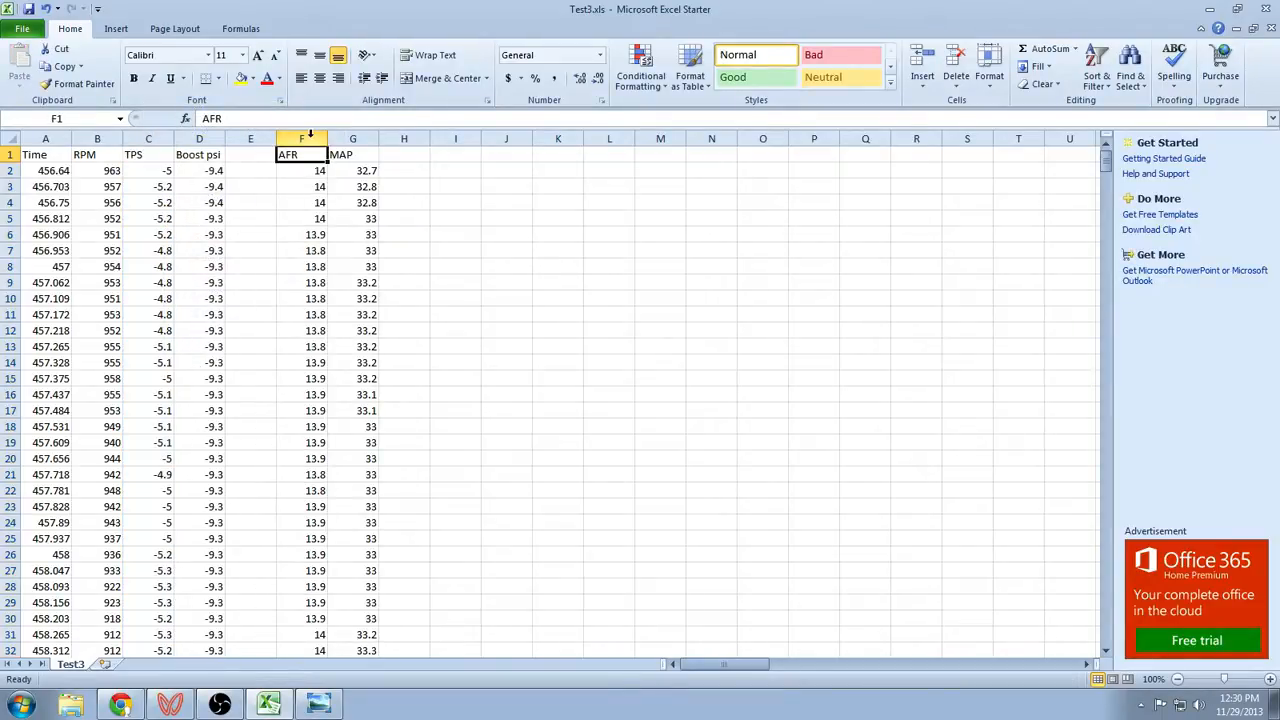
pyautogui.keyDown('shift'); pyautogui.click(352, 139); pyautogui.keyUp('shift')
pyautogui.rightClick(313, 150)
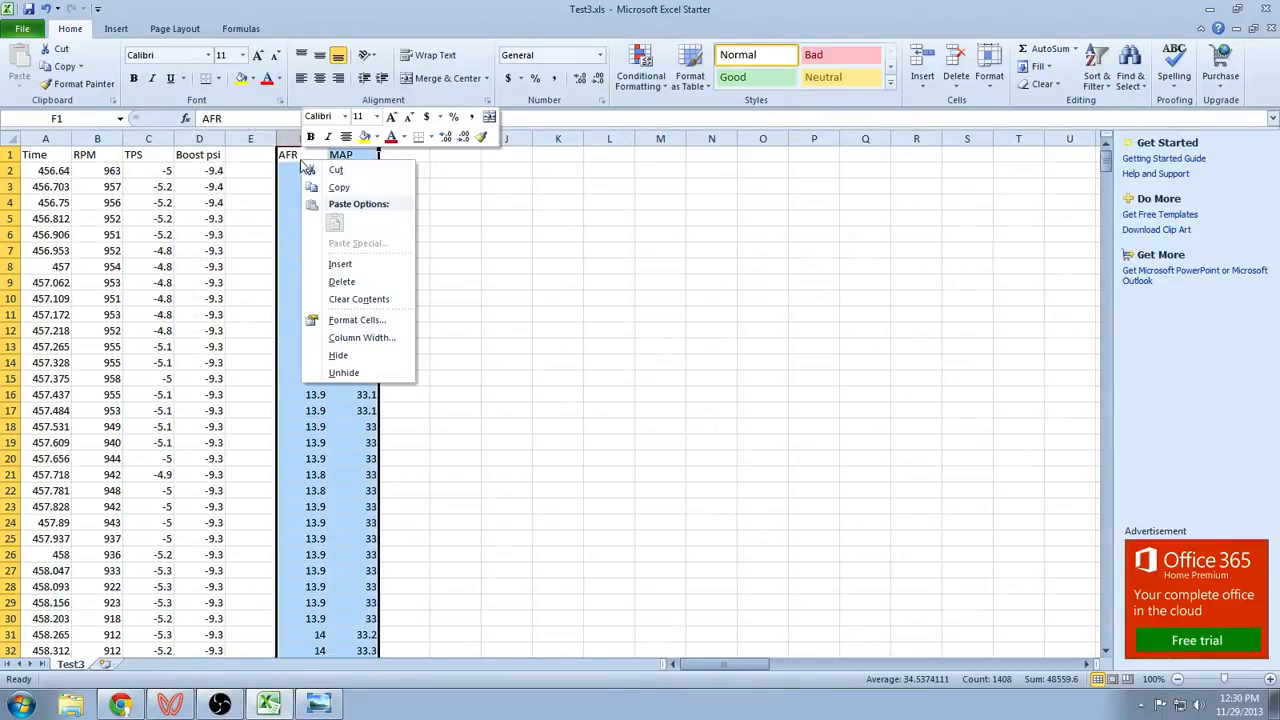
pyautogui.click(318, 169)
pyautogui.rightClick(251, 153)
pyautogui.click(280, 215)
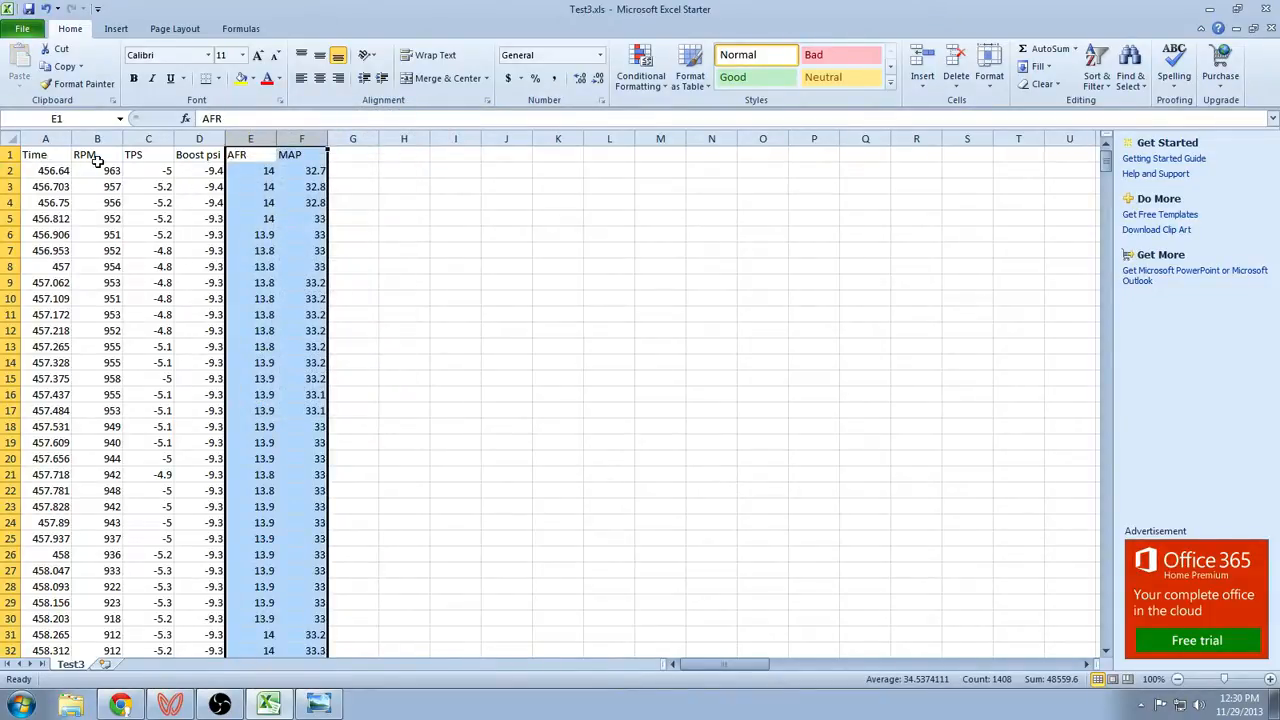
# Compare the sheet's headers with the required columns in the E101 error shown in screenshot.jpg
pyautogui.click(325, 704)
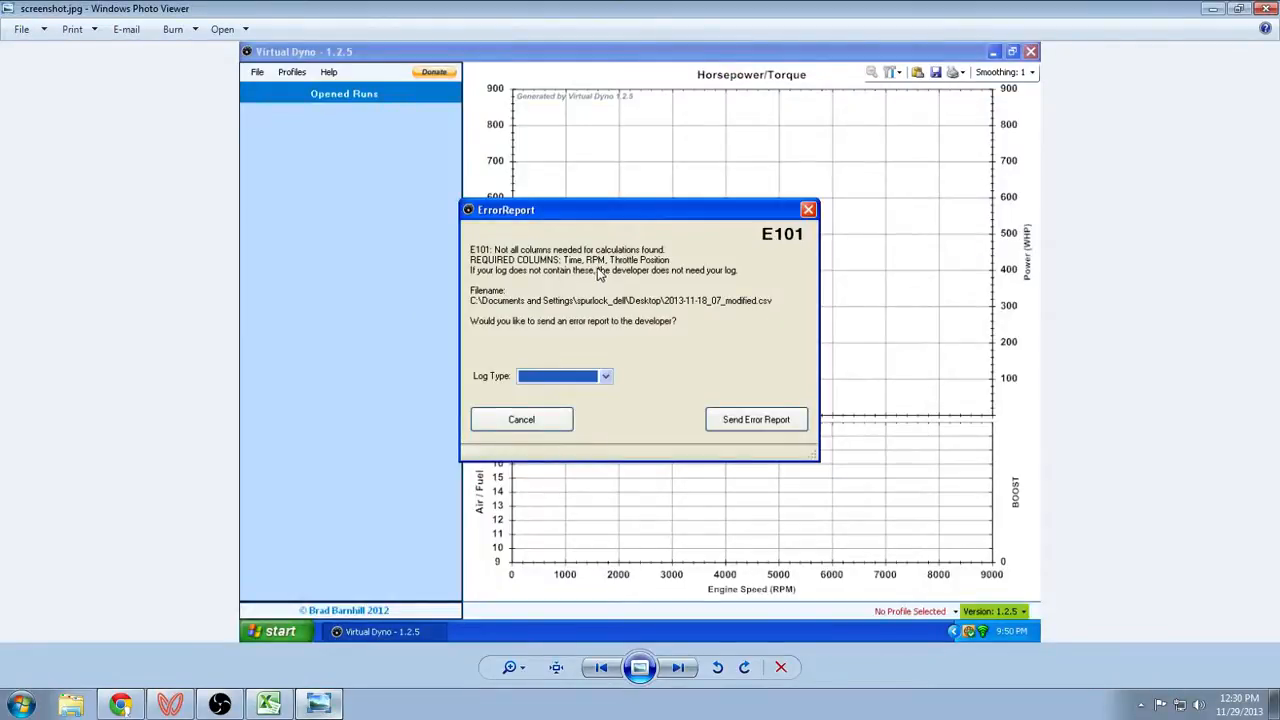
pyautogui.click(1212, 8)
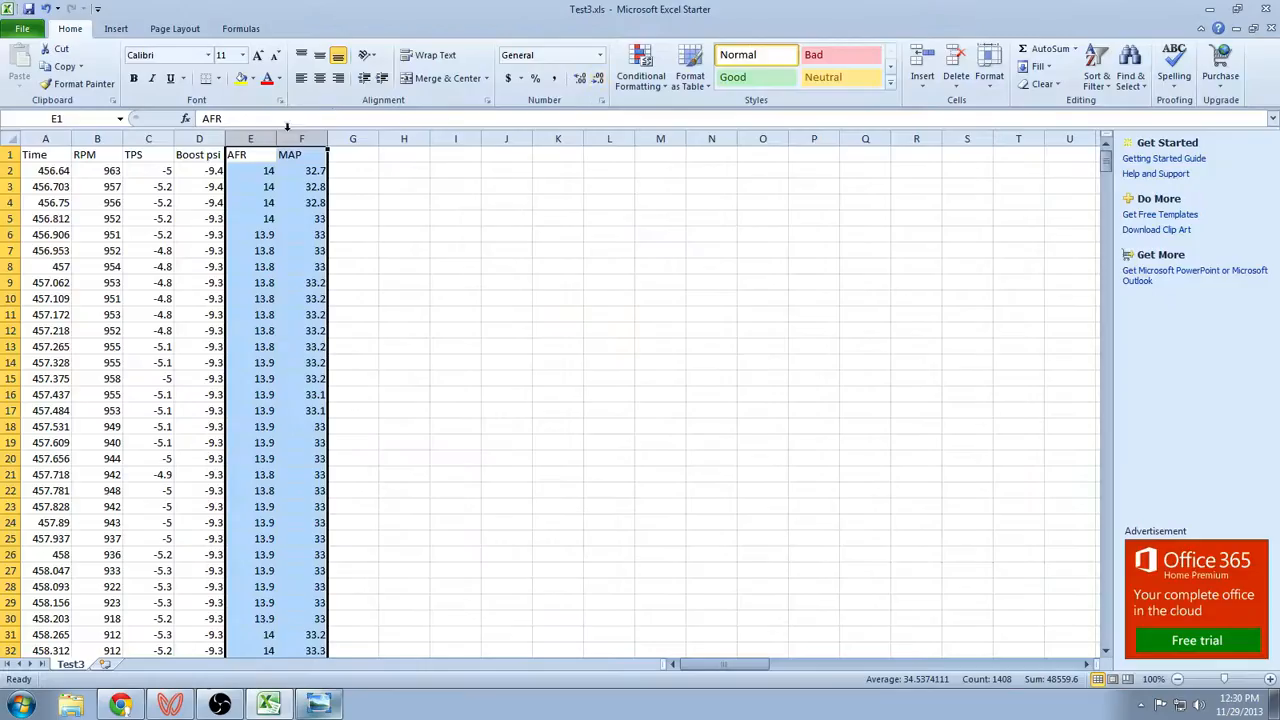
pyautogui.click(192, 157)
pyautogui.click(245, 160)
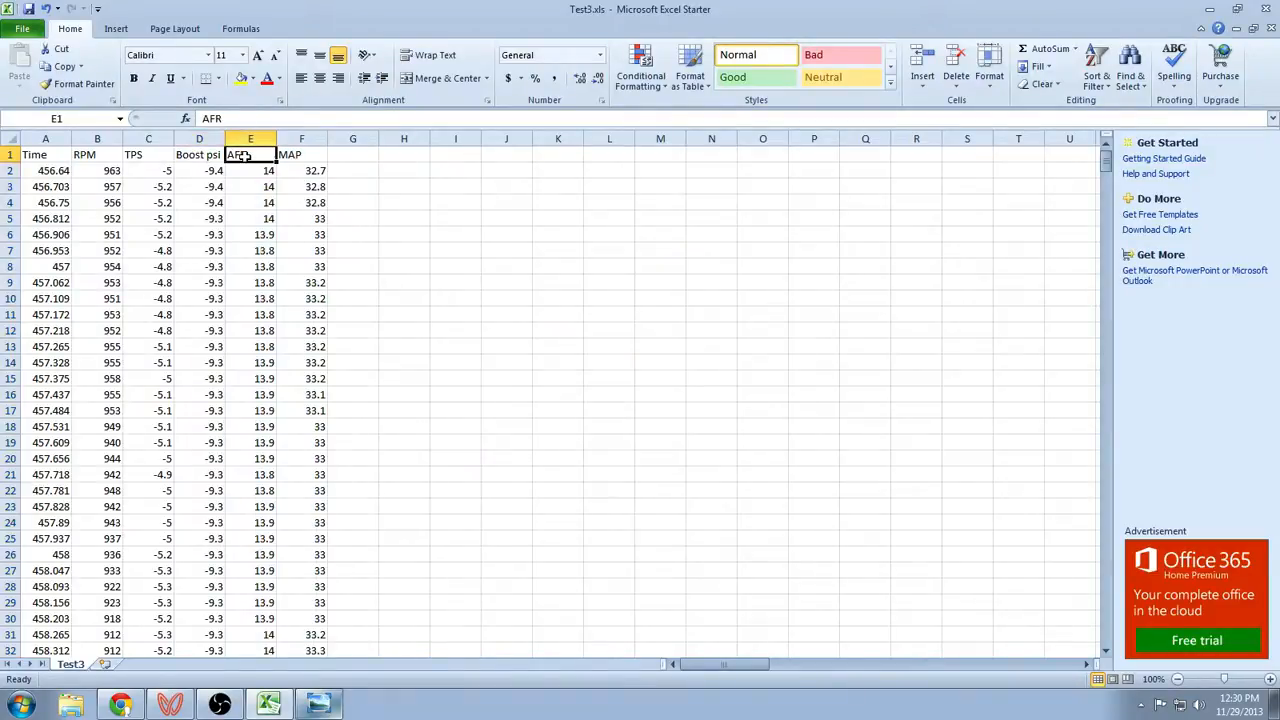
# Format the whole data range from the Time to MAP columns as Number with 2 decimal places
pyautogui.click(297, 157)
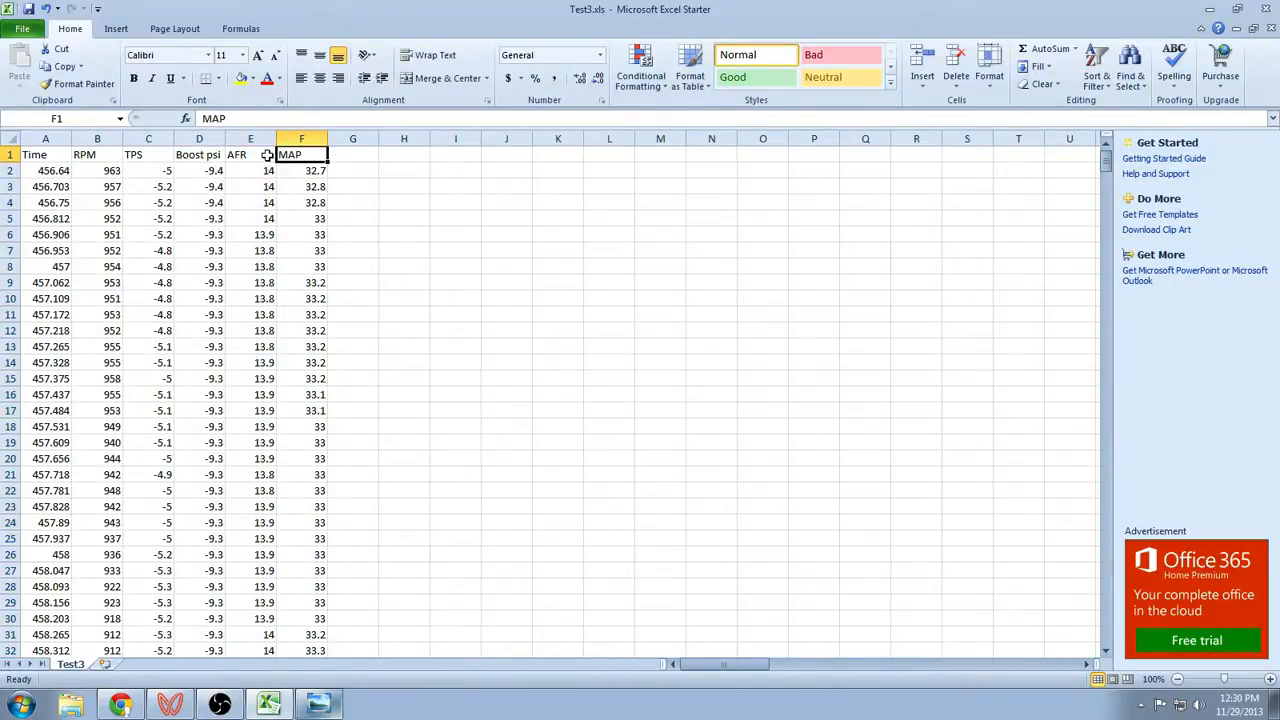
pyautogui.hotkey('ctrl', 'shift', 'Left')
pyautogui.hotkey('ctrl', 'shift', 'Down')
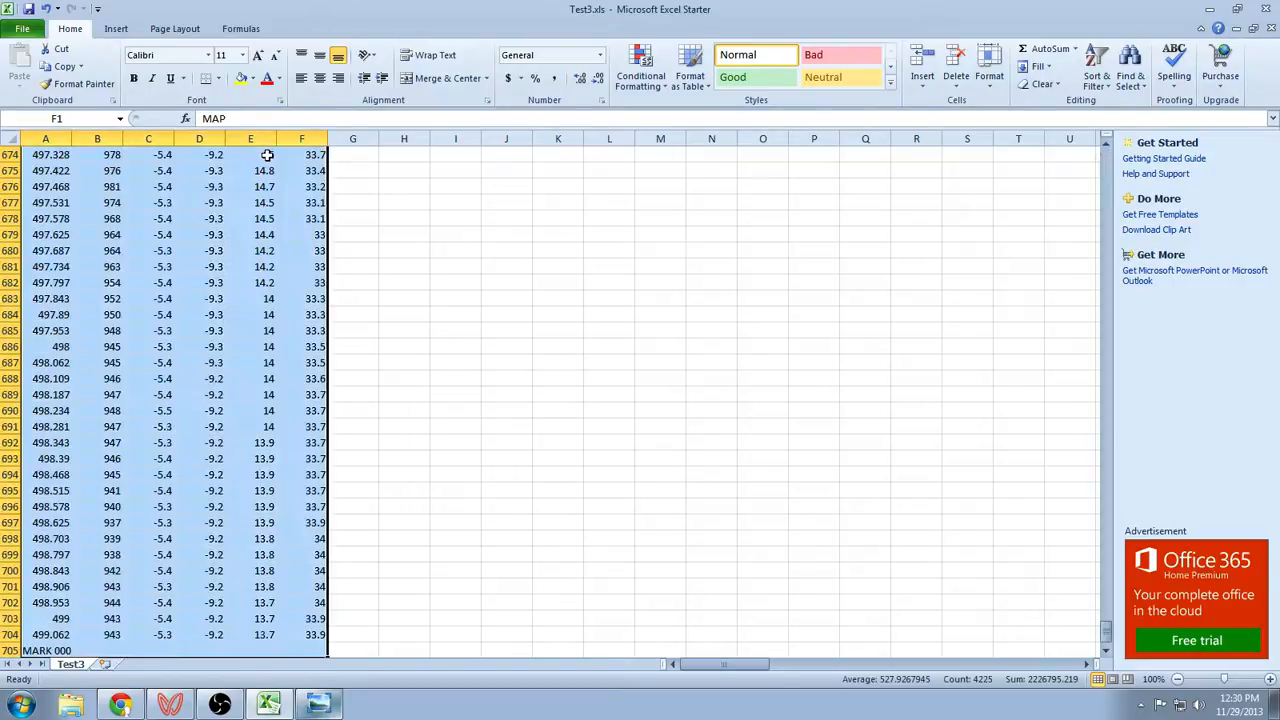
pyautogui.scroll(10, 57, 180)
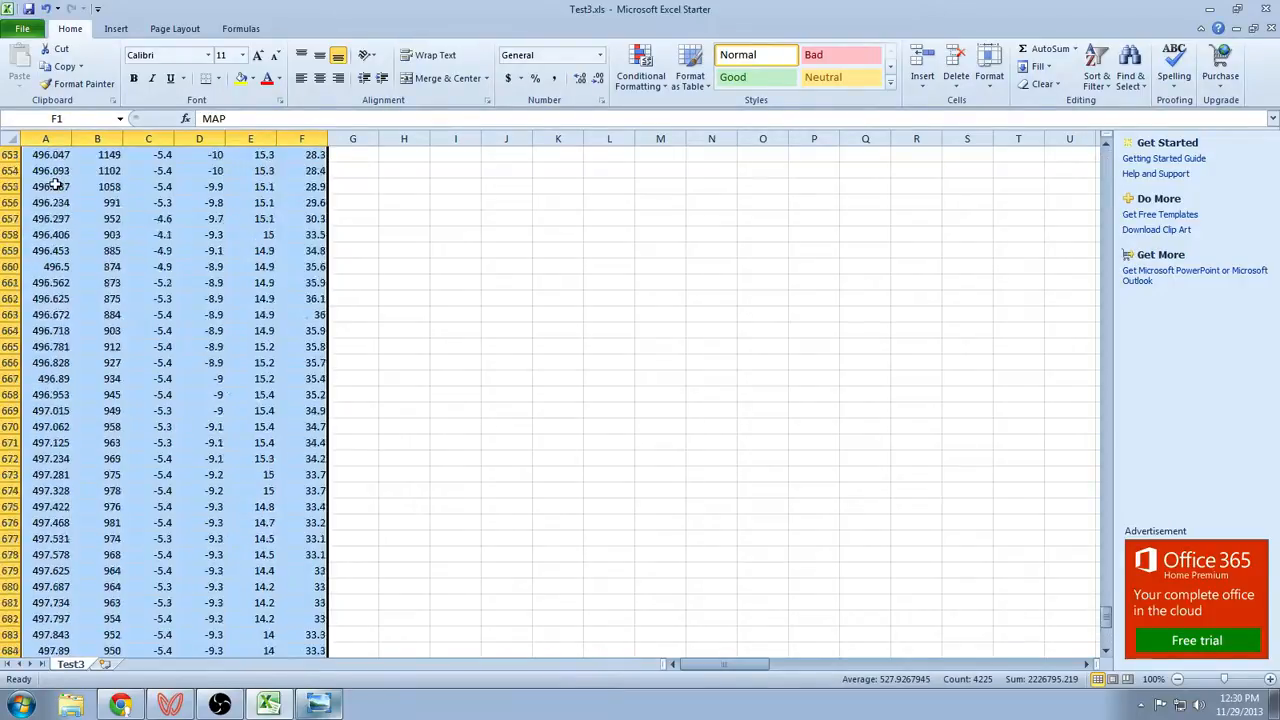
pyautogui.moveTo(1107, 625); pyautogui.dragTo(1091, 165)
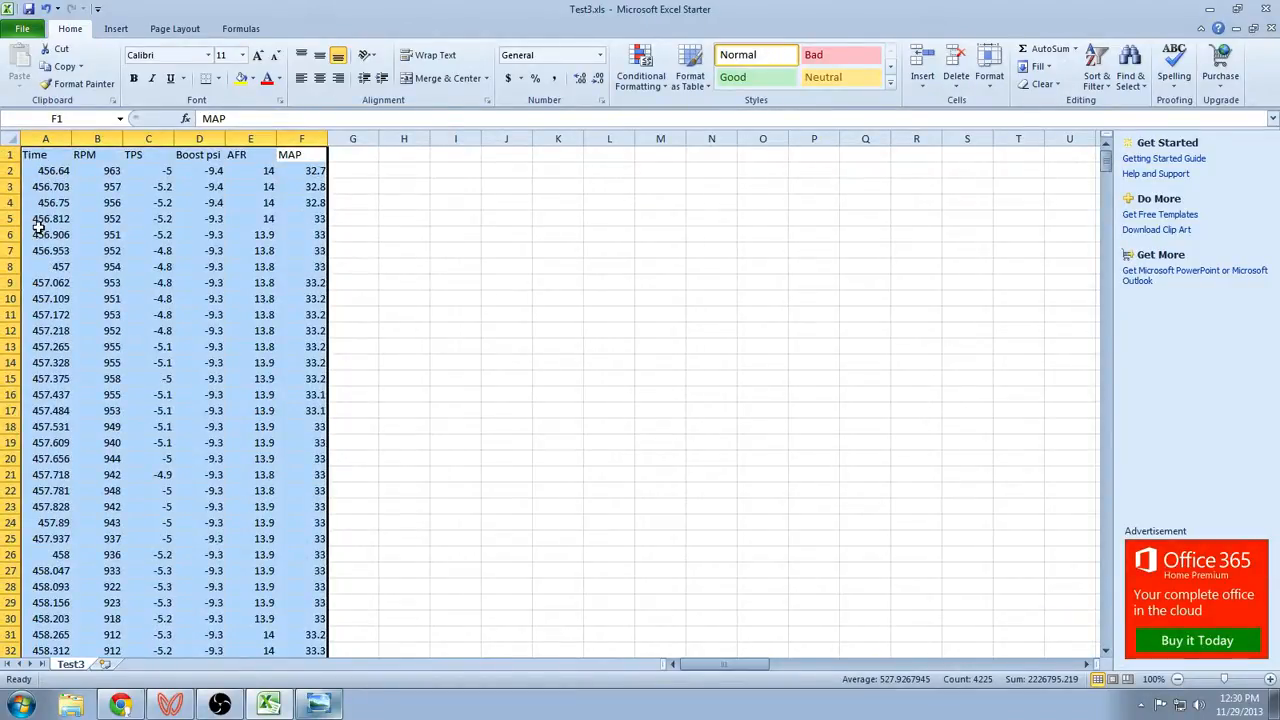
pyautogui.rightClick(47, 200)
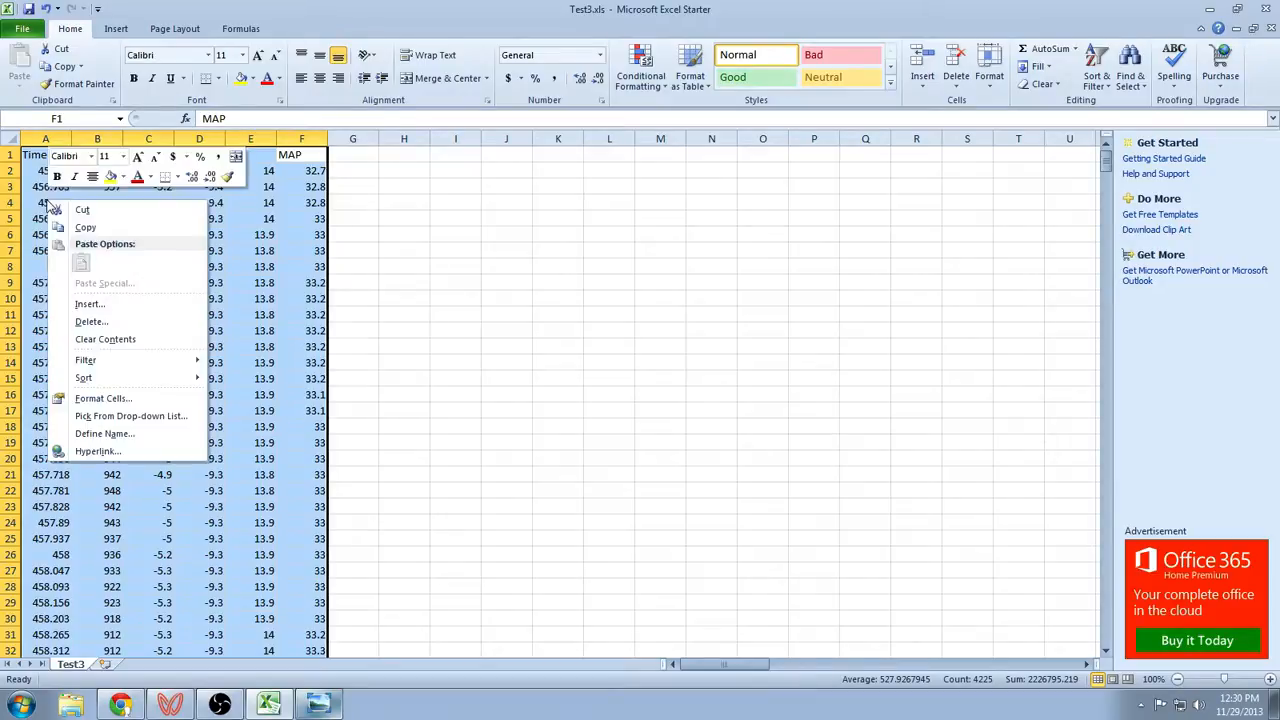
pyautogui.click(131, 399)
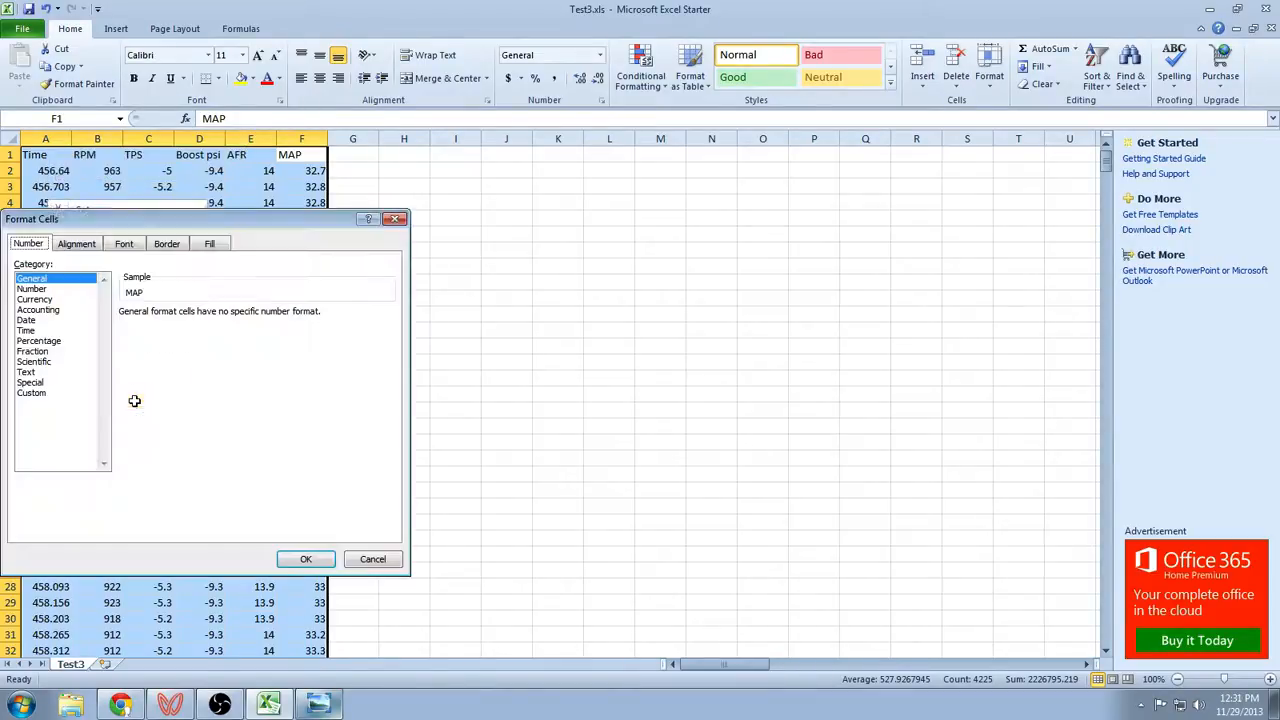
pyautogui.click(45, 289)
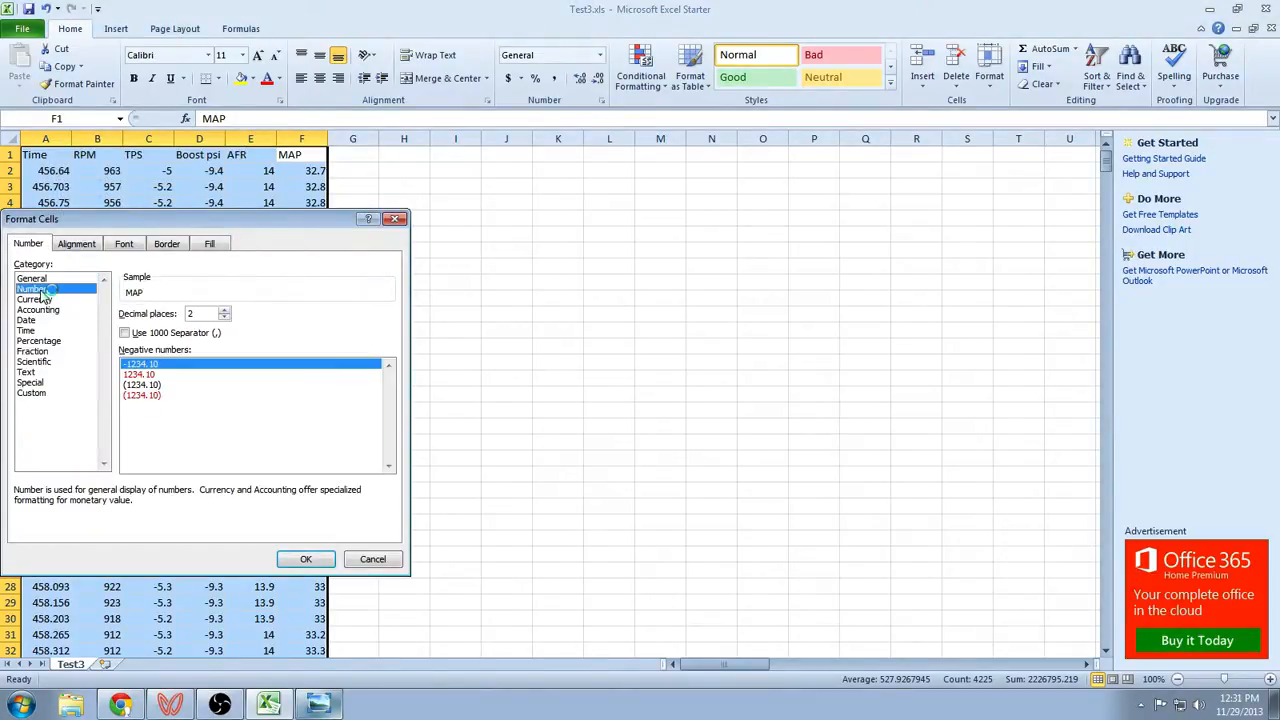
pyautogui.click(304, 560)
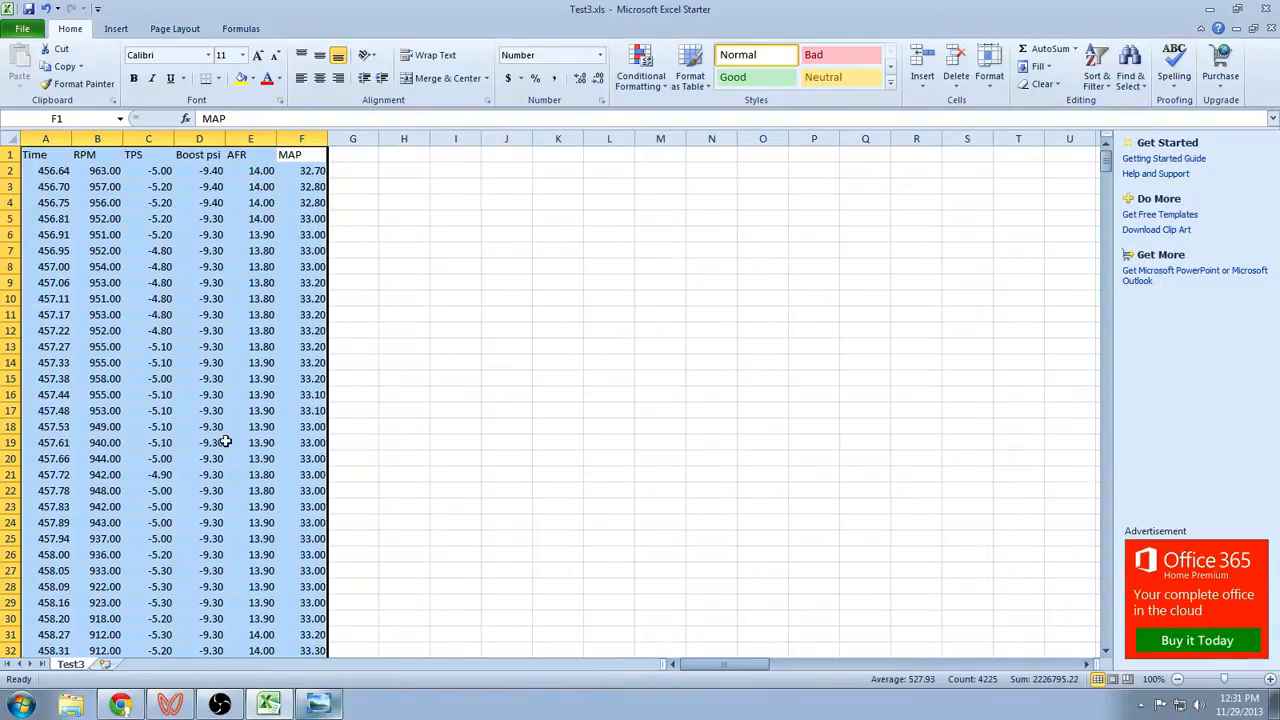
# Clear the MARK 000 entry from cell A705 at the end of the log data
pyautogui.scroll(-20, 226, 441)
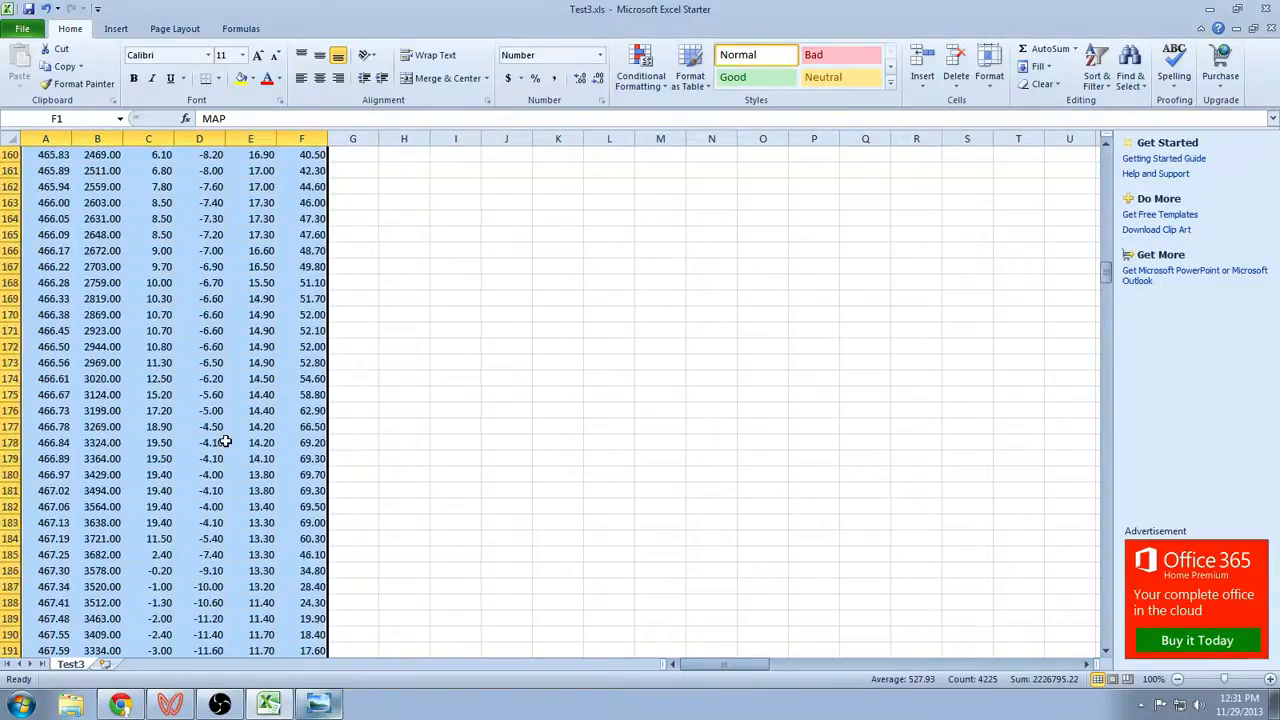
pyautogui.scroll(-20, 218, 443)
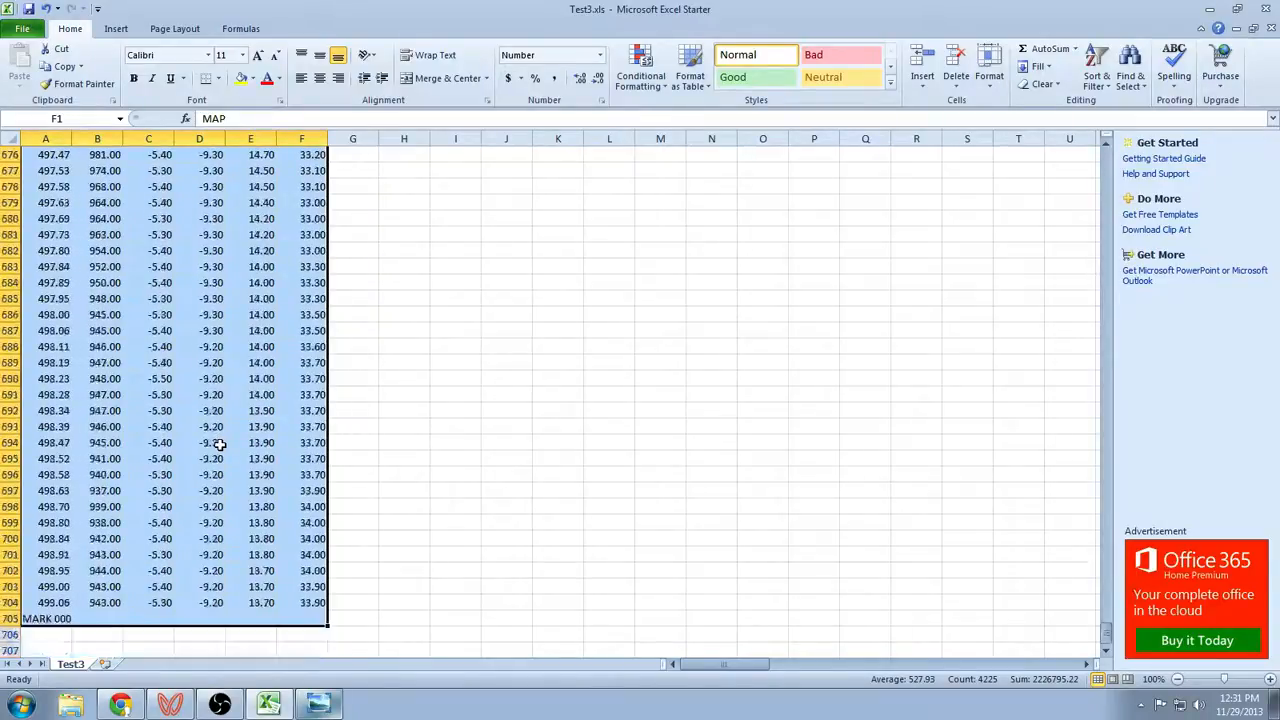
pyautogui.click(37, 619)
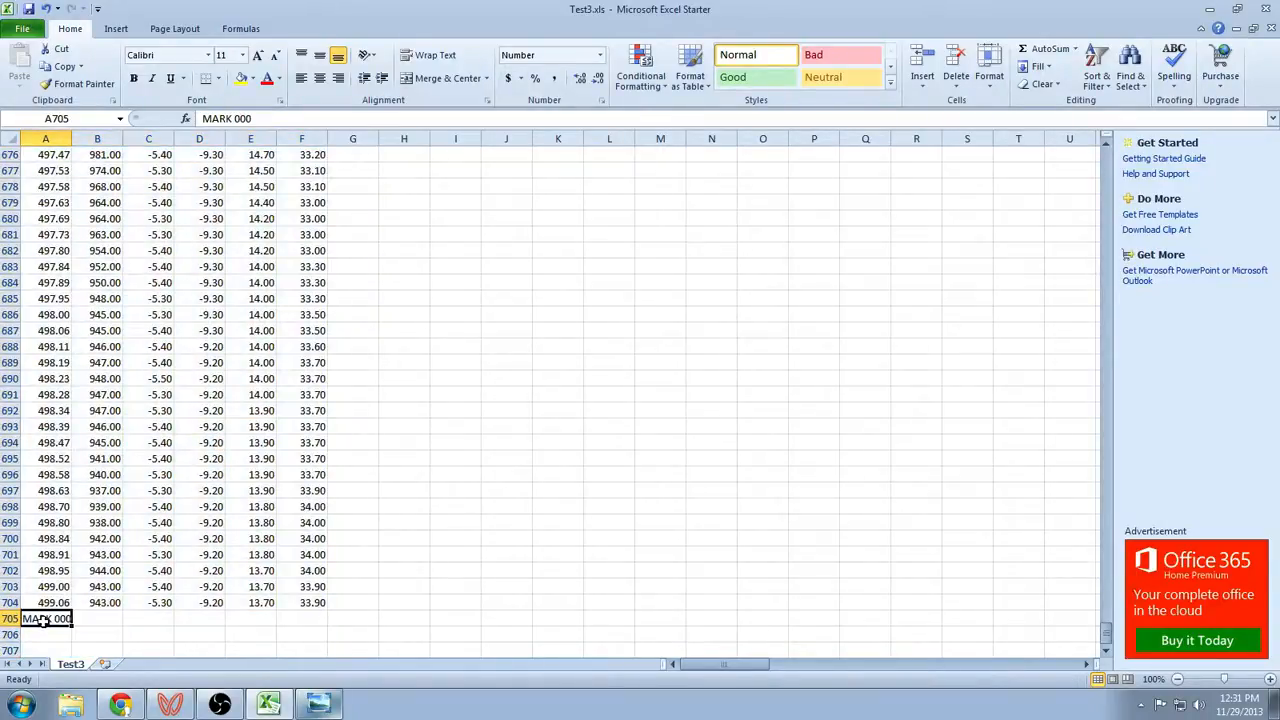
pyautogui.press('Delete')
pyautogui.scroll(20, 300, 505)
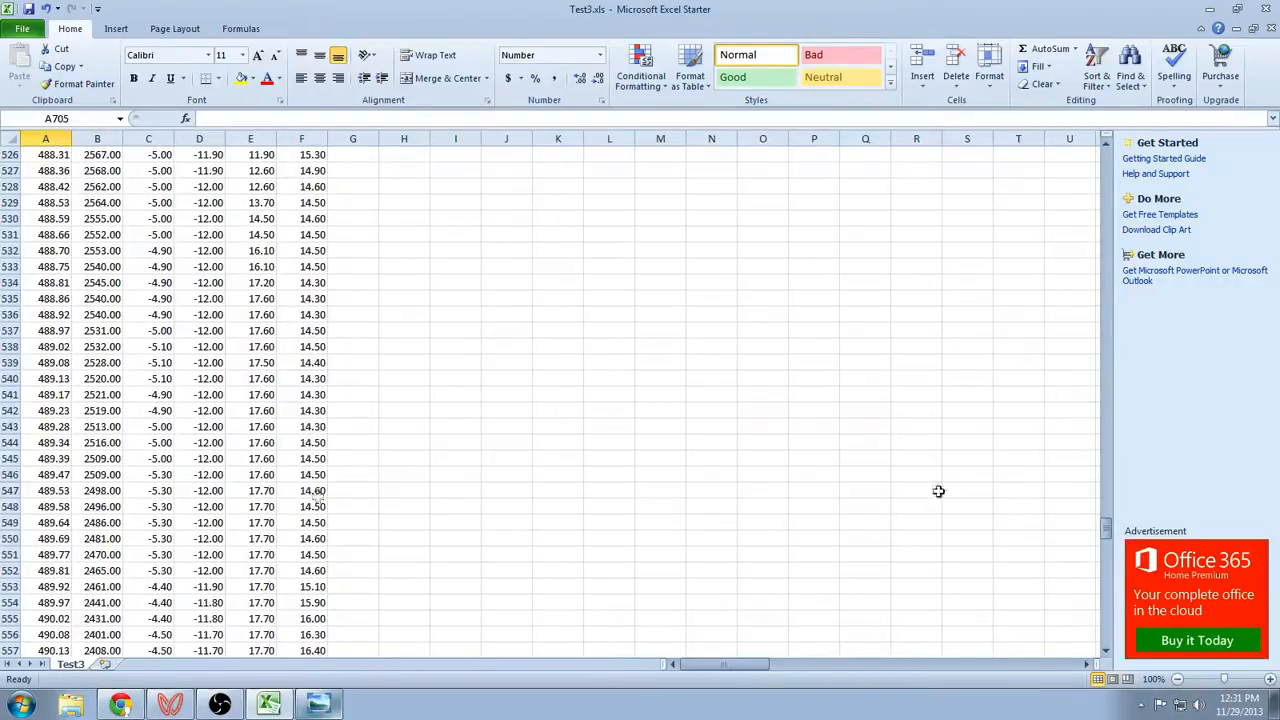
pyautogui.moveTo(1105, 530); pyautogui.dragTo(1105, 155)
# Save the sheet to the Desktop as YouTubeTutu-1 in CSV (Comma delimited) format, keeping that format despite incompatible features
pyautogui.click(22, 28)
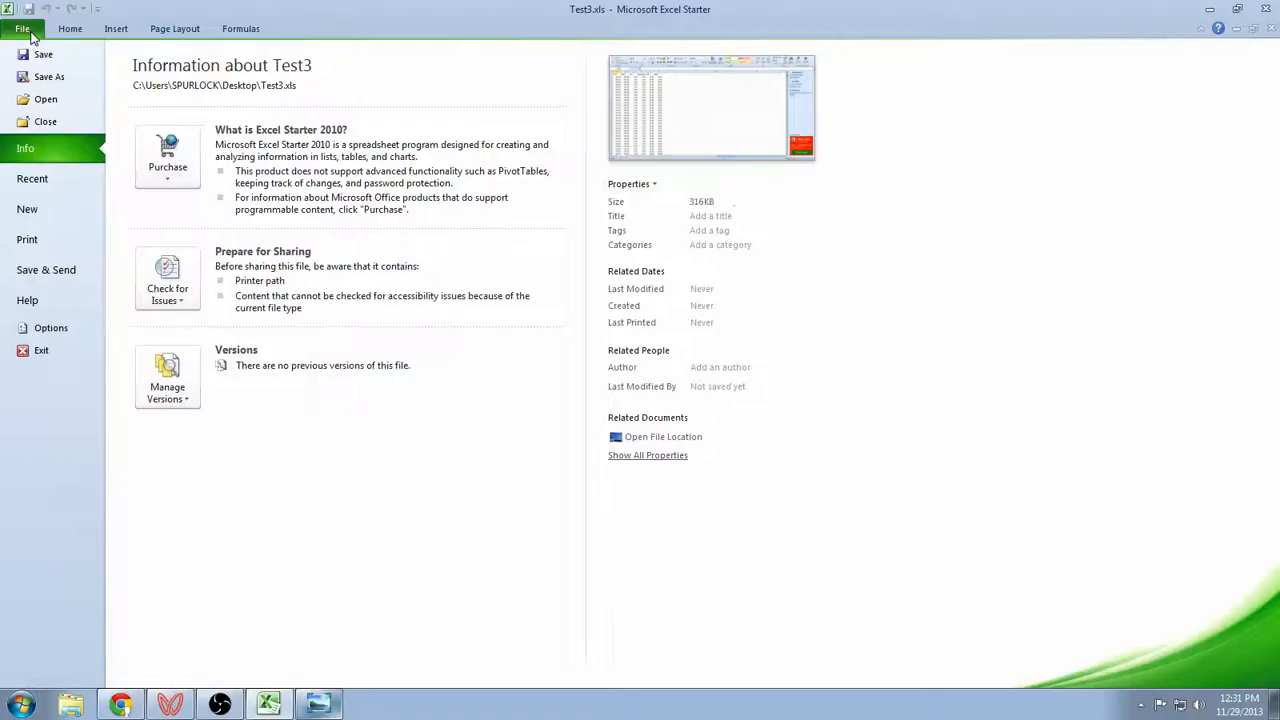
pyautogui.click(48, 76)
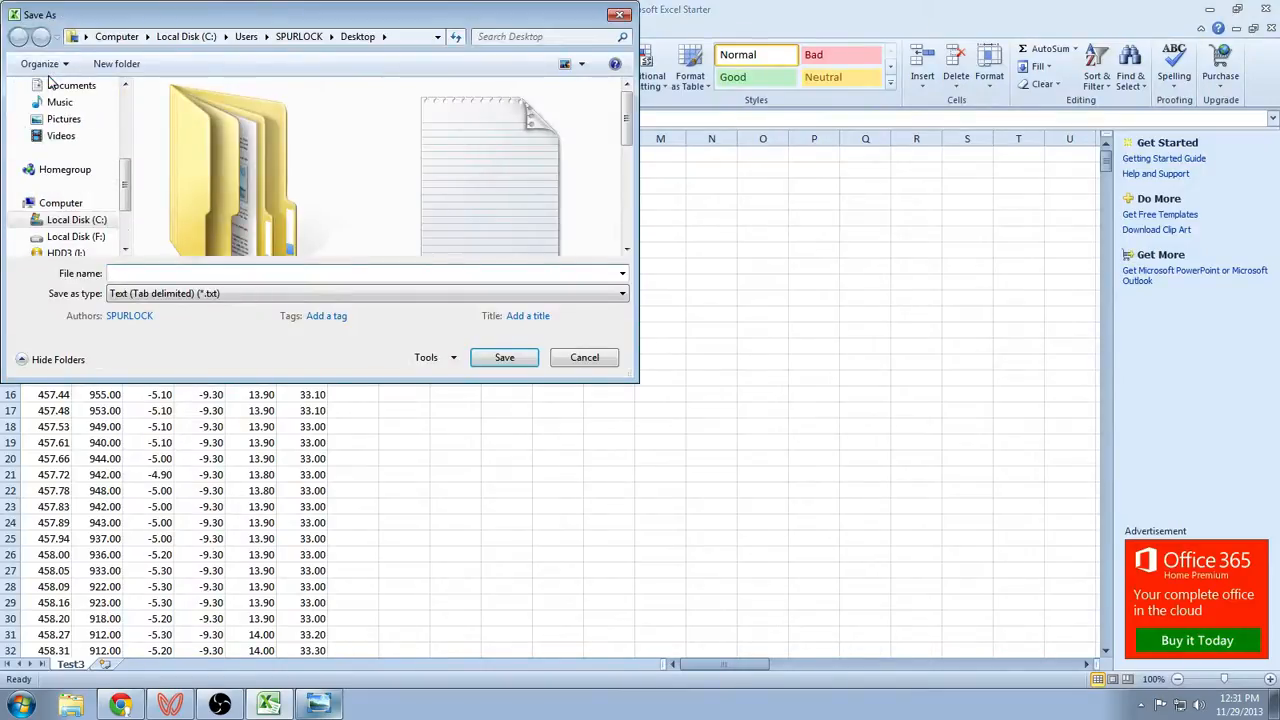
pyautogui.scroll(5, 125, 185)
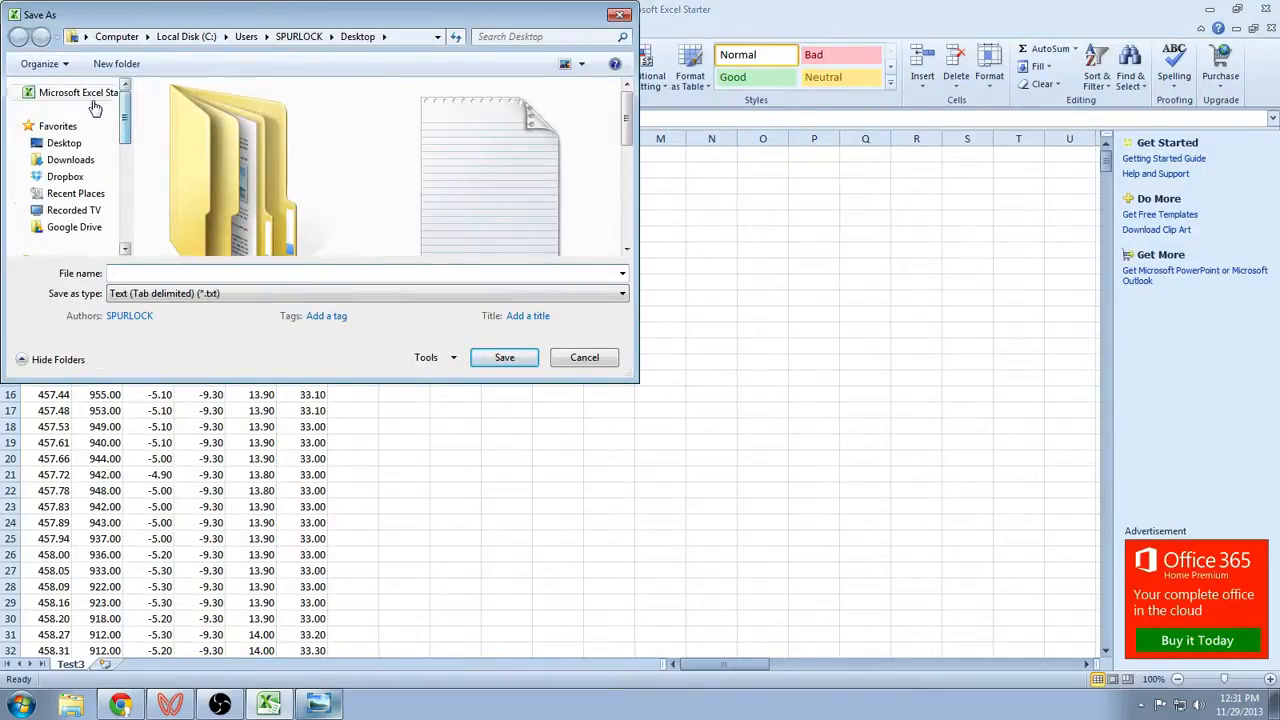
pyautogui.click(62, 144)
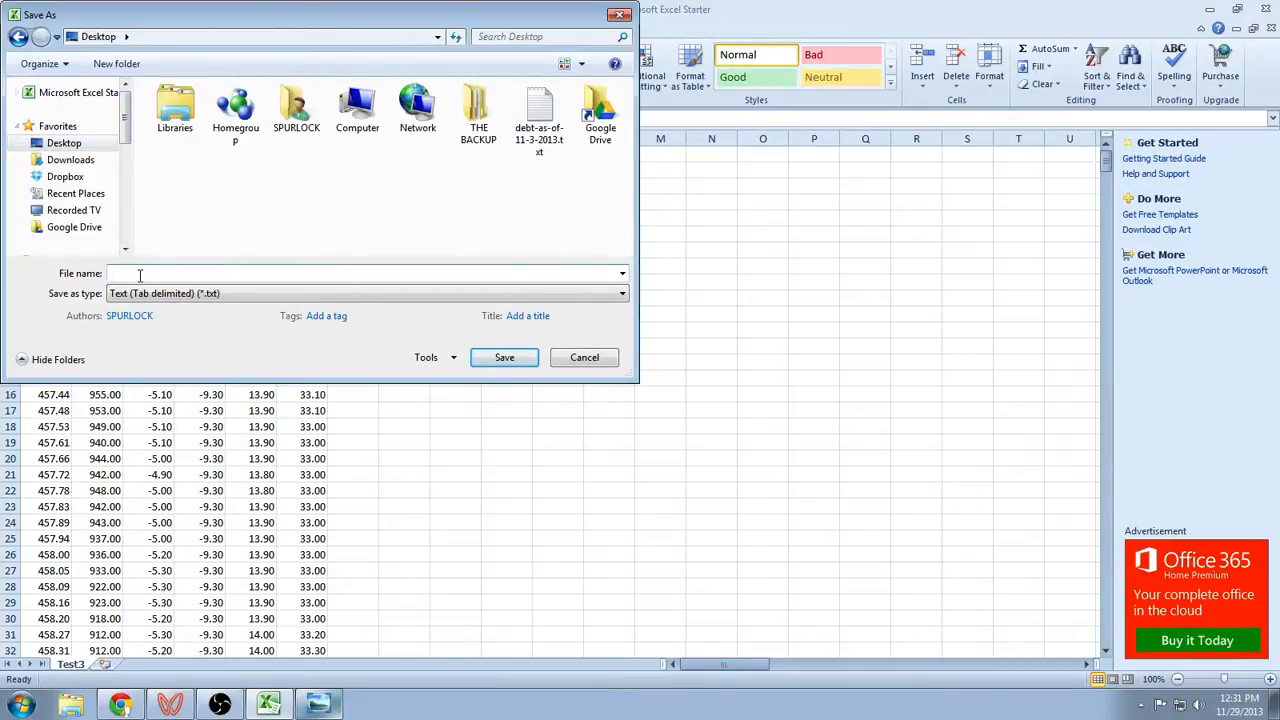
pyautogui.click(140, 274)
pyautogui.write('YouTube')
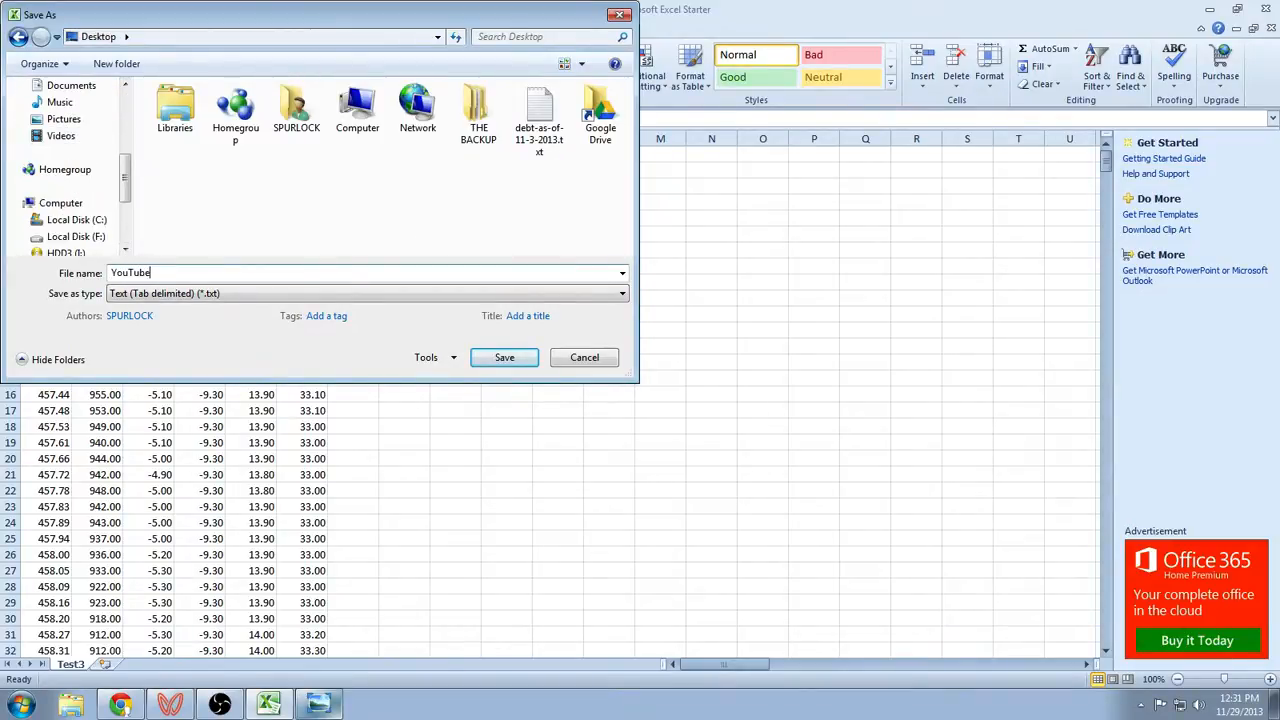
pyautogui.write('Tutu-1')
pyautogui.click(158, 294)
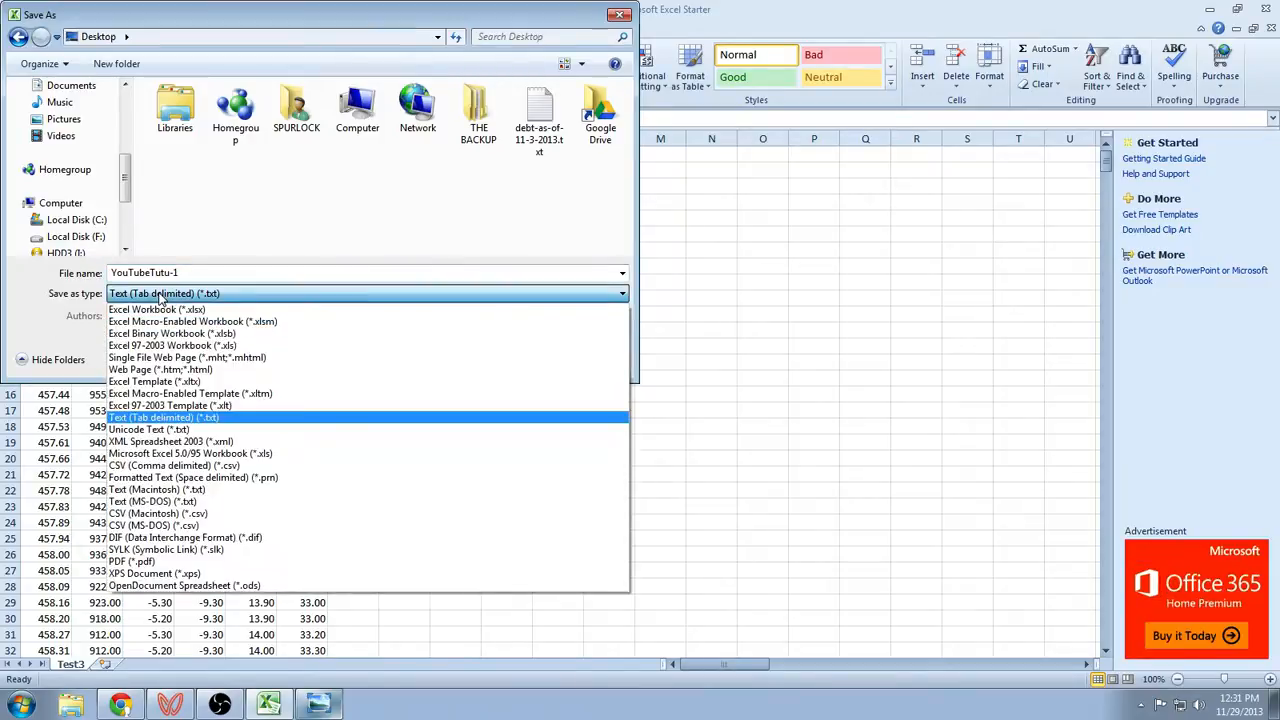
pyautogui.click(155, 467)
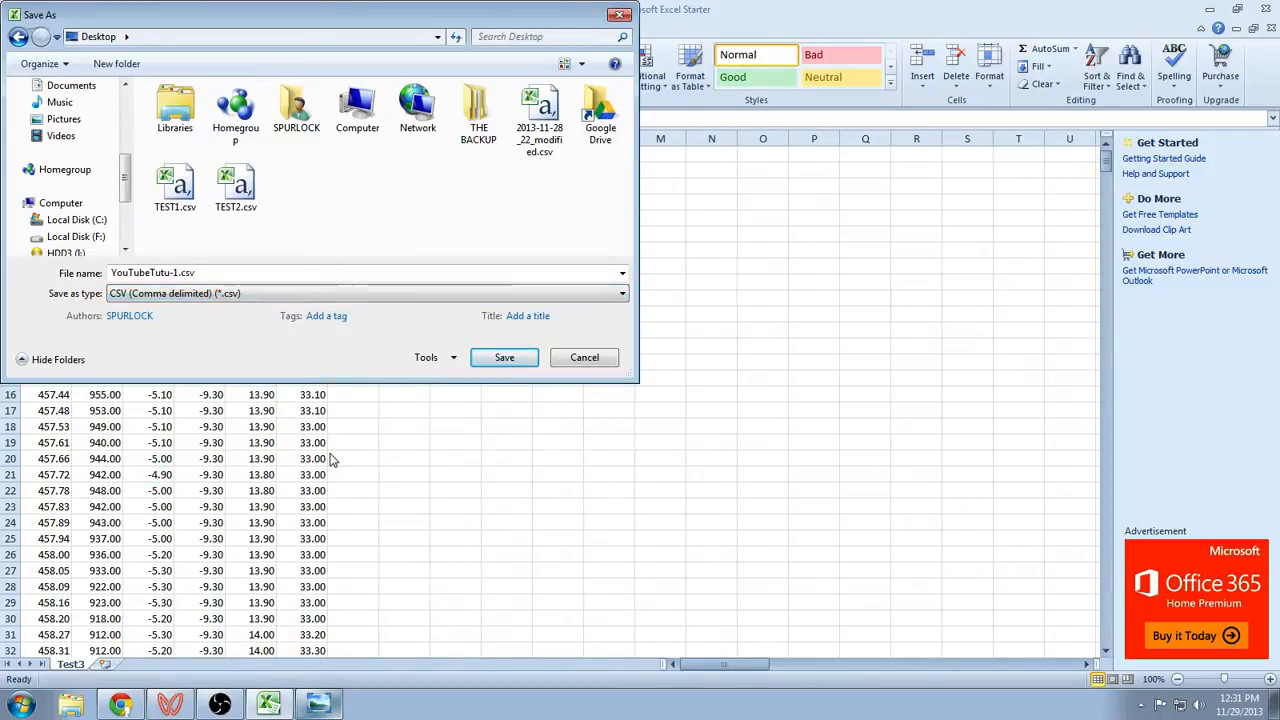
pyautogui.click(503, 360)
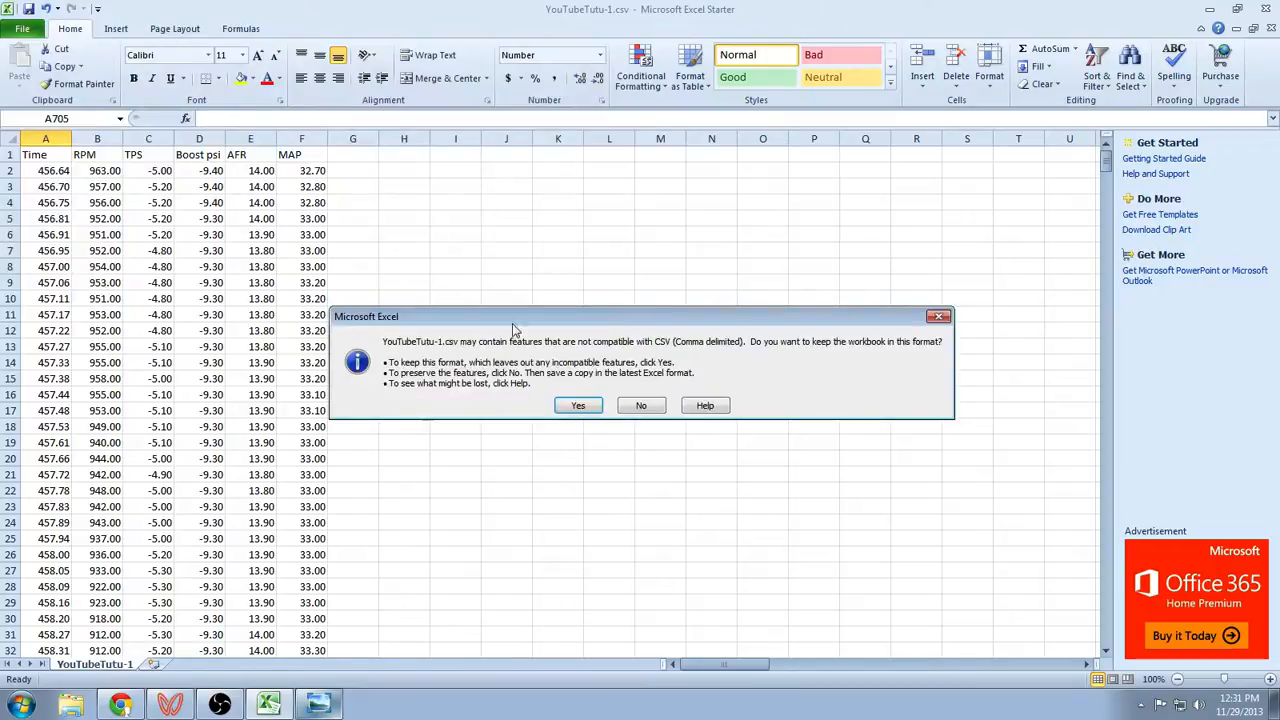
pyautogui.click(586, 405)
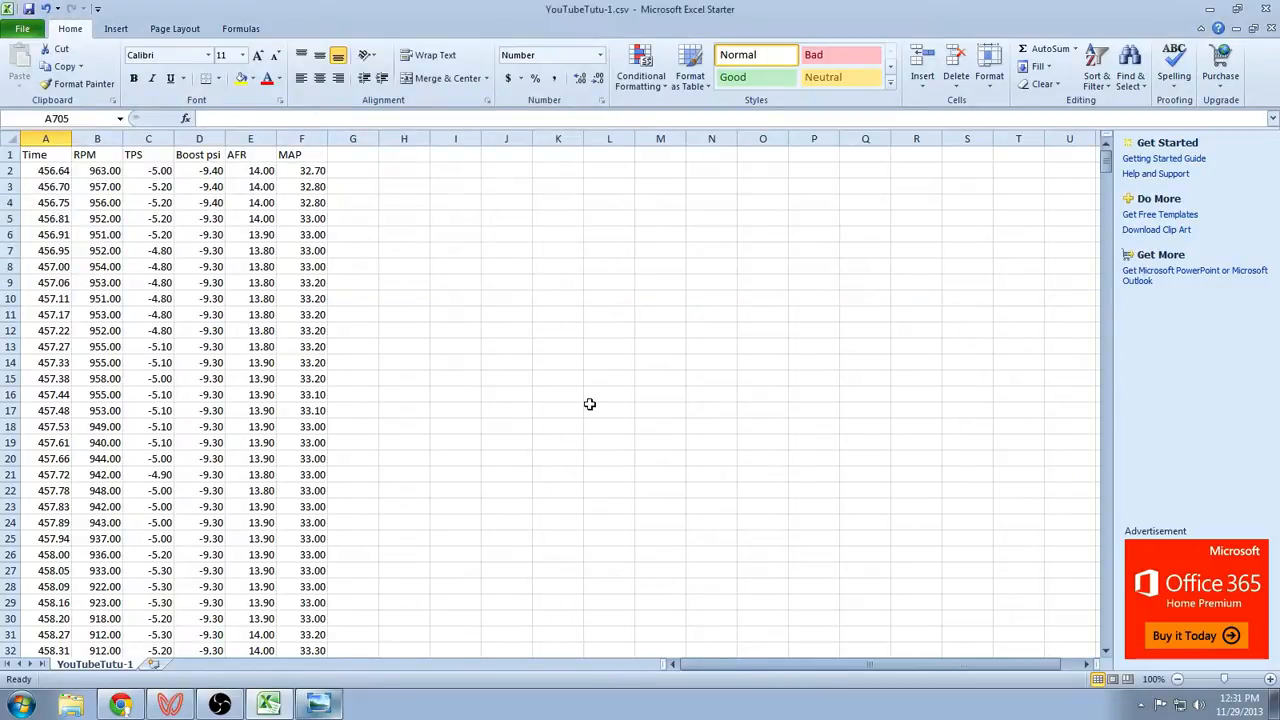
# Close the workbook and Excel without saving again, and move the YouTubeTutu-1.csv icon beside Test3.xls on the desktop
pyautogui.click(1271, 29)
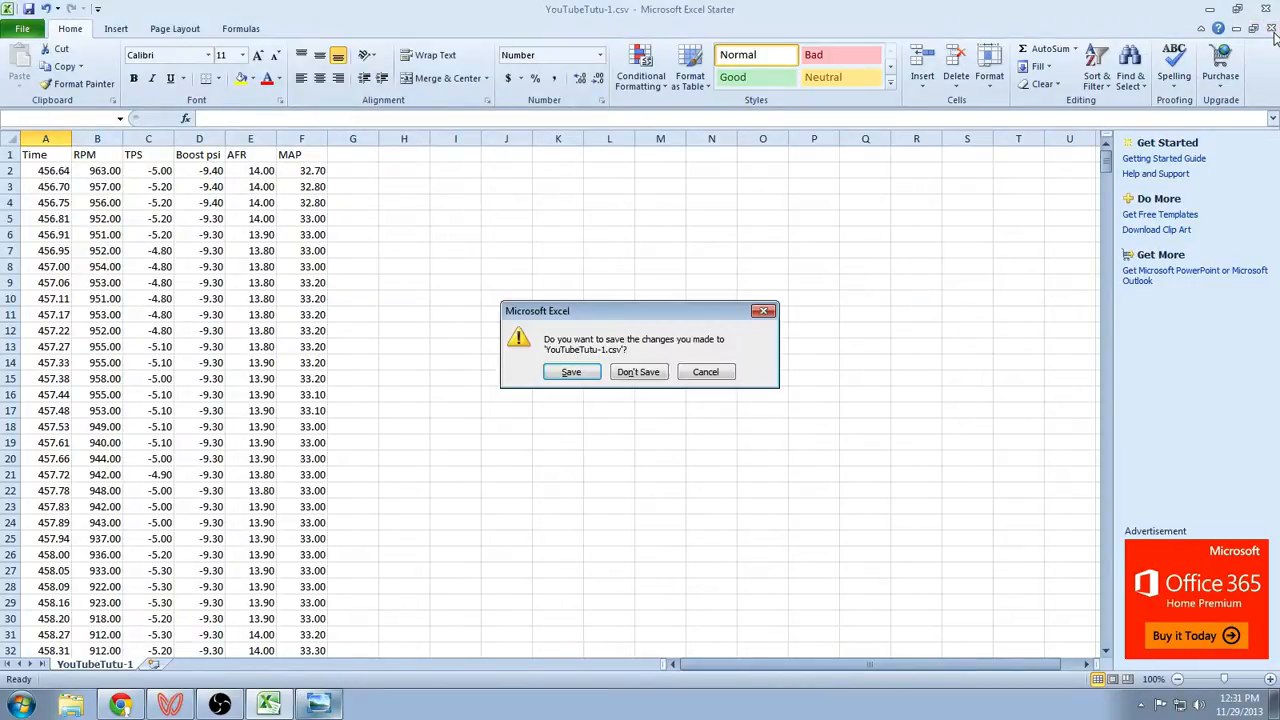
pyautogui.click(664, 372)
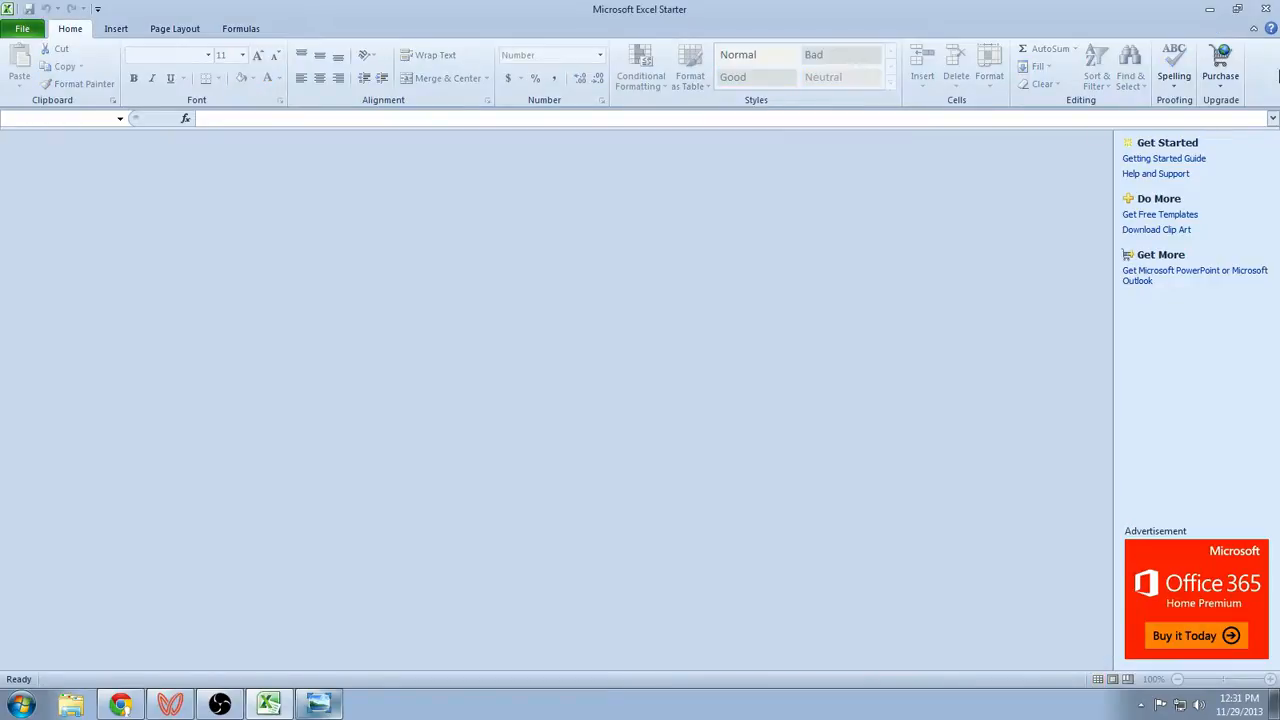
pyautogui.click(1265, 8)
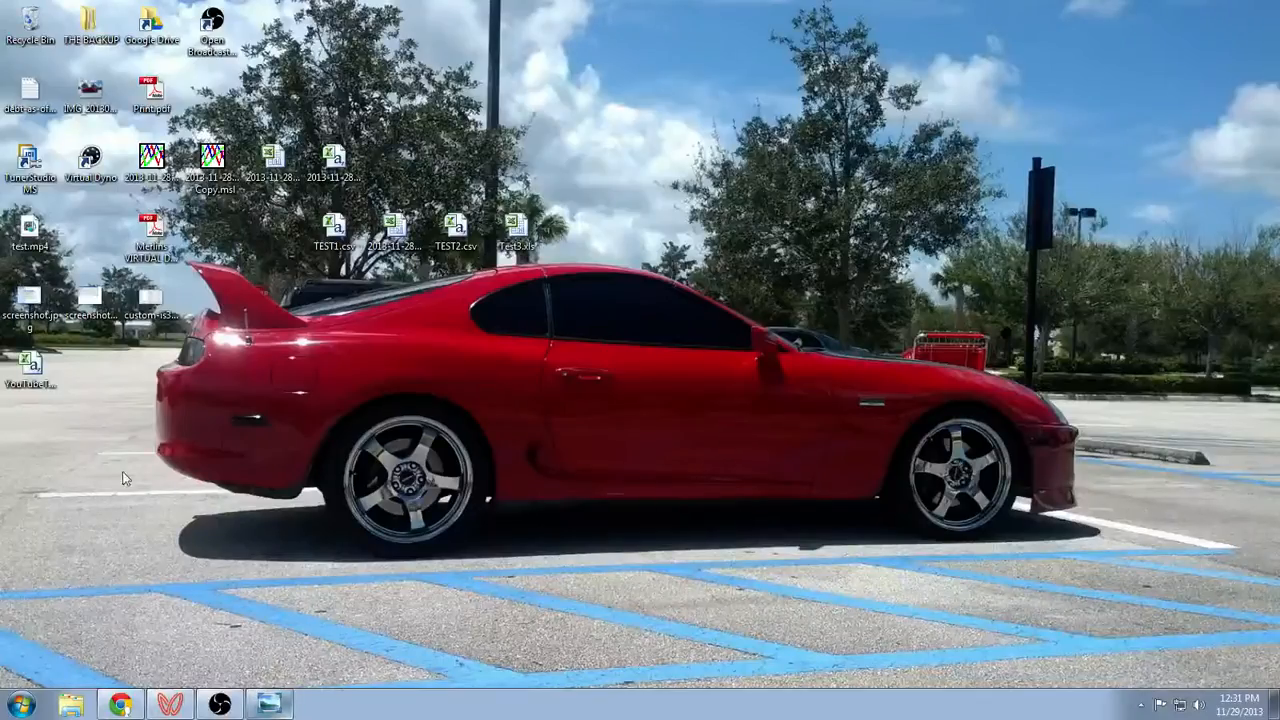
pyautogui.moveTo(30, 365); pyautogui.dragTo(575, 272)
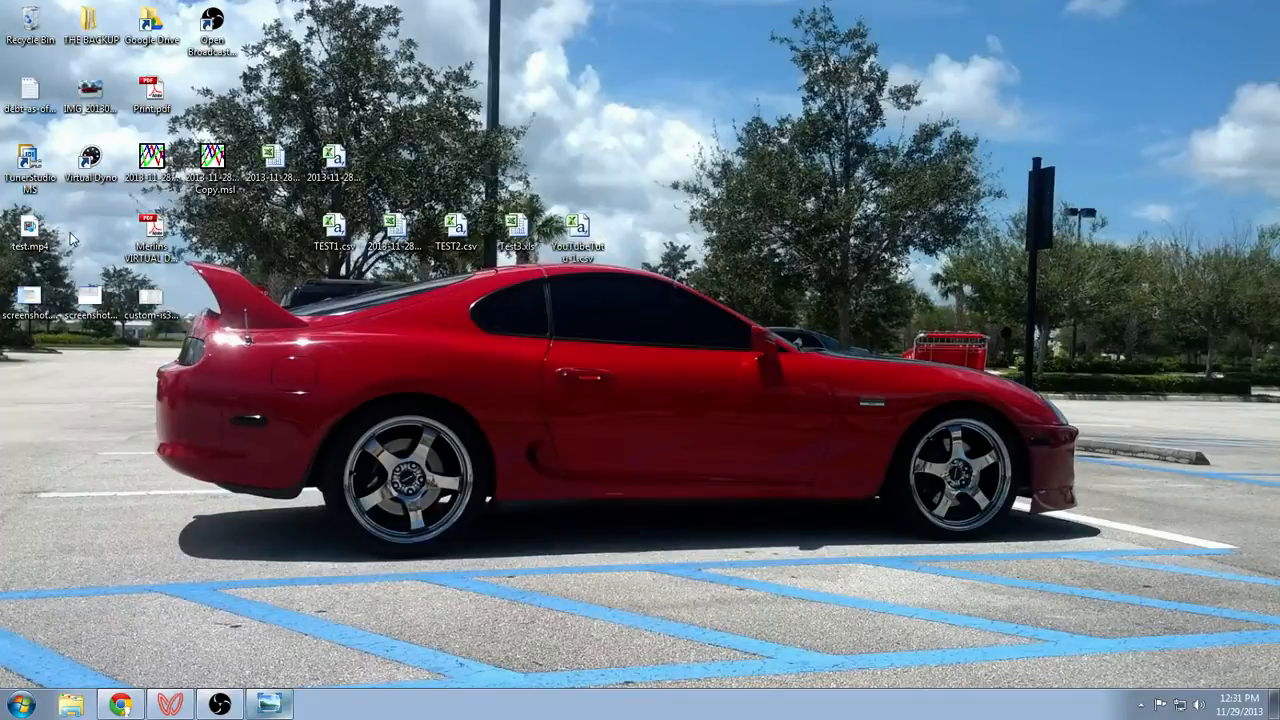
# Launch Virtual Dyno and load the run YouTubeTutu-1.csv from the Desktop
pyautogui.doubleClick(90, 160)
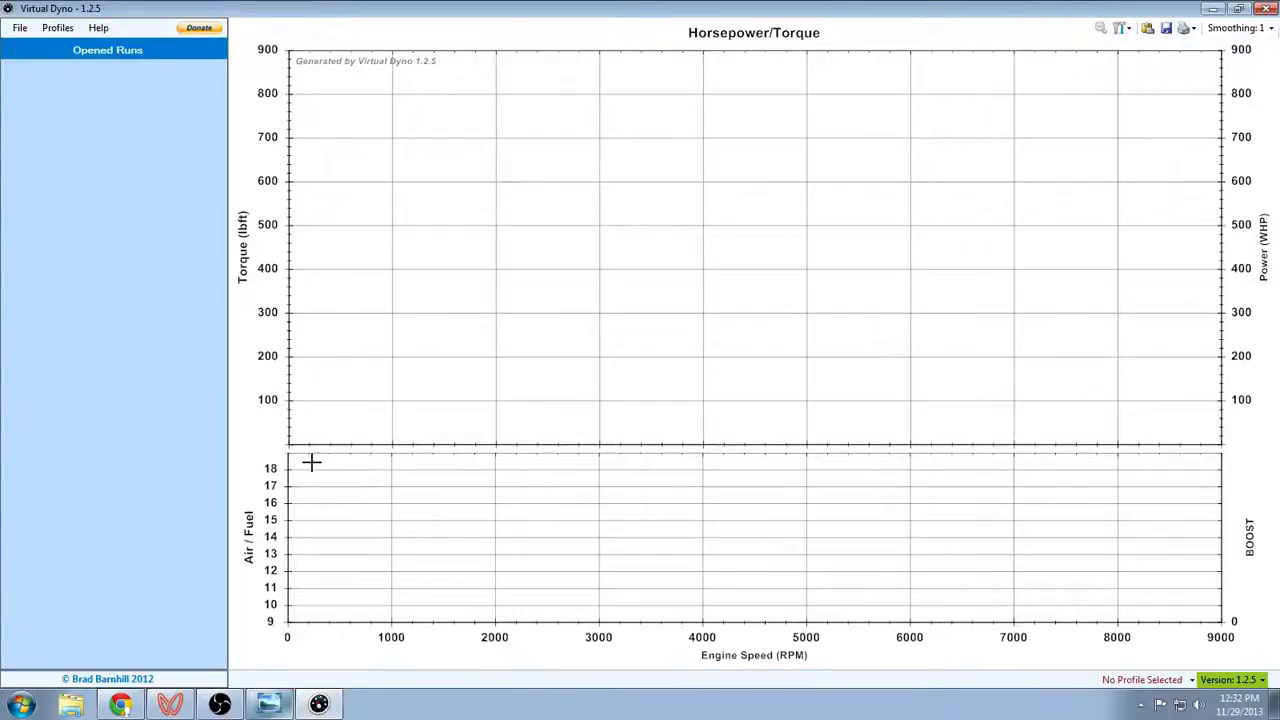
pyautogui.click(20, 28)
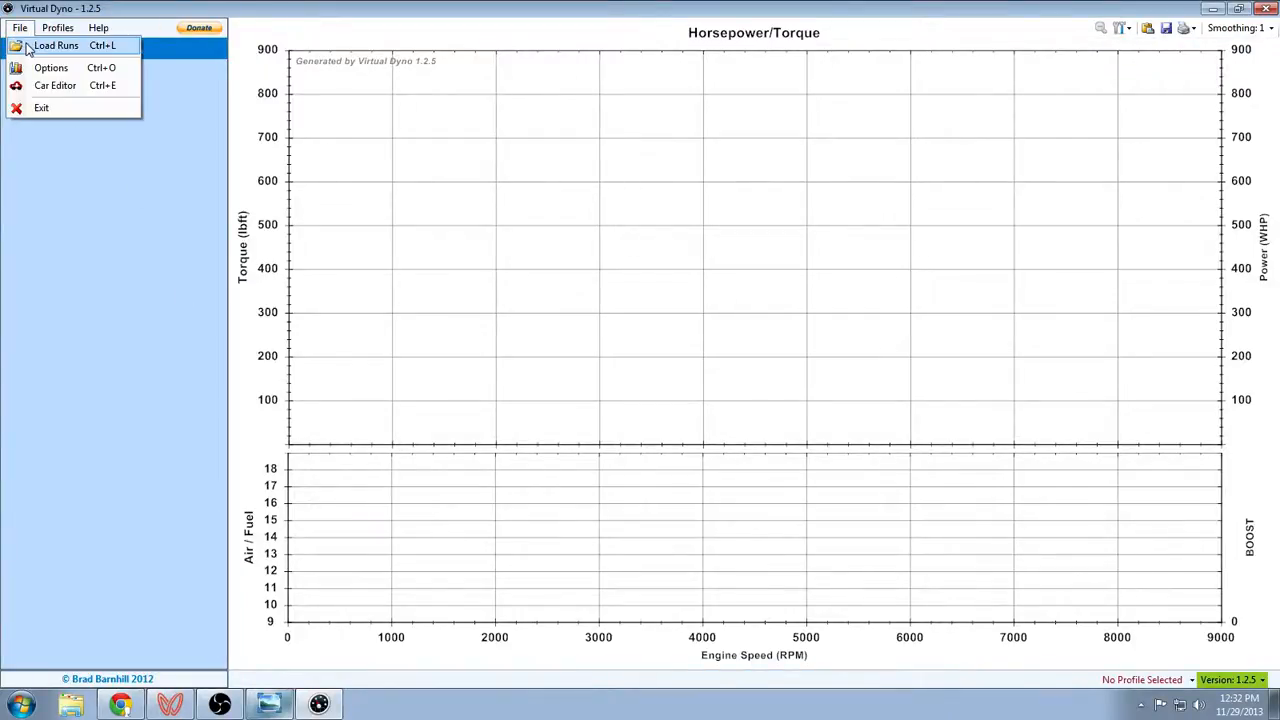
pyautogui.click(30, 44)
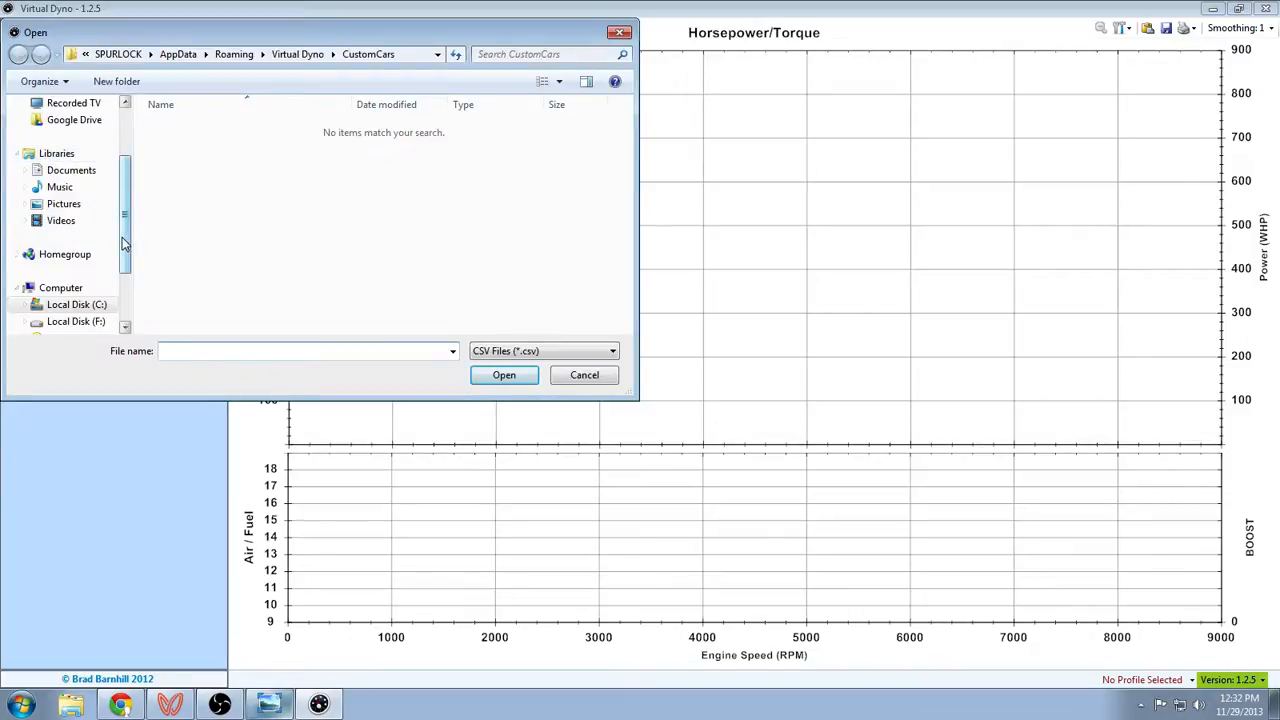
pyautogui.scroll(3, 124, 243)
pyautogui.click(66, 127)
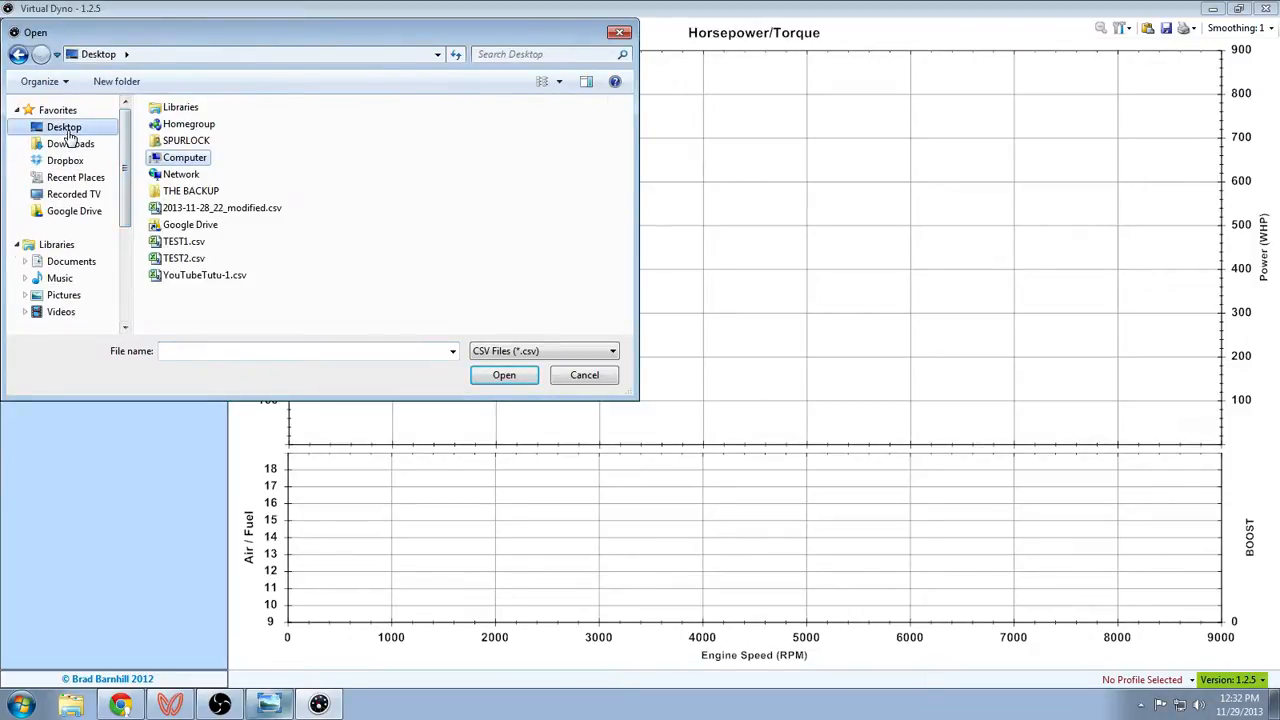
pyautogui.click(210, 275)
pyautogui.click(503, 375)
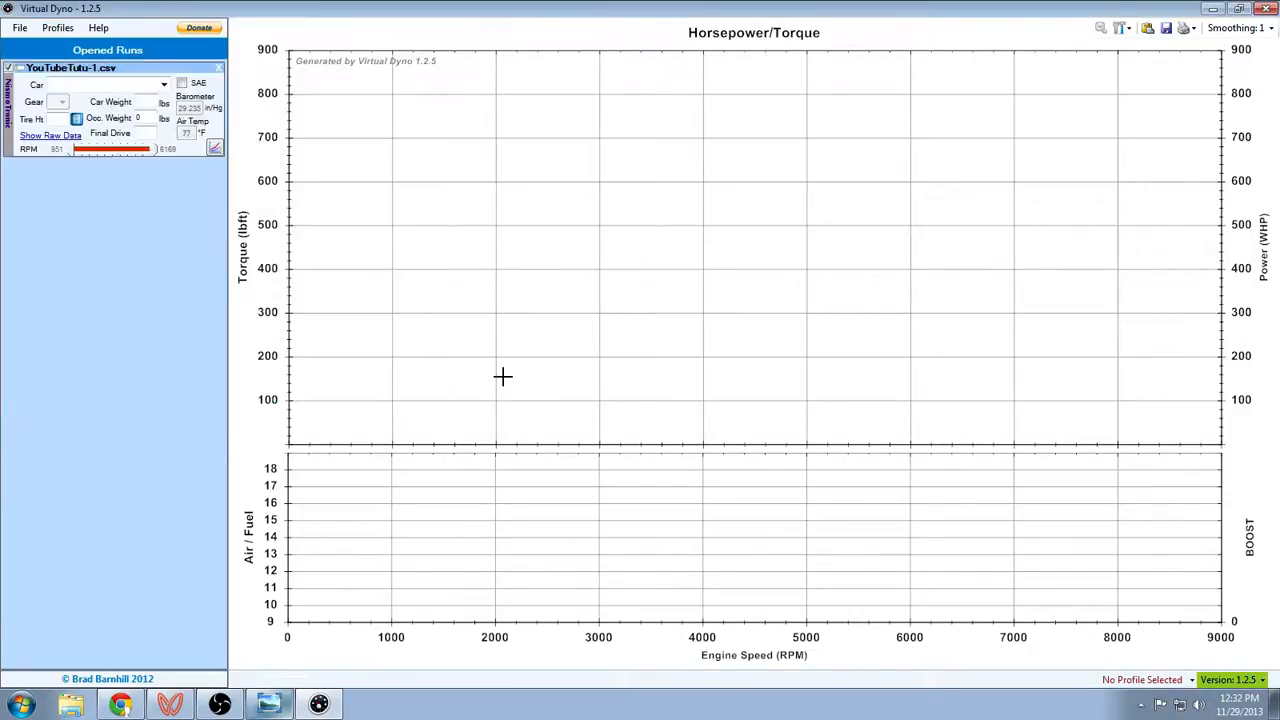
# Assign the Lexus 2001-2005 IS300 Turbo (USDM) [Manual] as the car for the loaded run
pyautogui.click(164, 84)
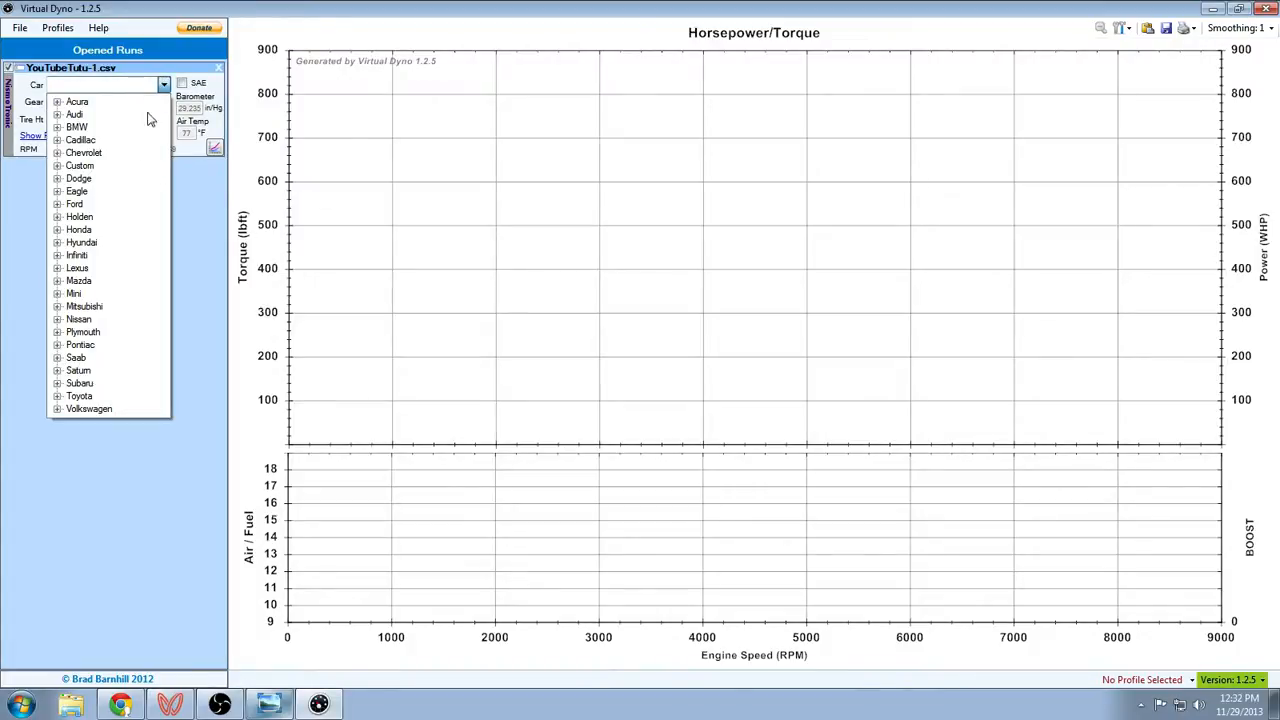
pyautogui.click(58, 269)
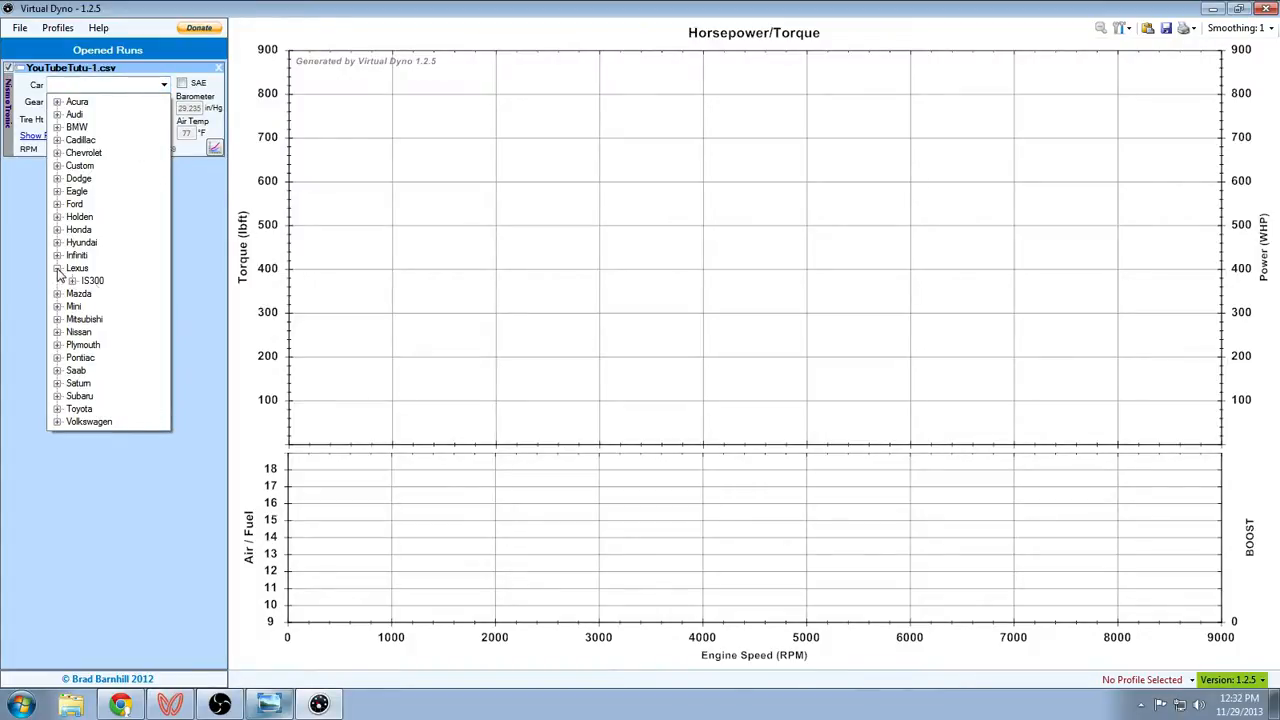
pyautogui.doubleClick(97, 283)
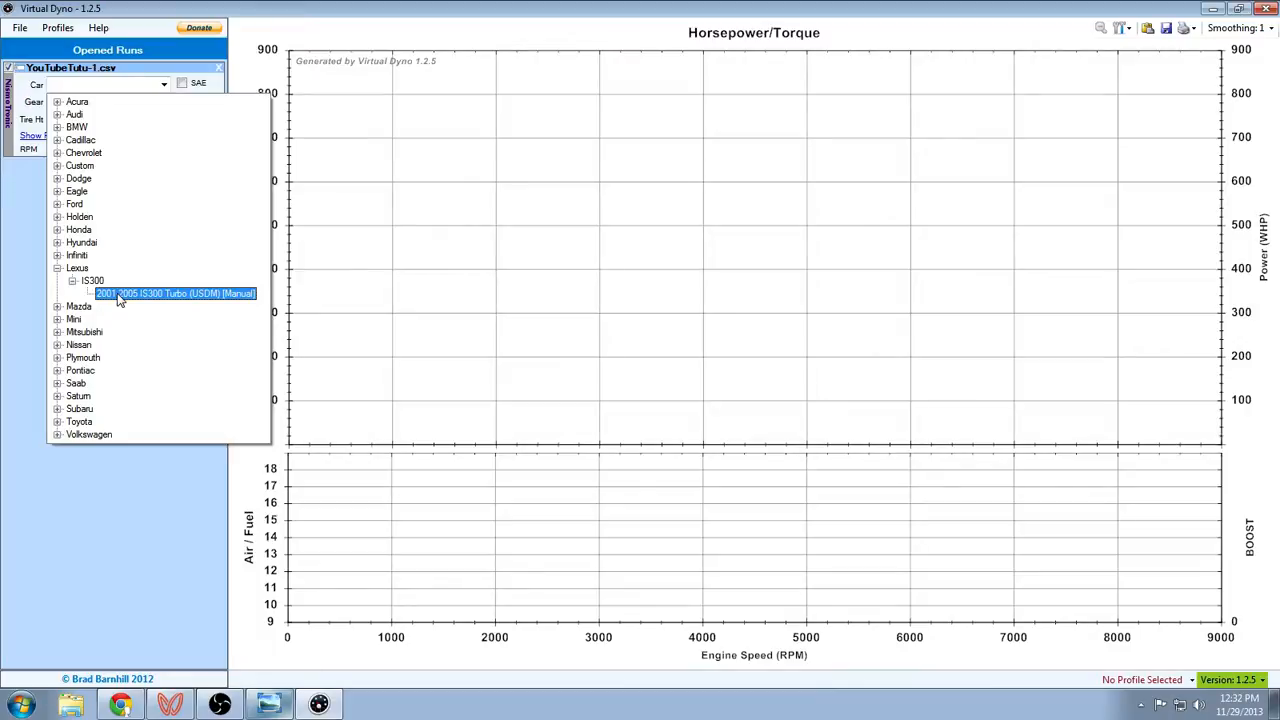
pyautogui.click(117, 294)
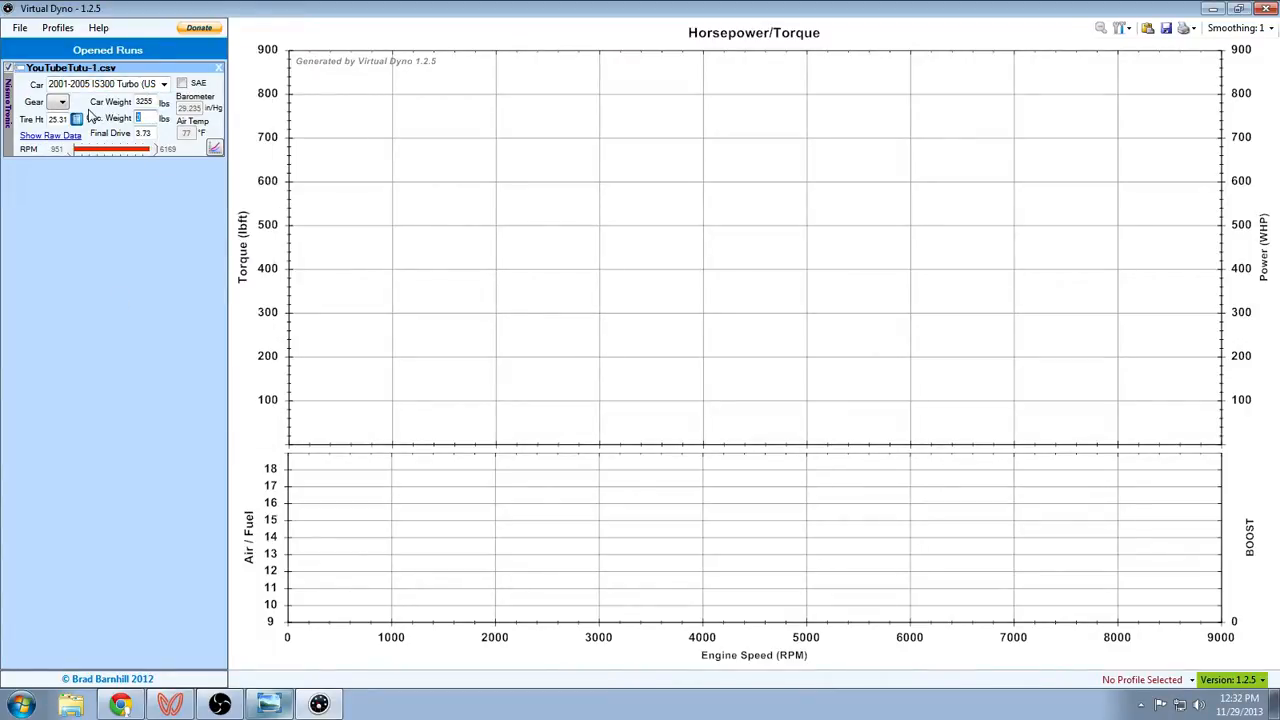
# Set the run's occupant weight to 160 lbs, enable SAE correction with 34 °F air temperature, and choose gear 3
pyautogui.write('16')
pyautogui.click(181, 83)
pyautogui.moveTo(195, 133); pyautogui.dragTo(166, 135)
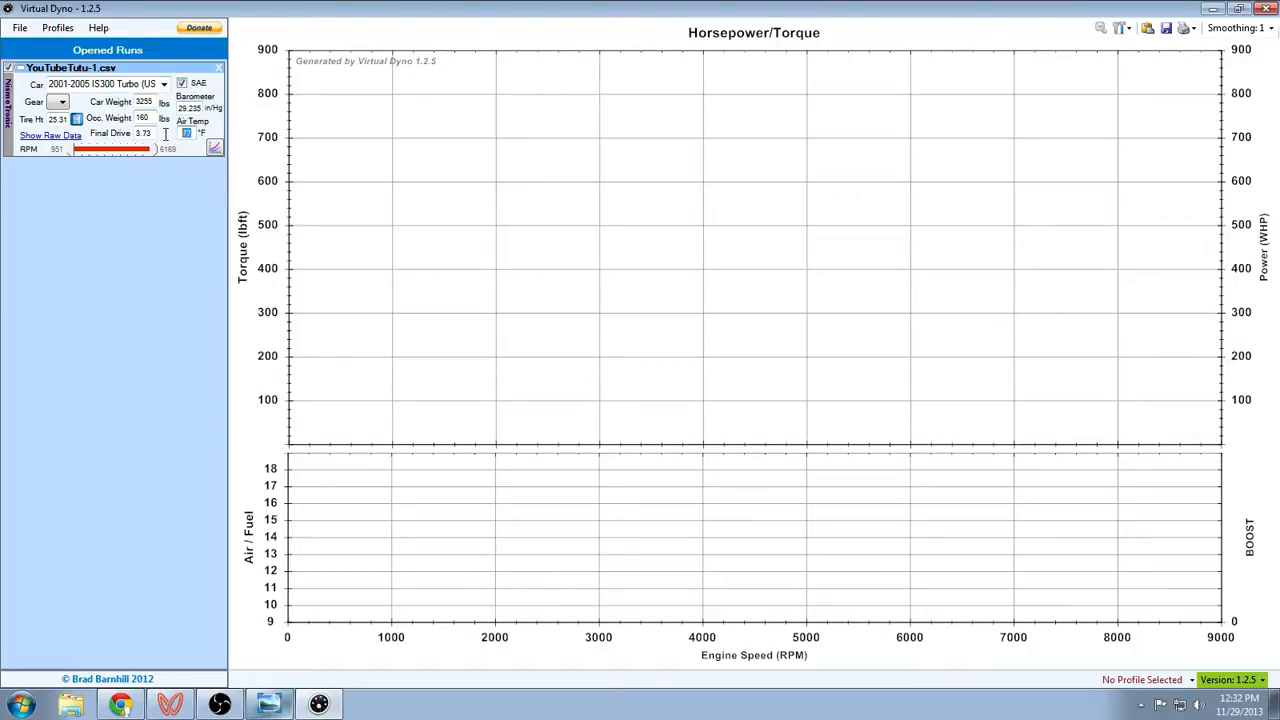
pyautogui.write('34')
pyautogui.click(62, 102)
pyautogui.click(50, 140)
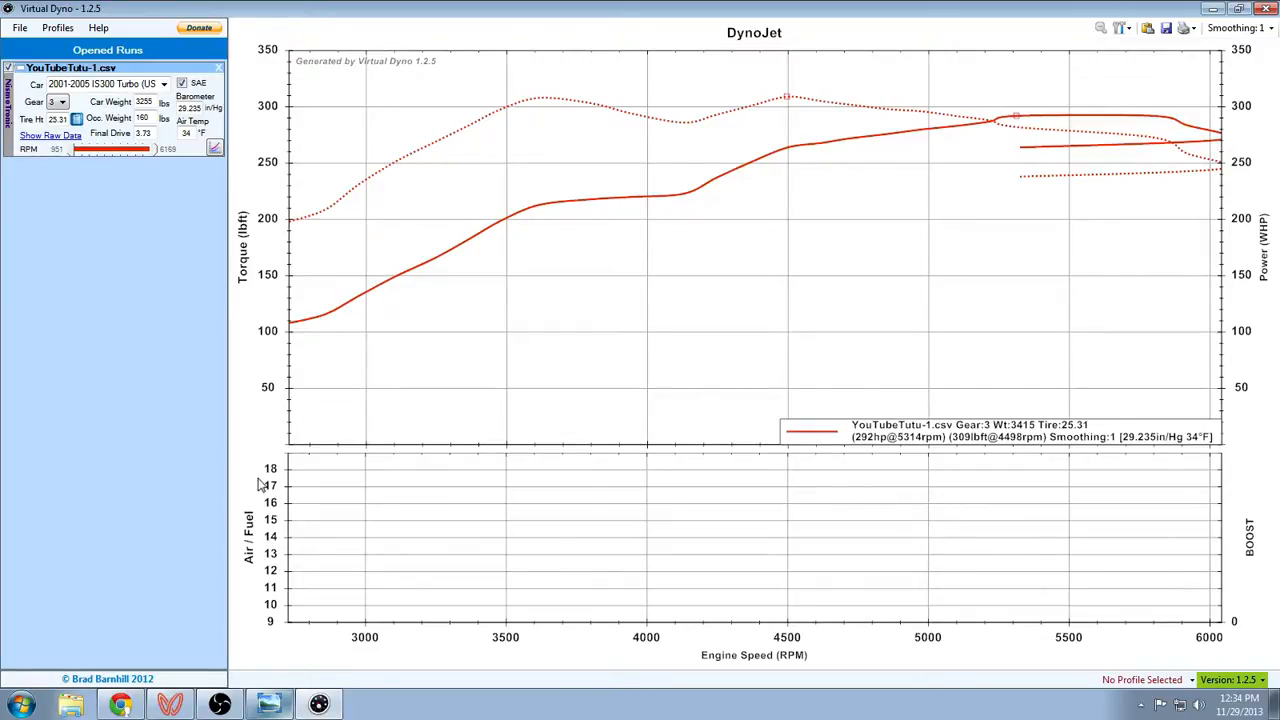
pyautogui.click(220, 705)
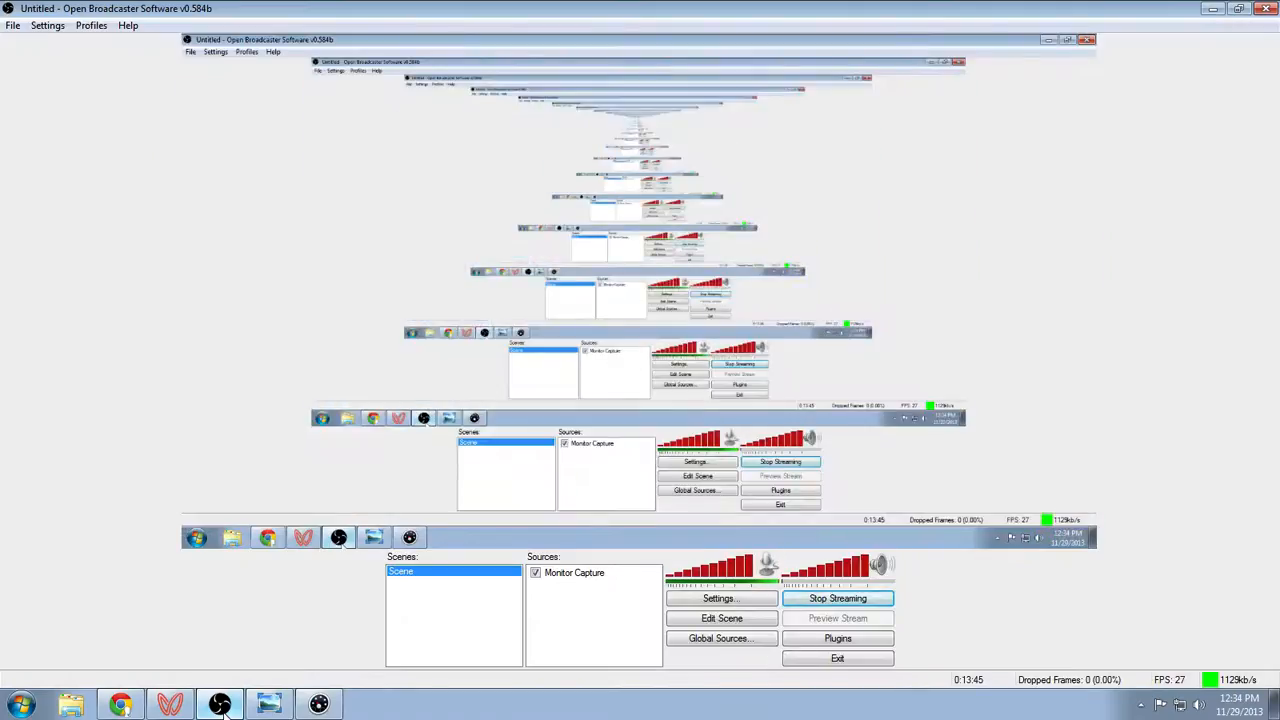
pyautogui.click(320, 705)
pyautogui.moveTo(327, 708)
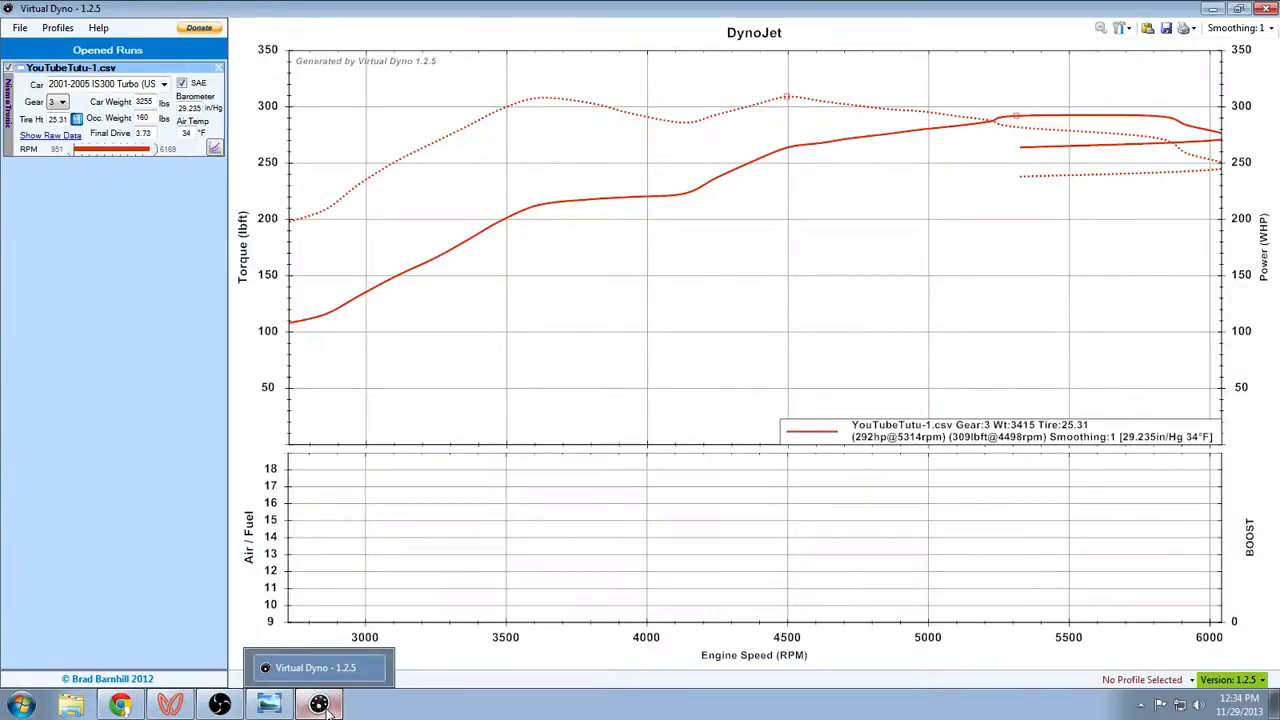
pyautogui.click(320, 705)
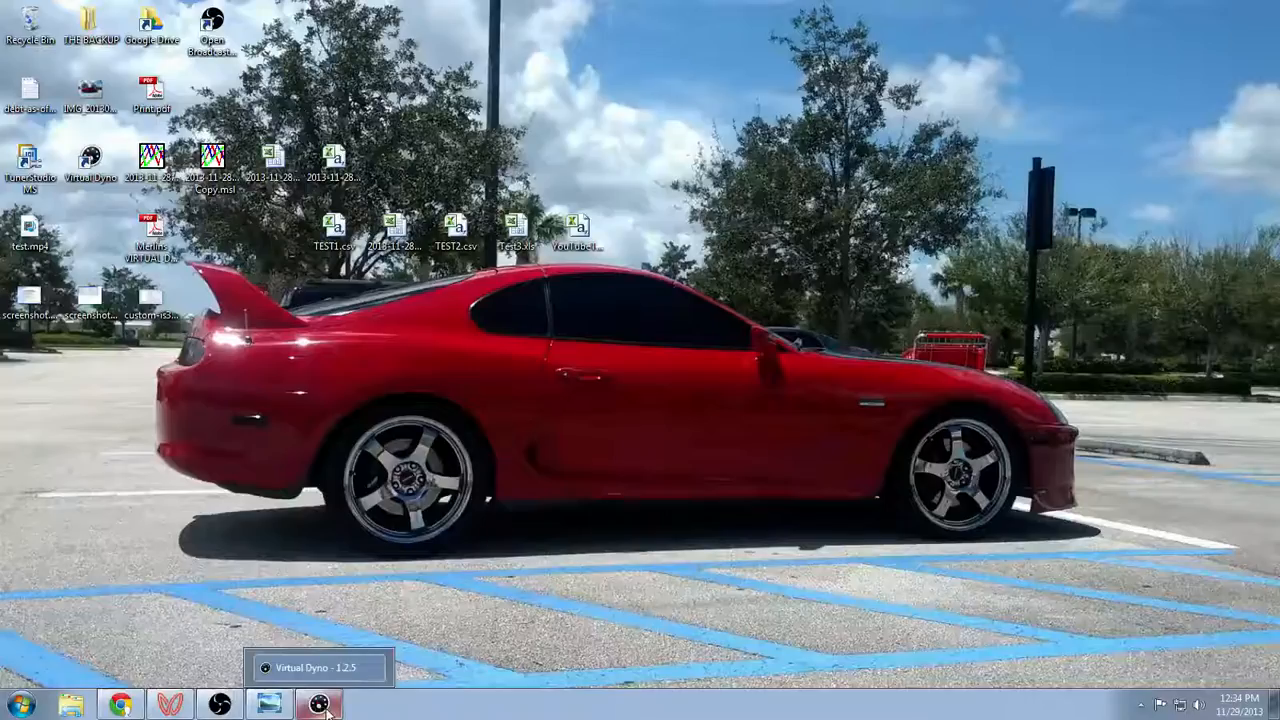